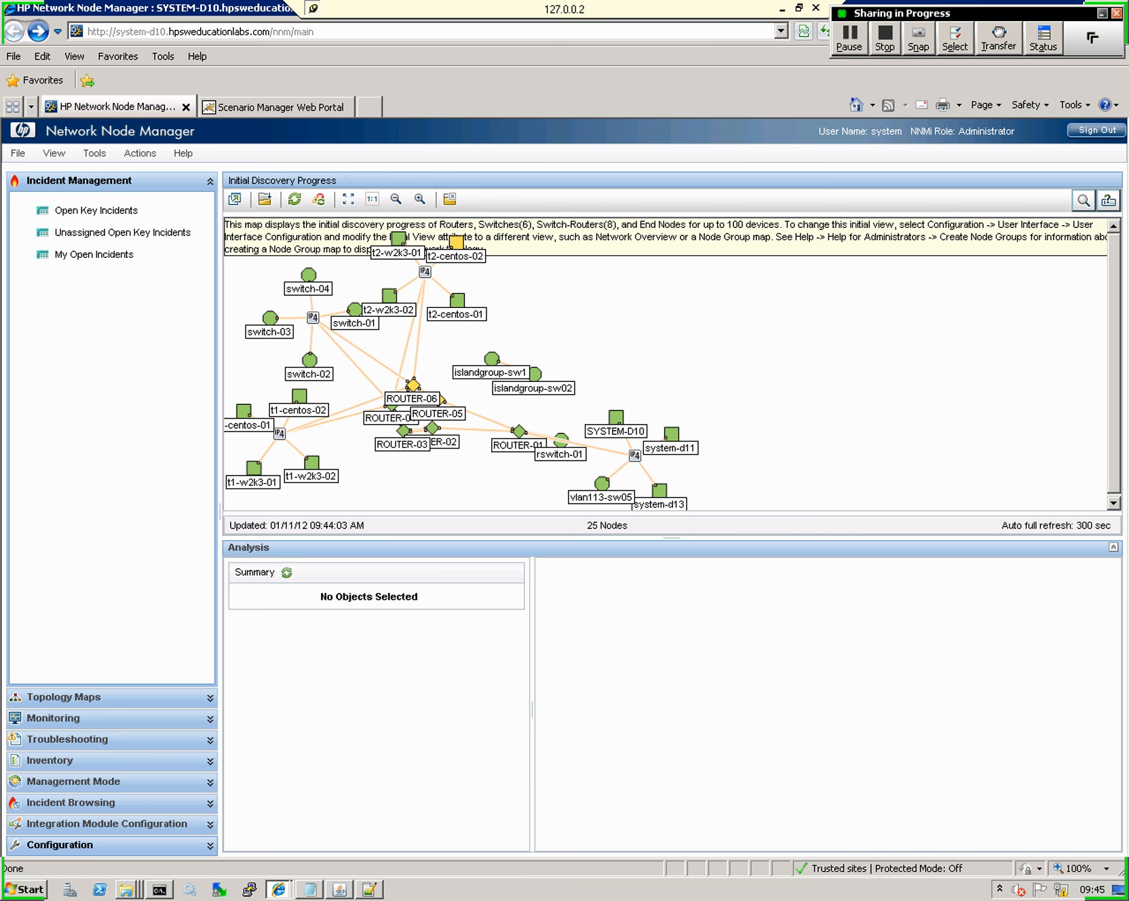
Open the Custom Poller Configuration from the Monitoring section of the configuration workspace
click(60, 845)
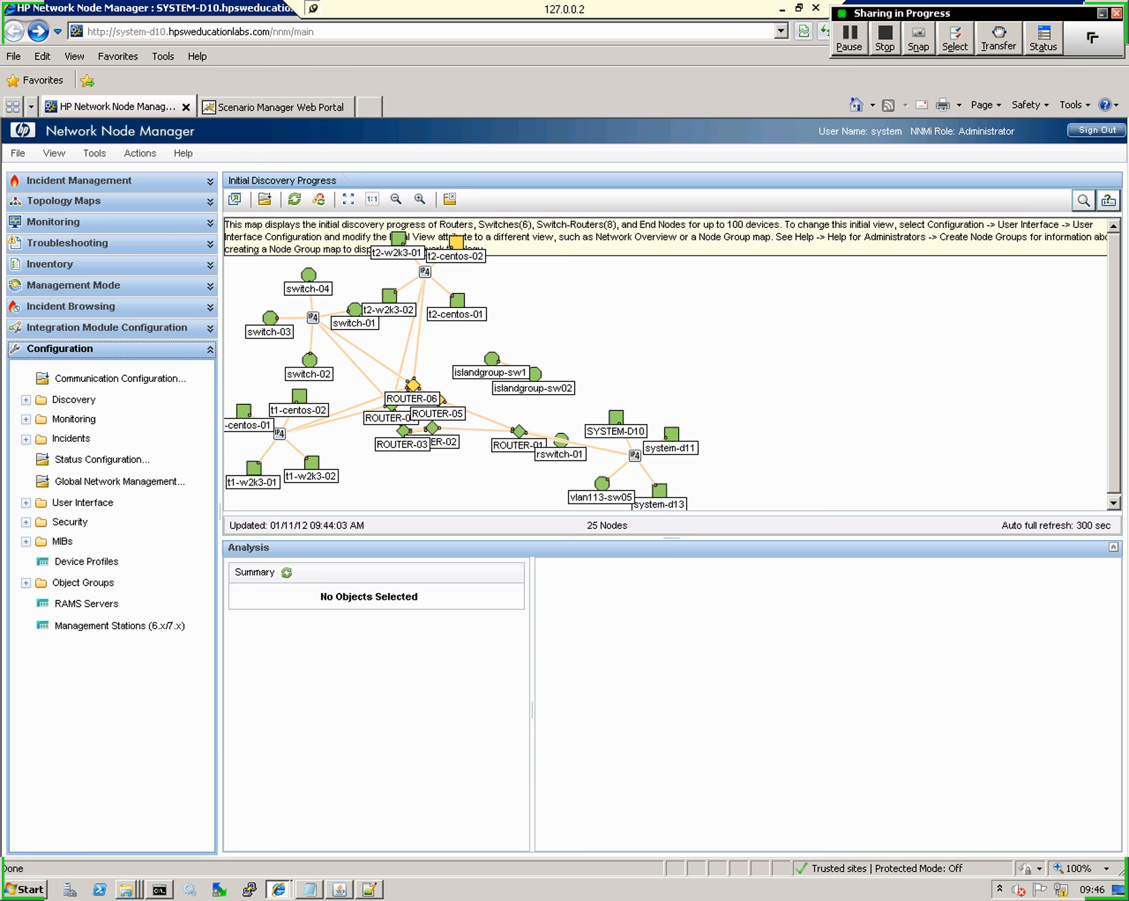
click(74, 419)
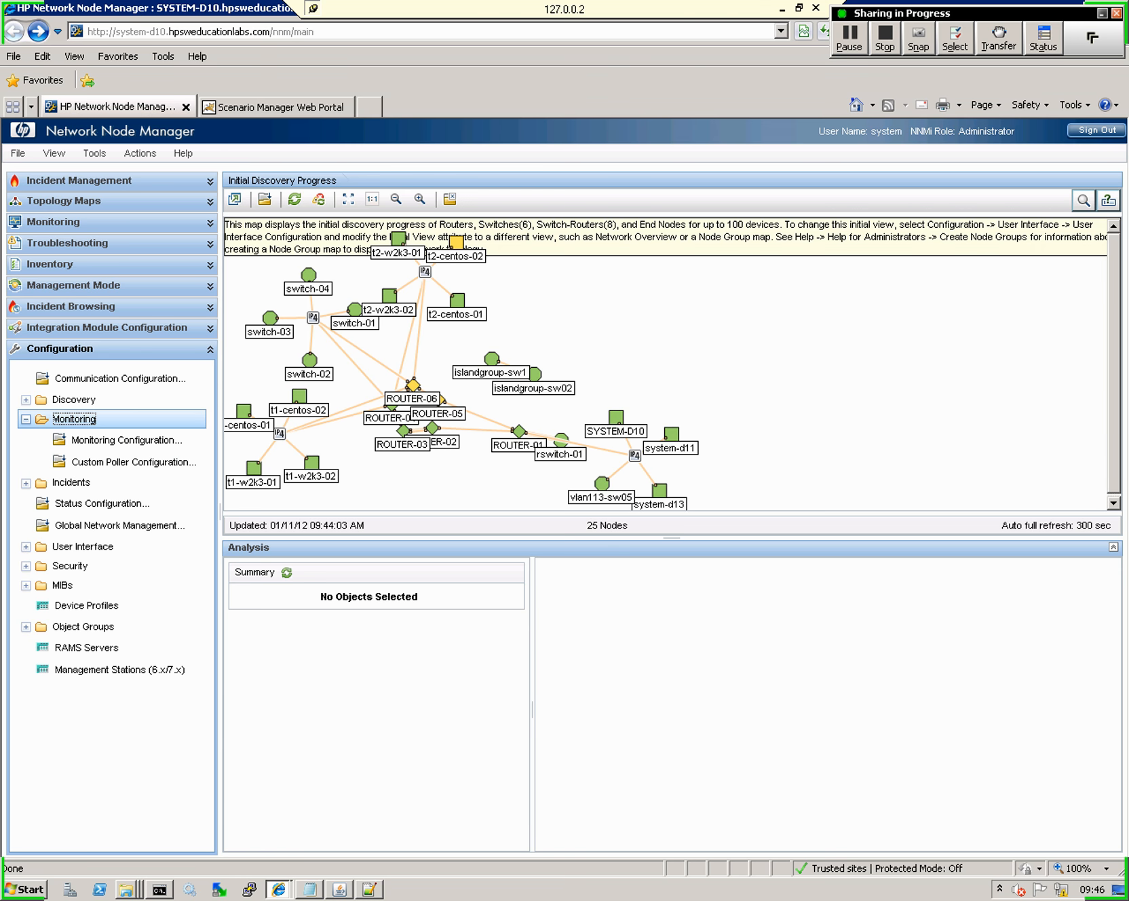
click(134, 462)
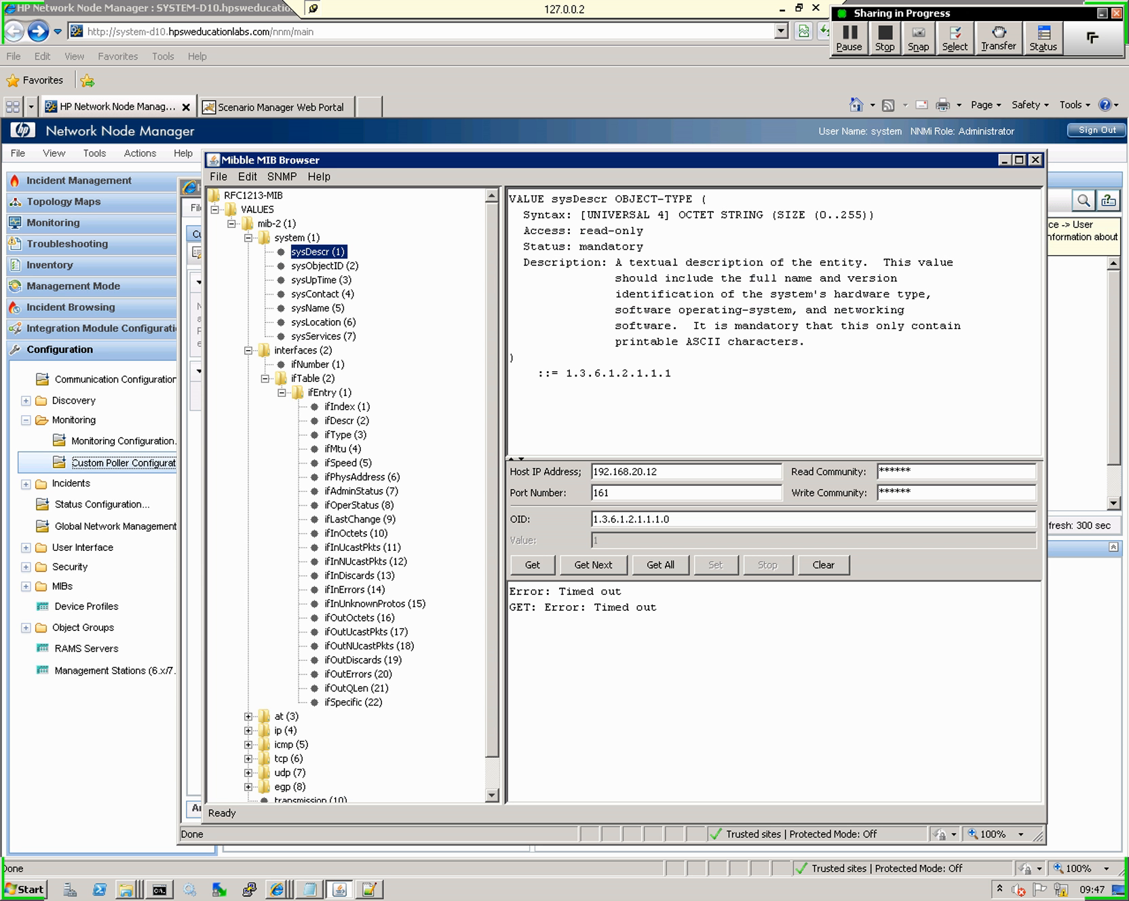
Set the MIB browser's host IP address to 172.16.100.1, clear the old output and move the browser window aside
double_click(625, 473)
text(172.16.100.1)
click(824, 565)
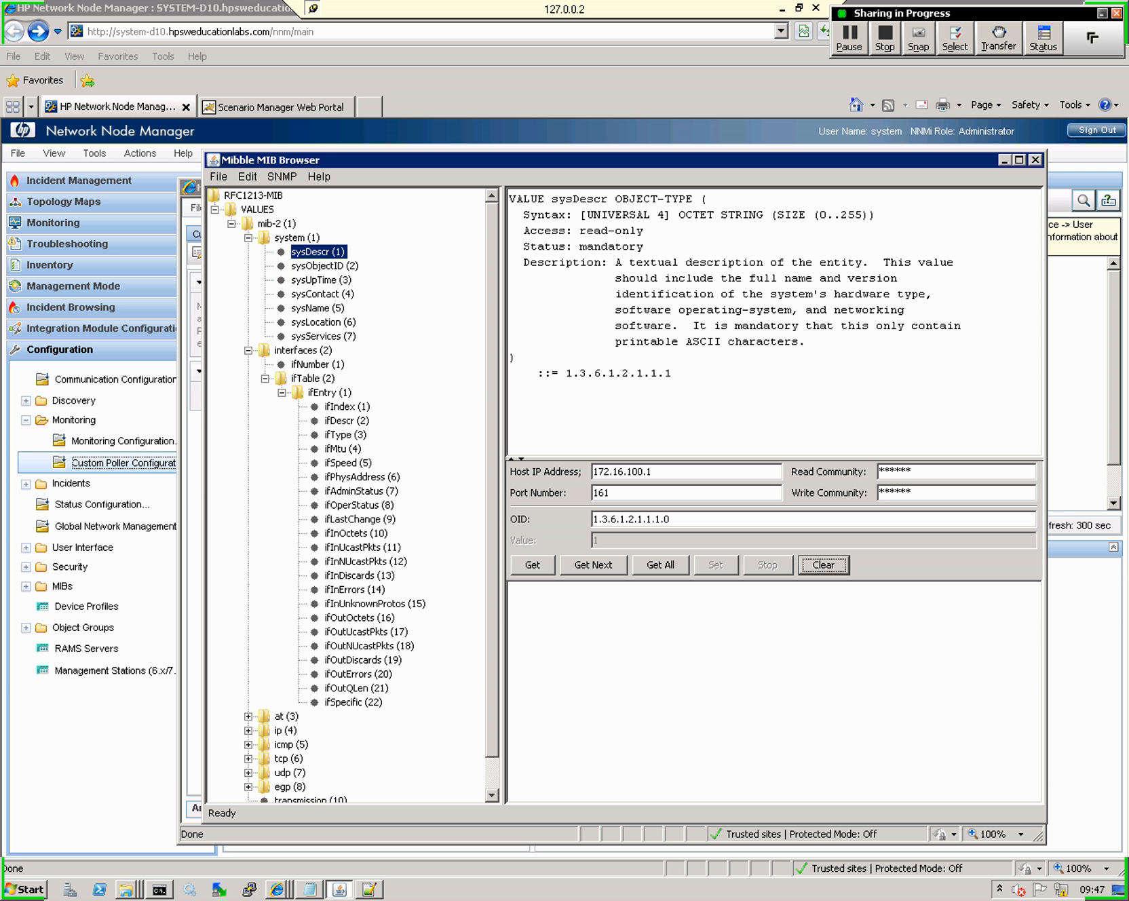
click(686, 472)
drag(577, 160, 486, 82)
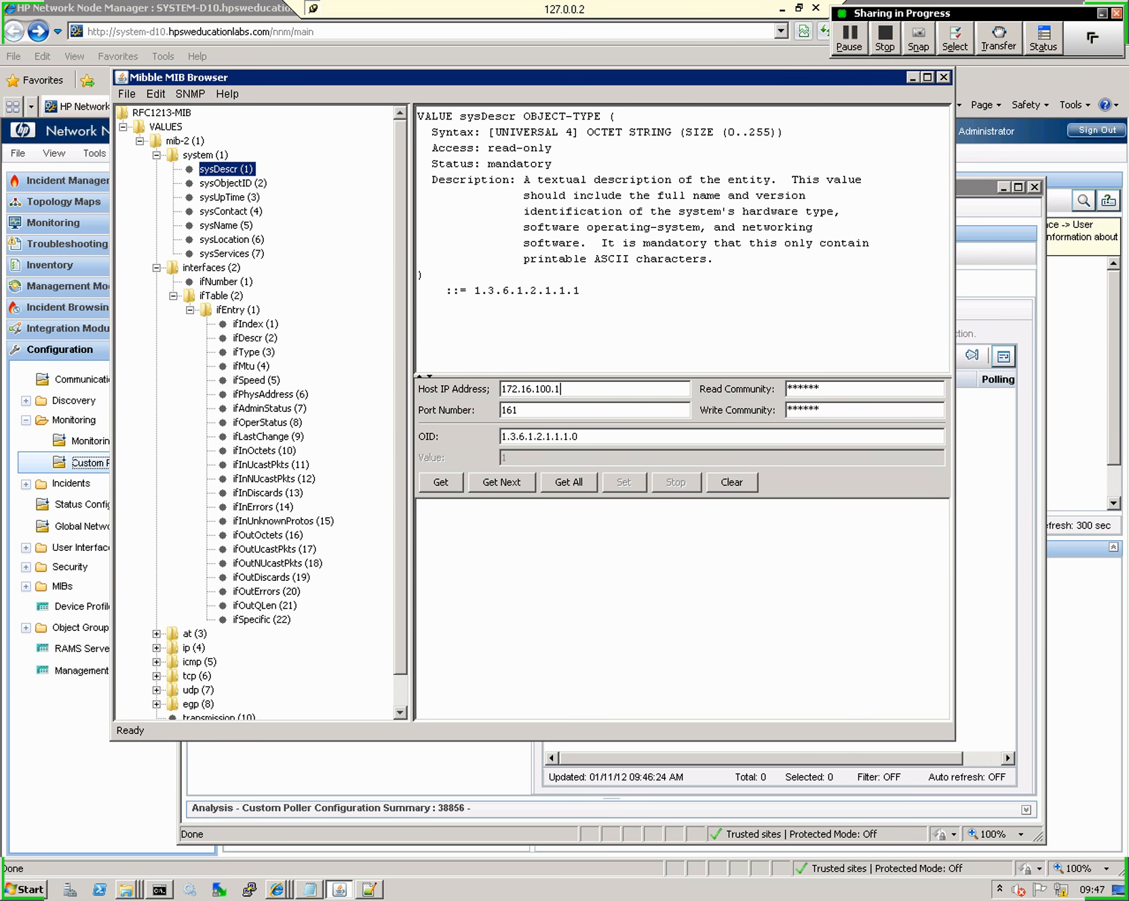
Retrieve all ifDescr values (OID 1.3.6.1.2.1.2.2.1.2) from the host
click(255, 338)
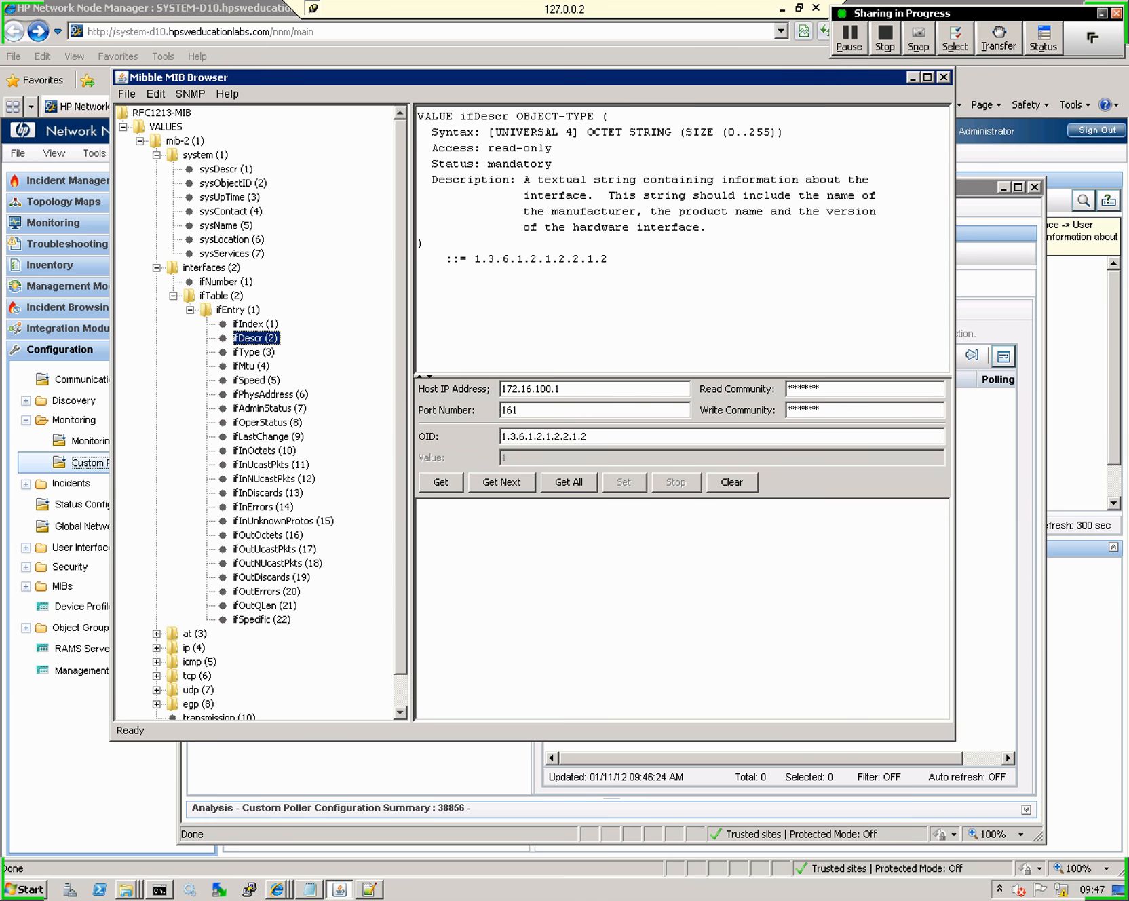
drag(609, 258, 474, 258)
click(569, 482)
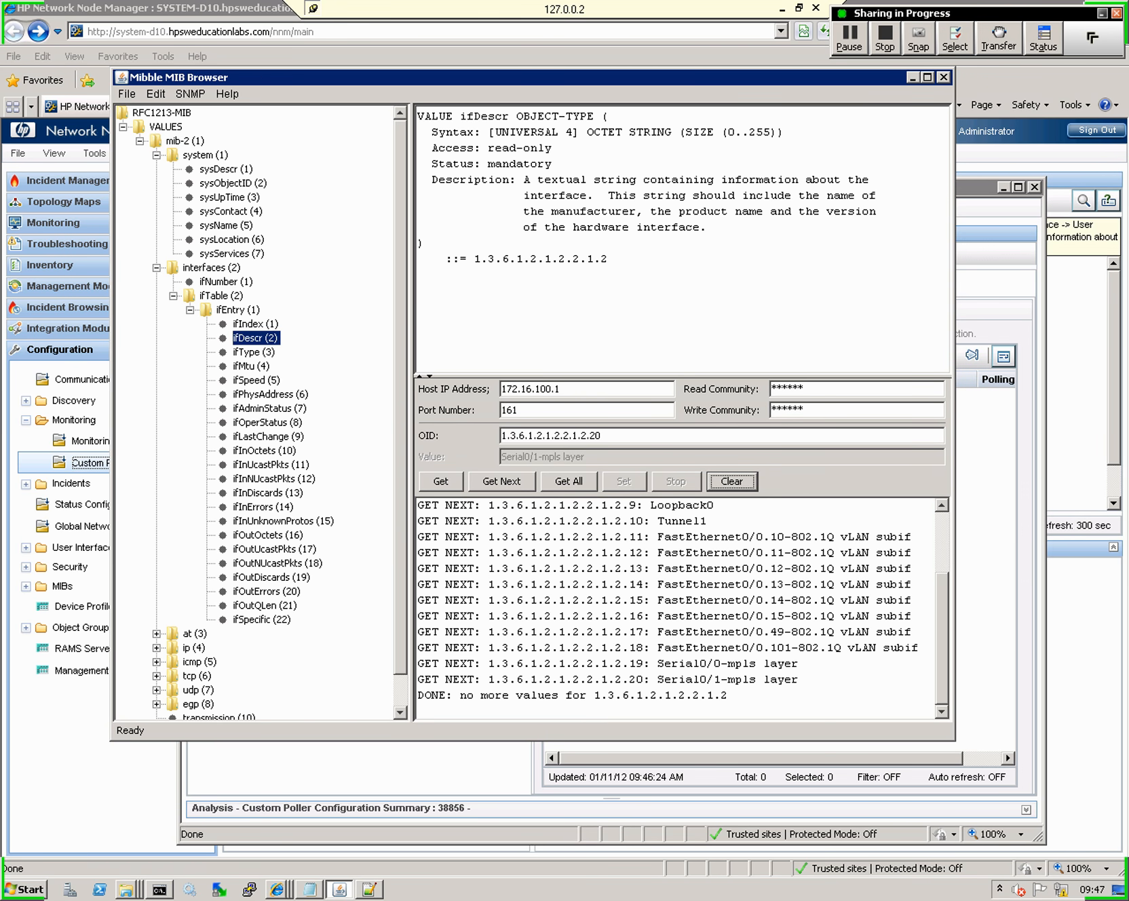
scroll(679, 610, up, 2)
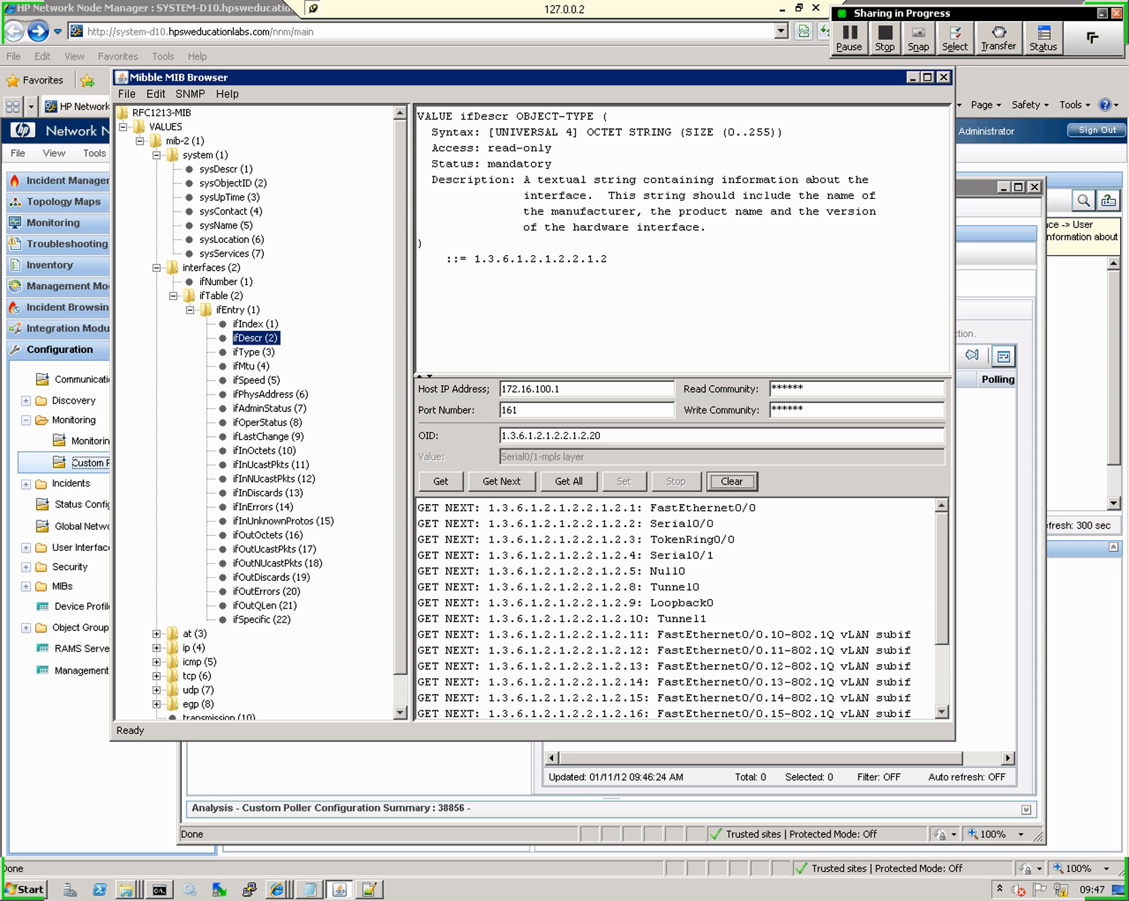
Examine the ifDescr output, matching the instance number at the end of each OID to its serial interface name
drag(609, 258, 474, 259)
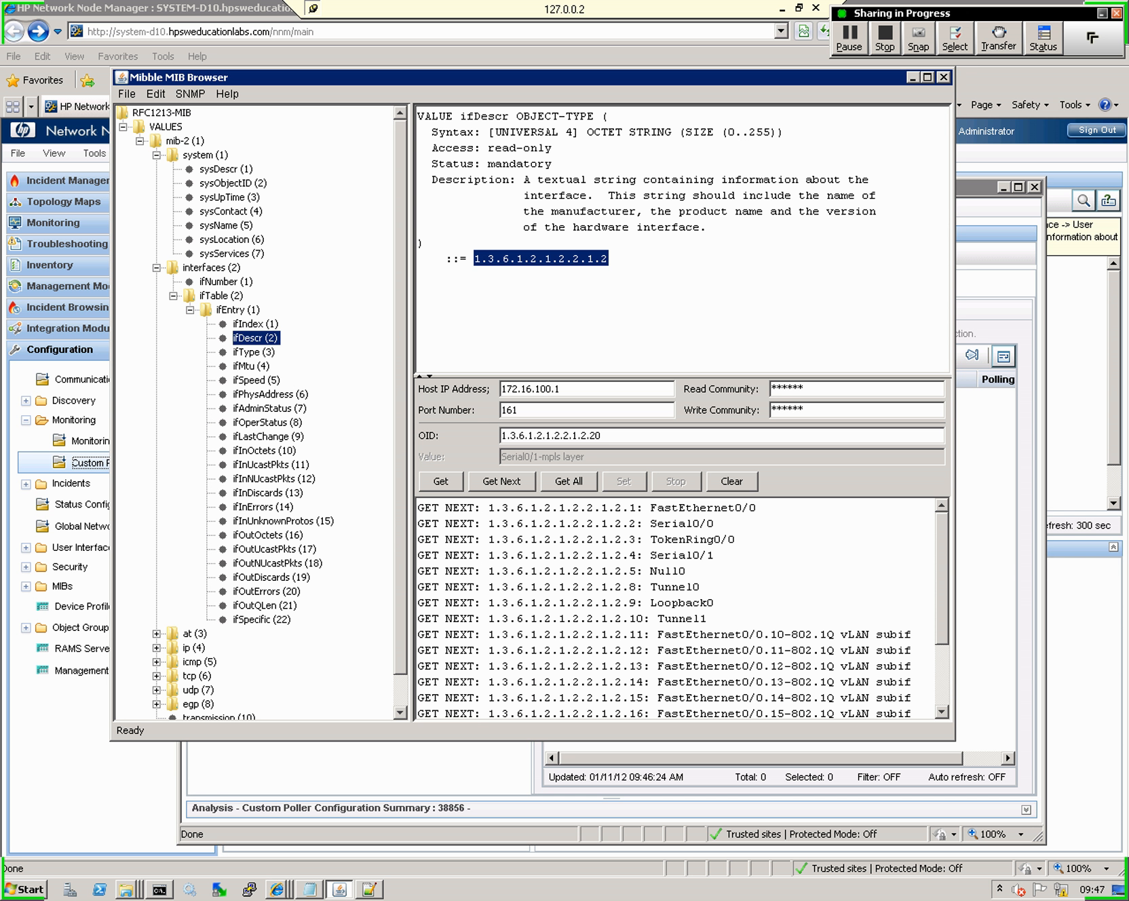
drag(715, 524, 649, 523)
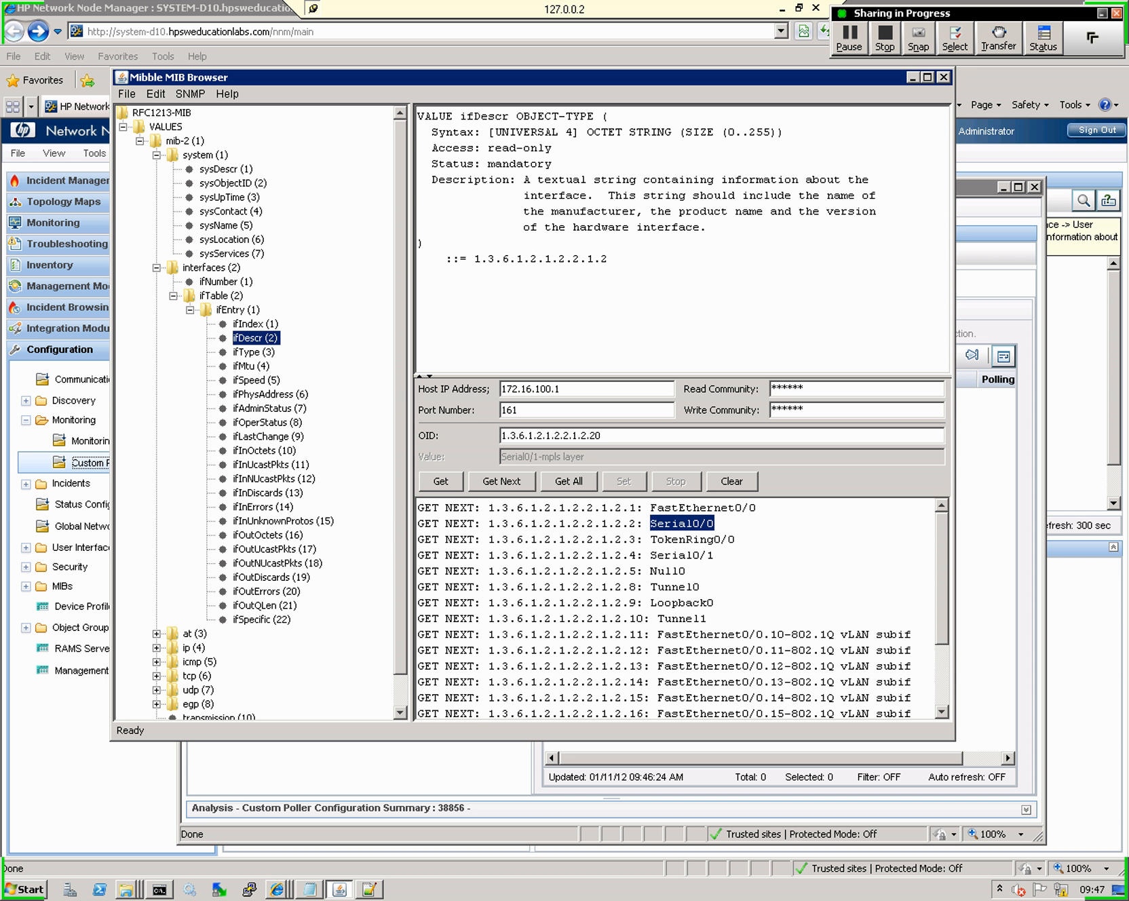
click(650, 523)
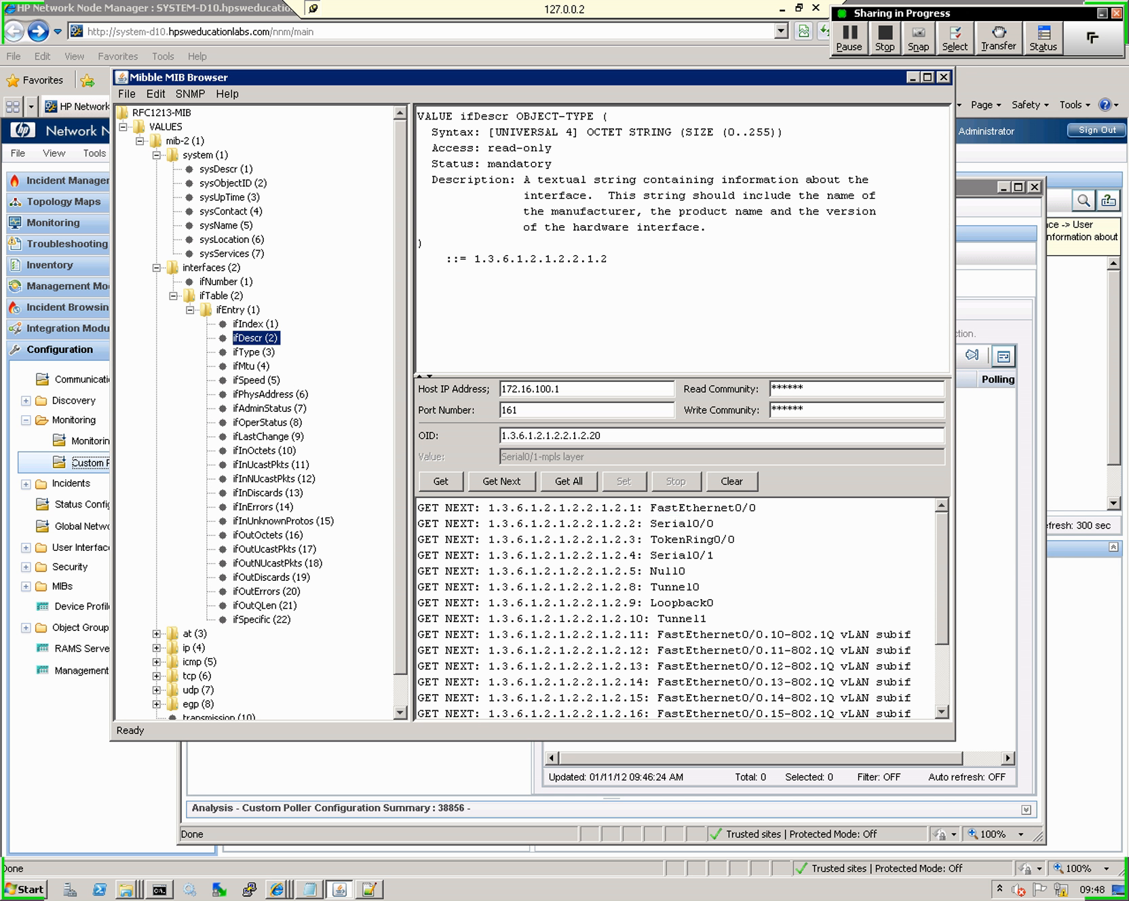
drag(637, 523, 628, 523)
scroll(675, 608, down, 2)
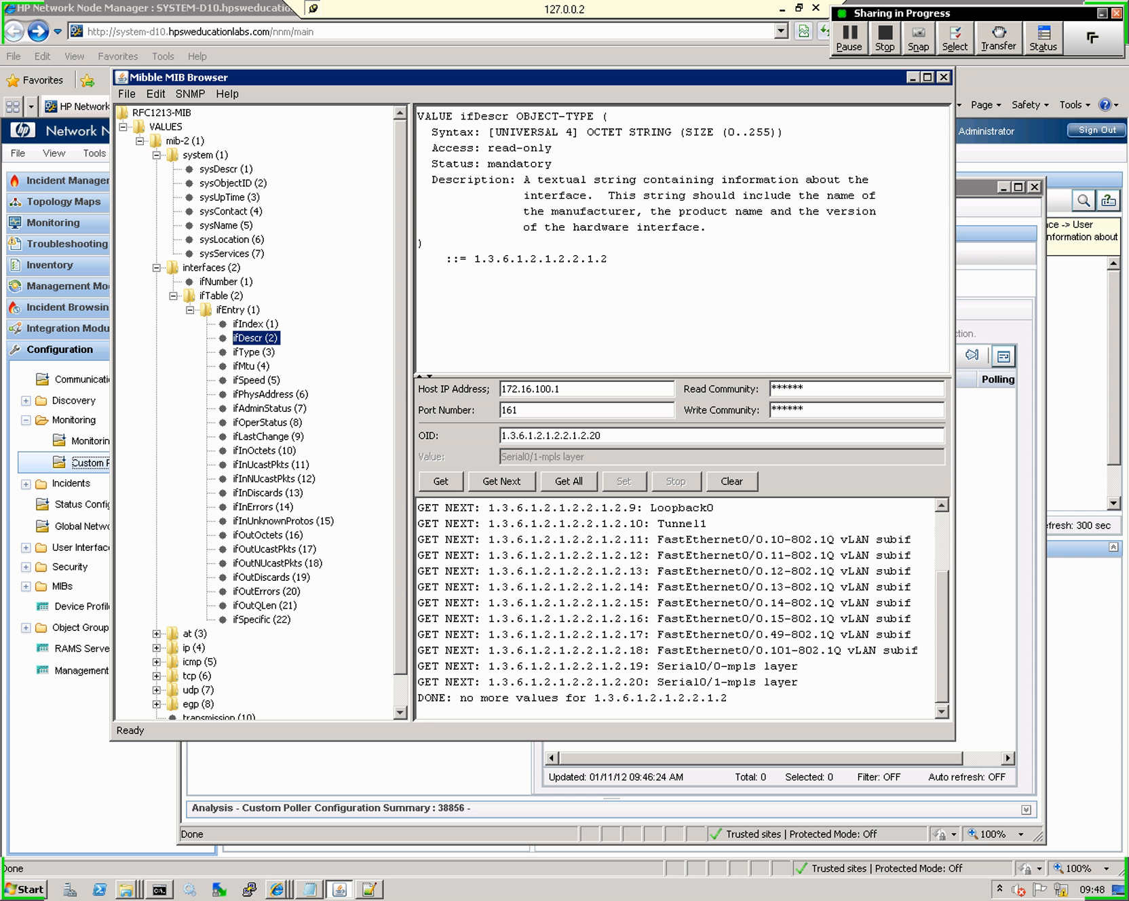
drag(644, 666, 630, 667)
click(633, 667)
drag(643, 682, 630, 682)
scroll(679, 608, up, 2)
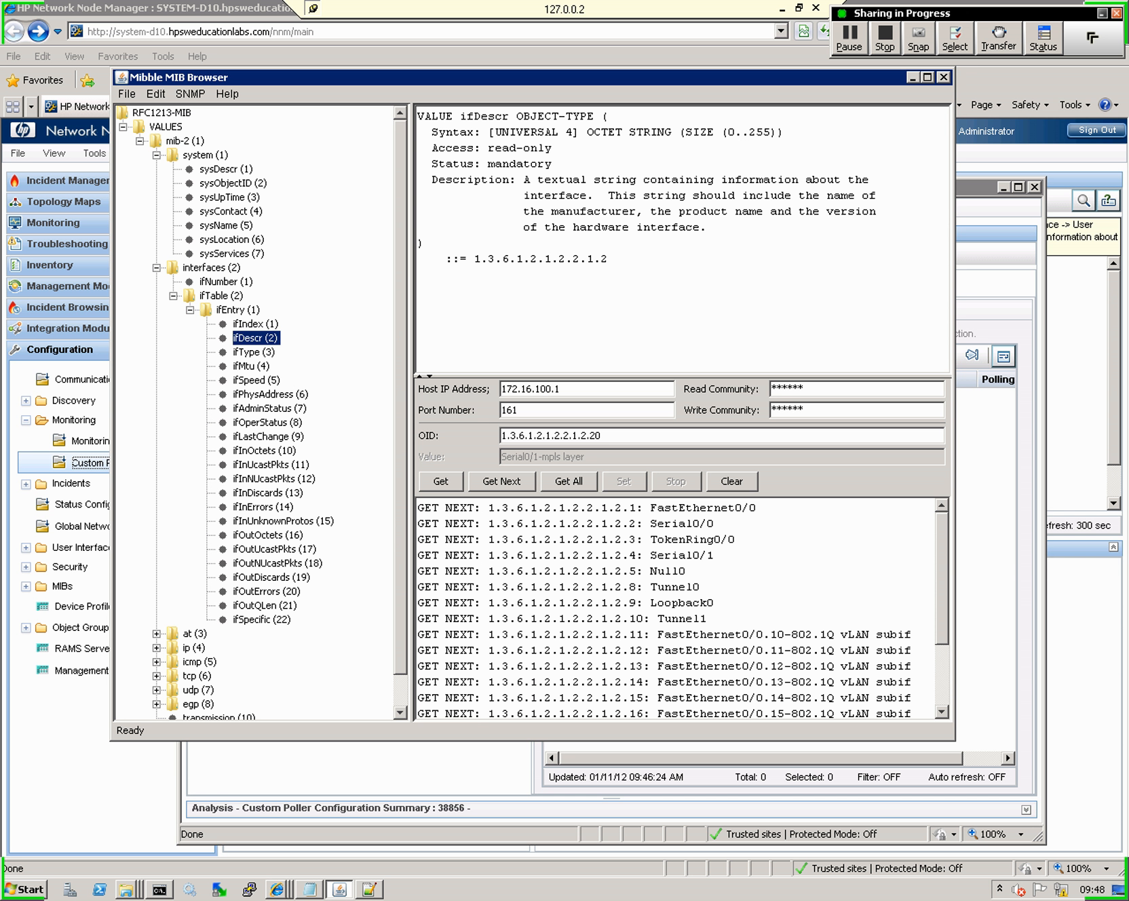
drag(629, 524, 637, 524)
scroll(679, 608, down, 2)
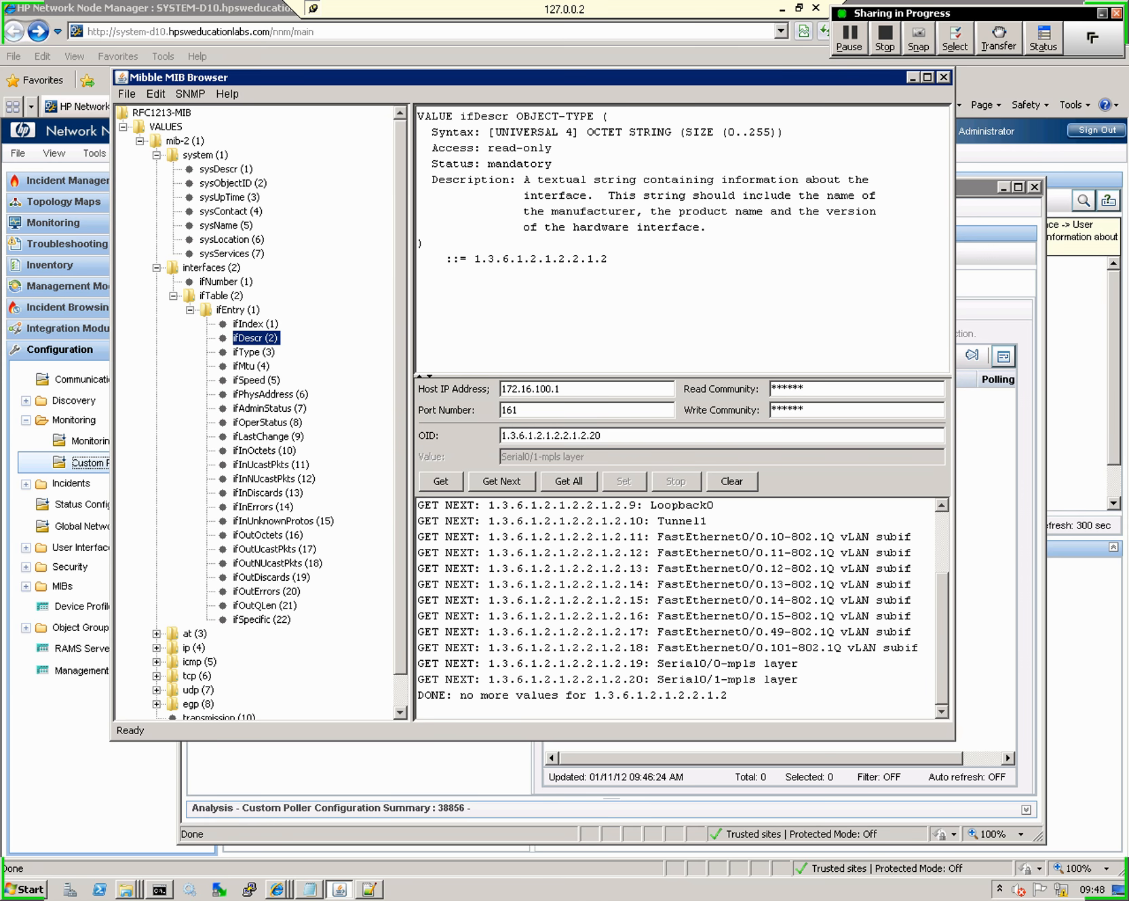
Clear the output, retrieve all ifInOctets values from the host and examine the entries for instances 19 and 20
click(265, 450)
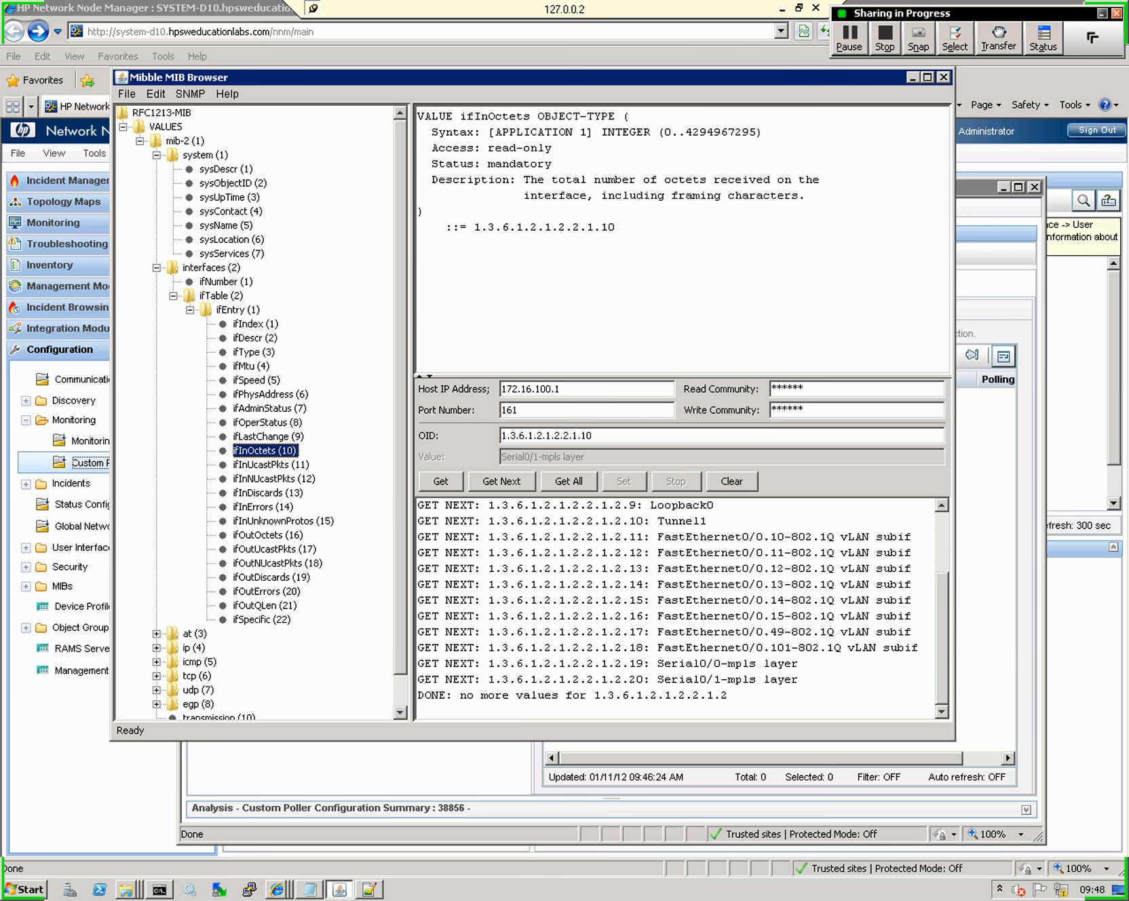
triple_click(544, 227)
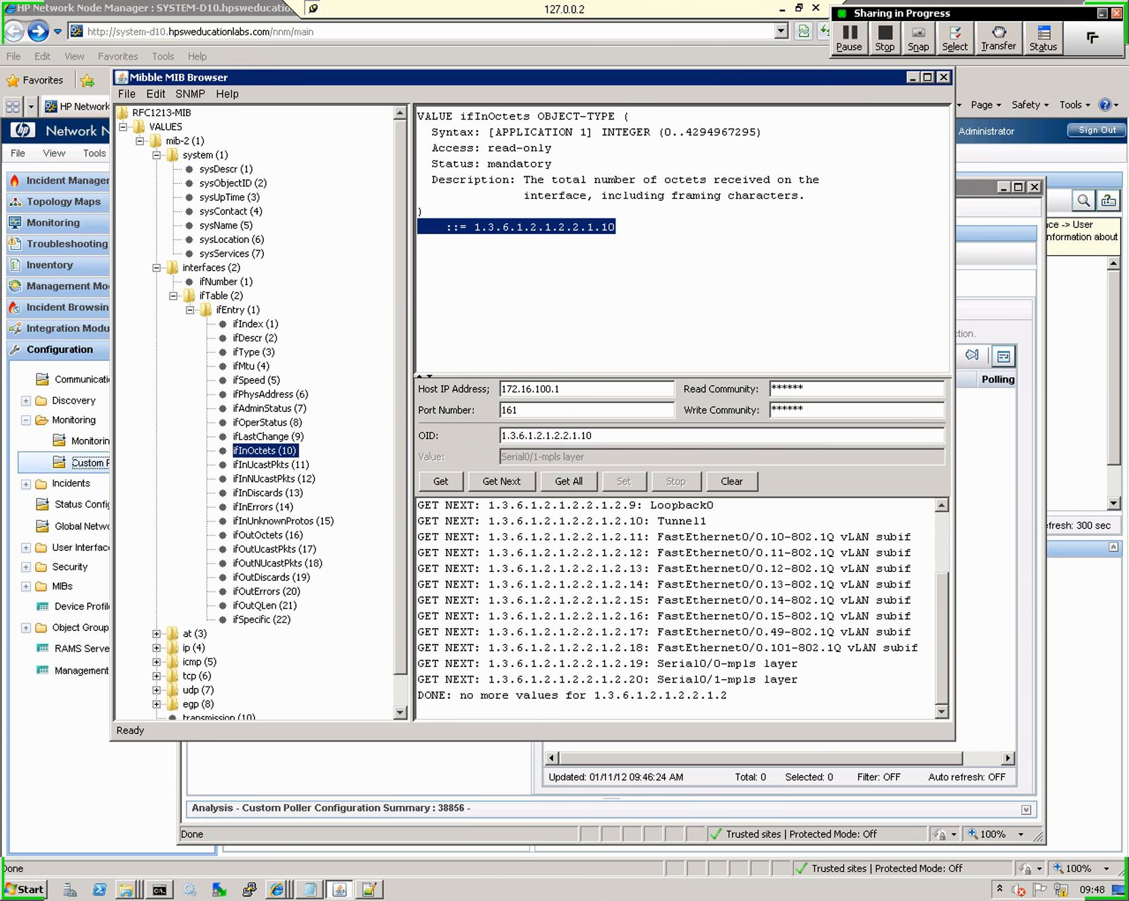
drag(419, 227, 481, 227)
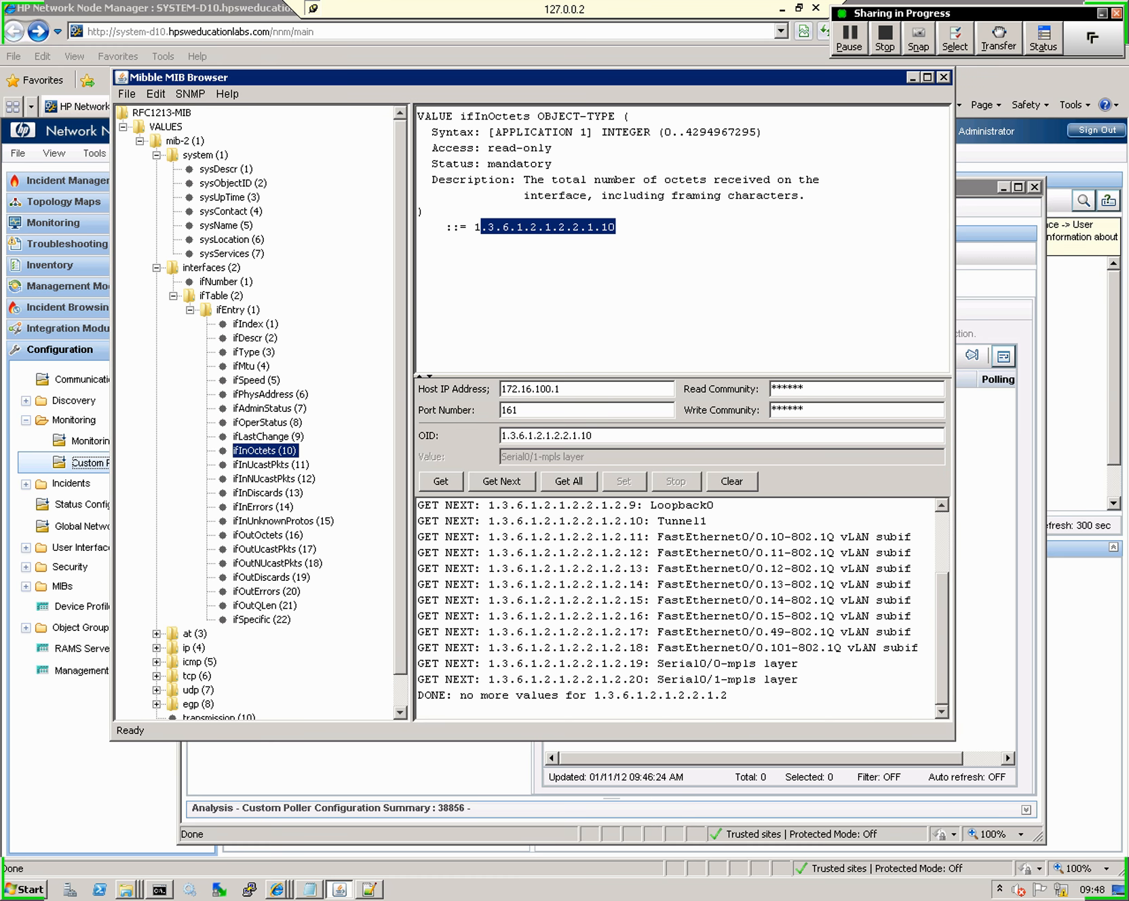
click(732, 481)
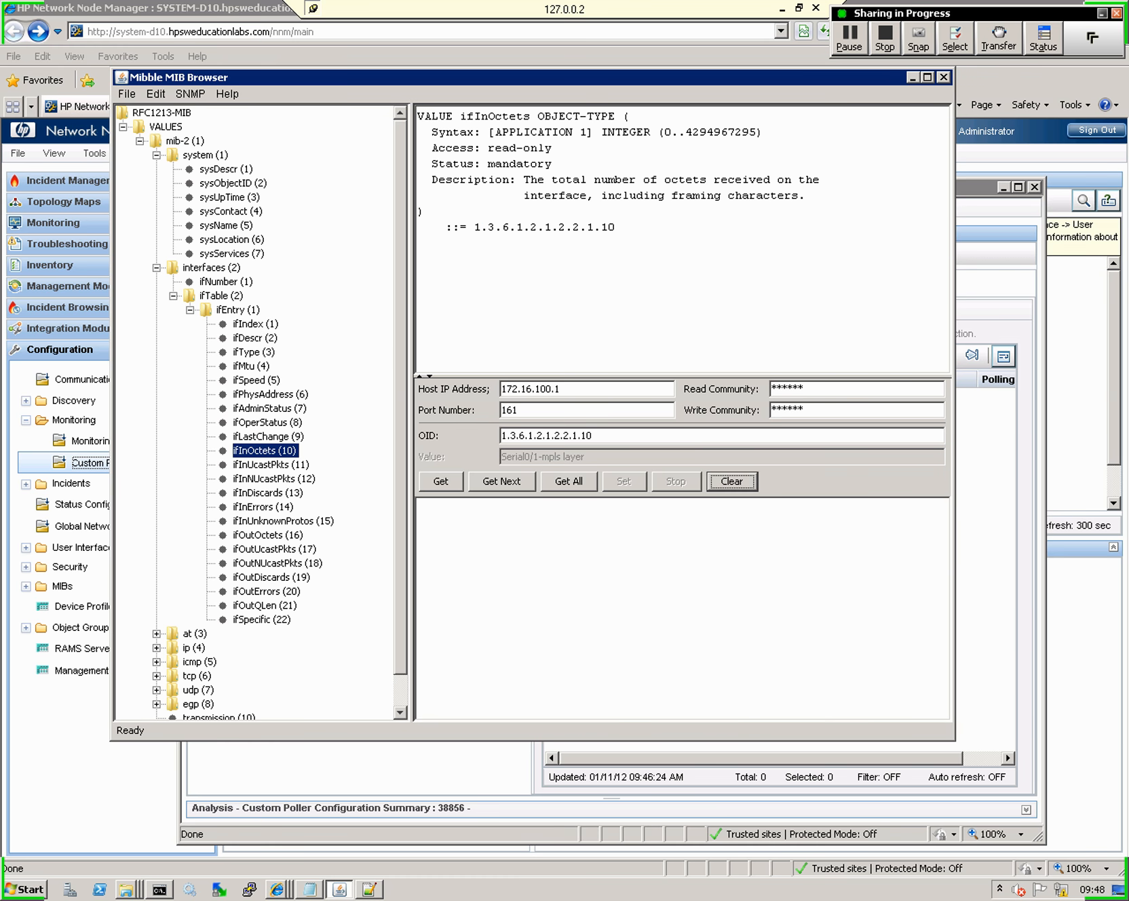
click(569, 481)
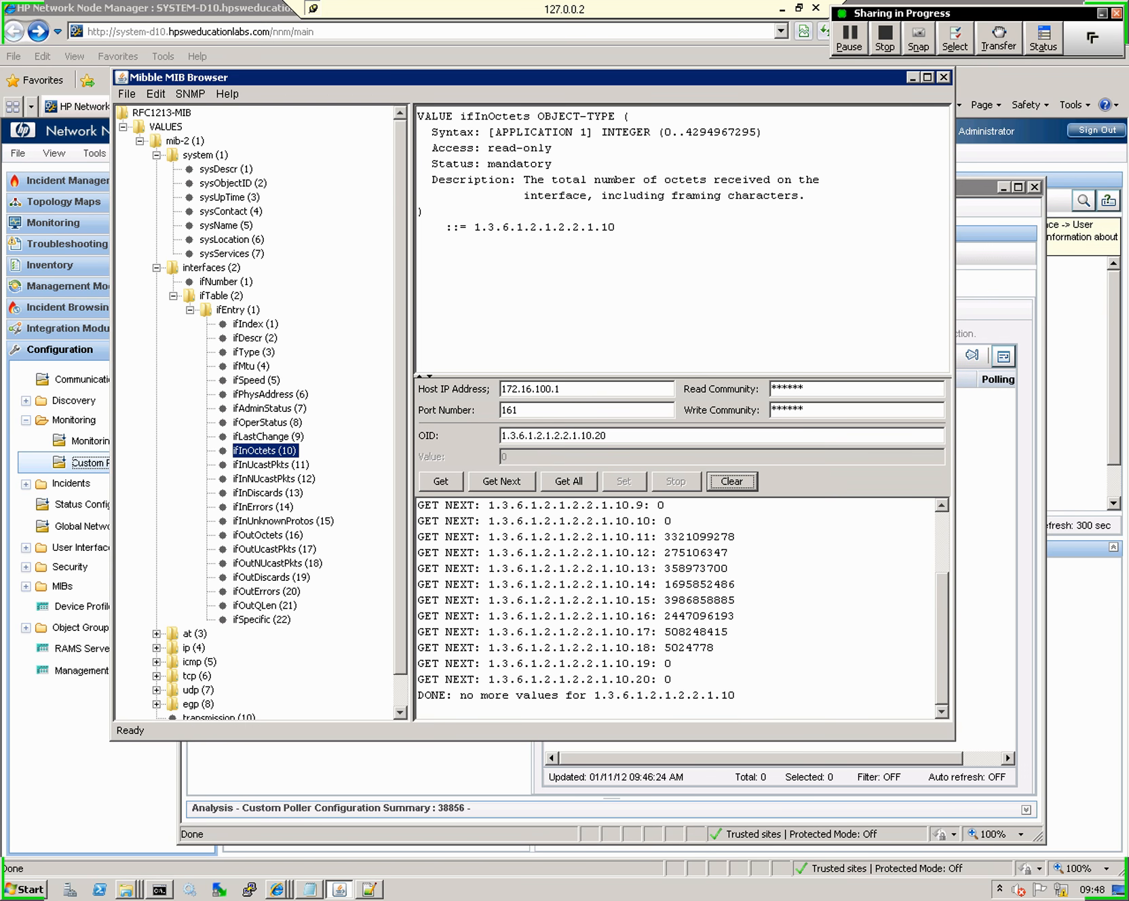
drag(942, 638, 942, 635)
drag(663, 679, 672, 695)
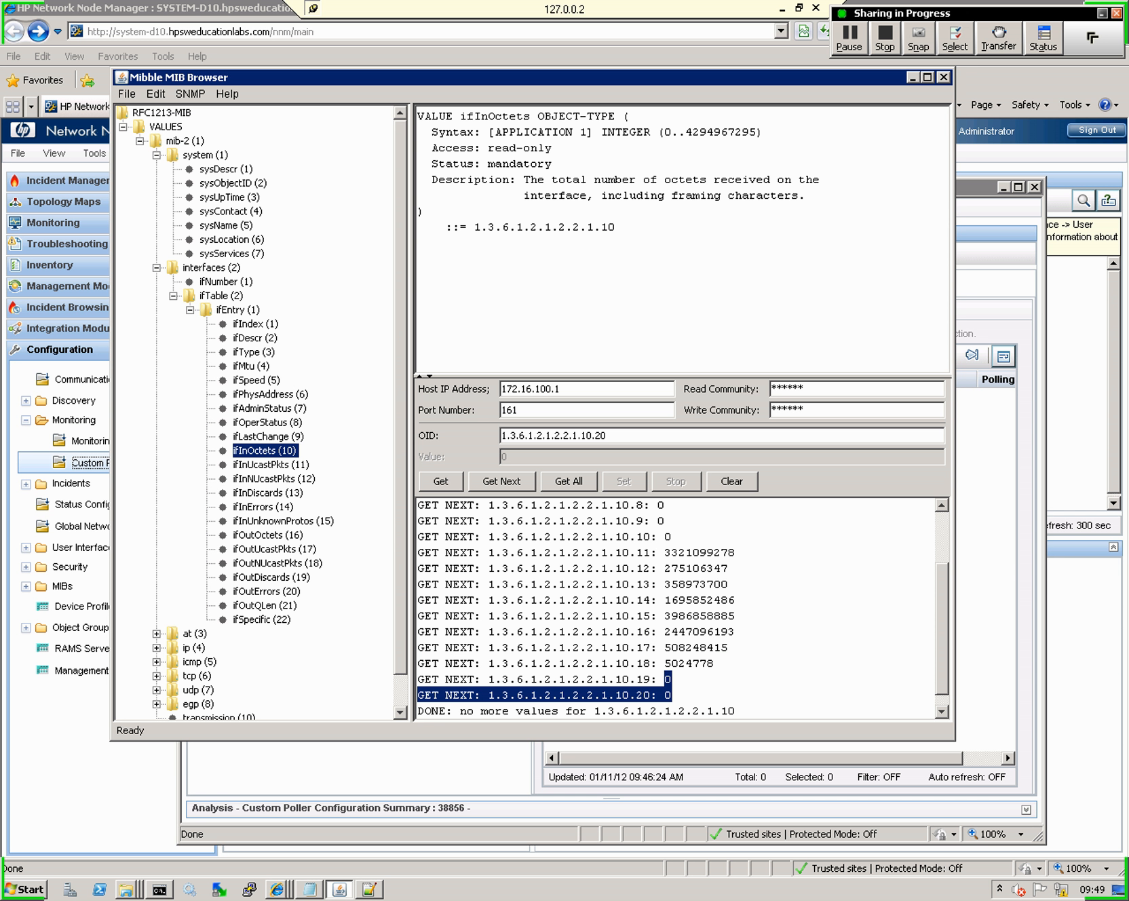
Clear the output, retrieve all ifDescr values again and examine the instance number of Serial0/0
click(264, 451)
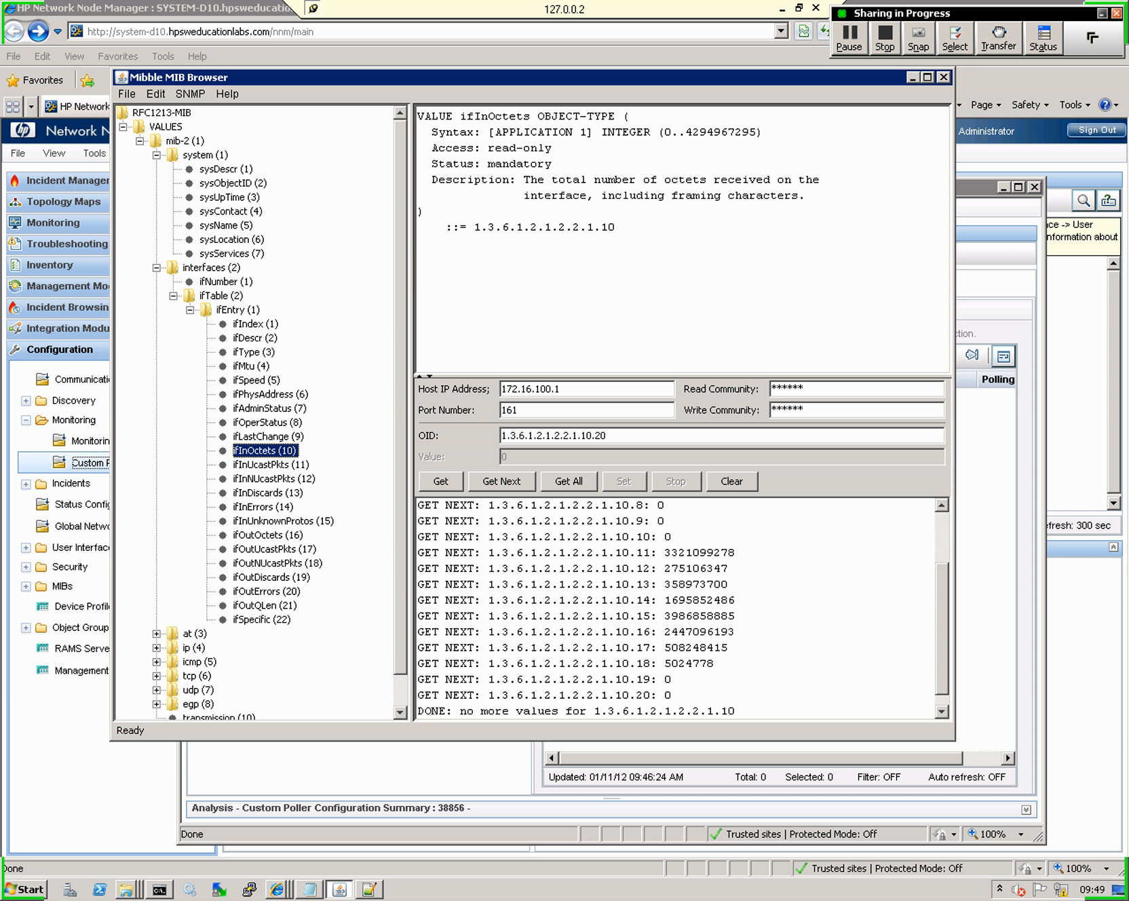
click(256, 338)
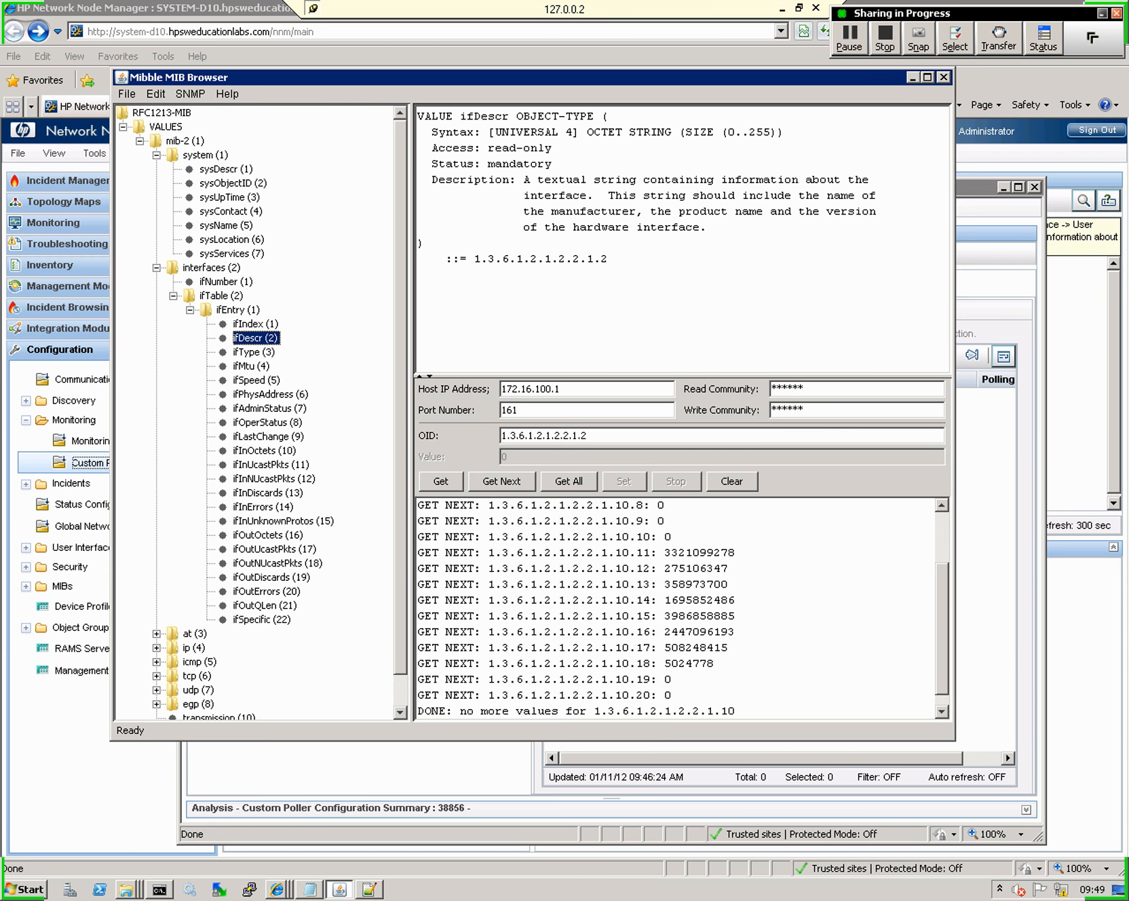
click(732, 481)
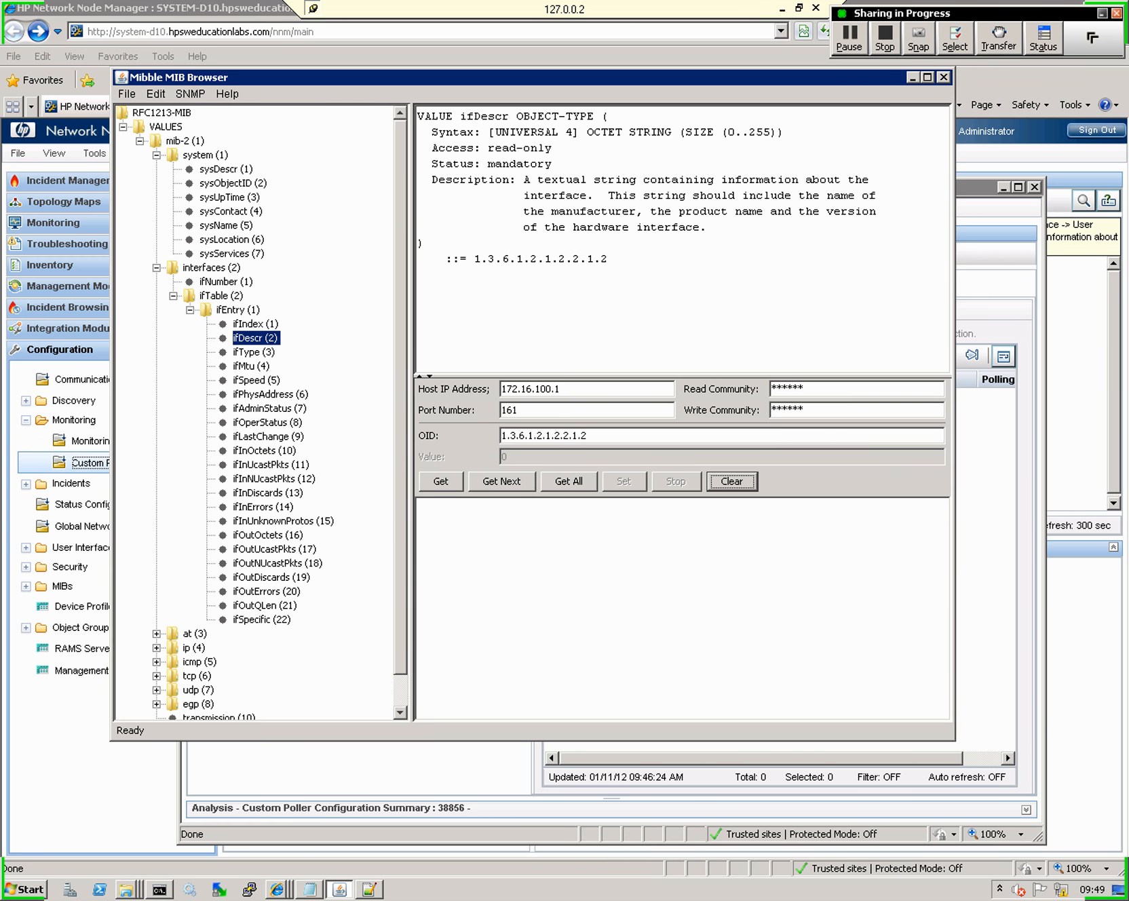
click(568, 481)
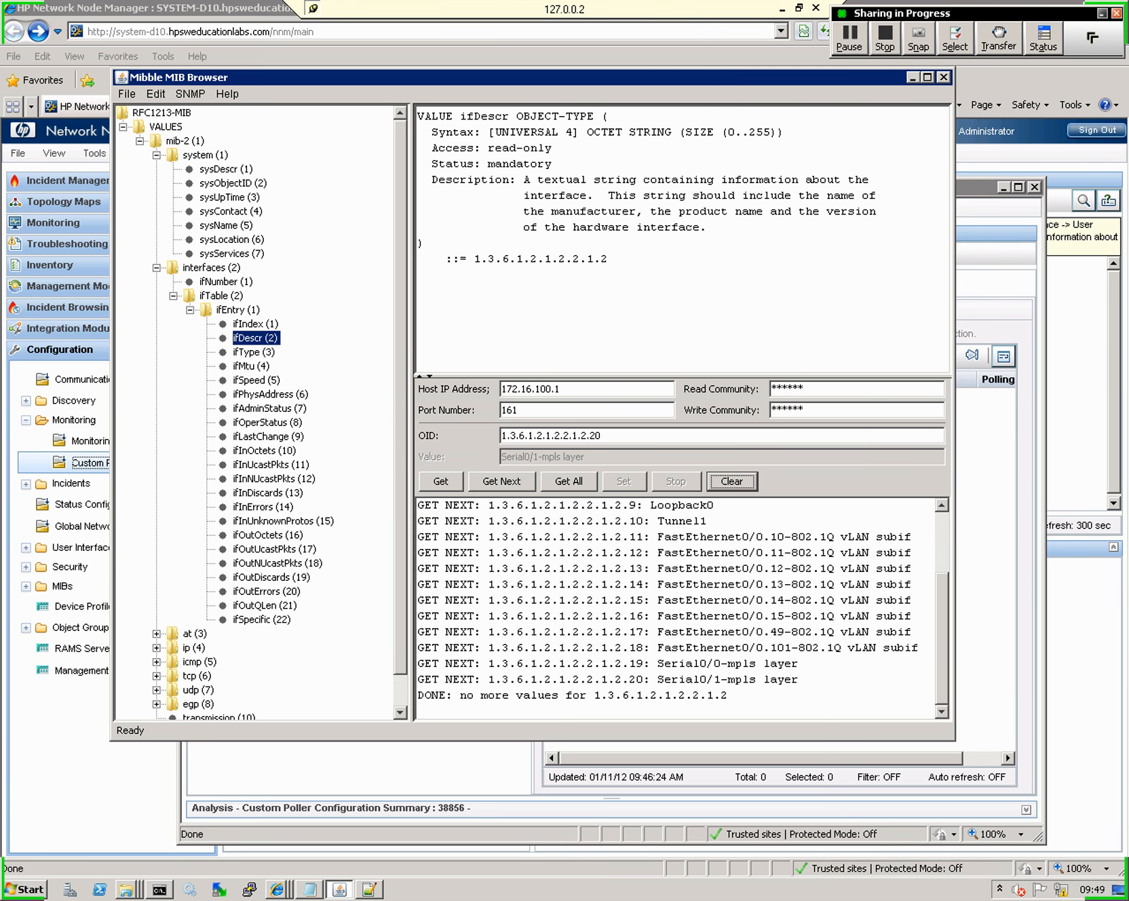
scroll(679, 608, up, 2)
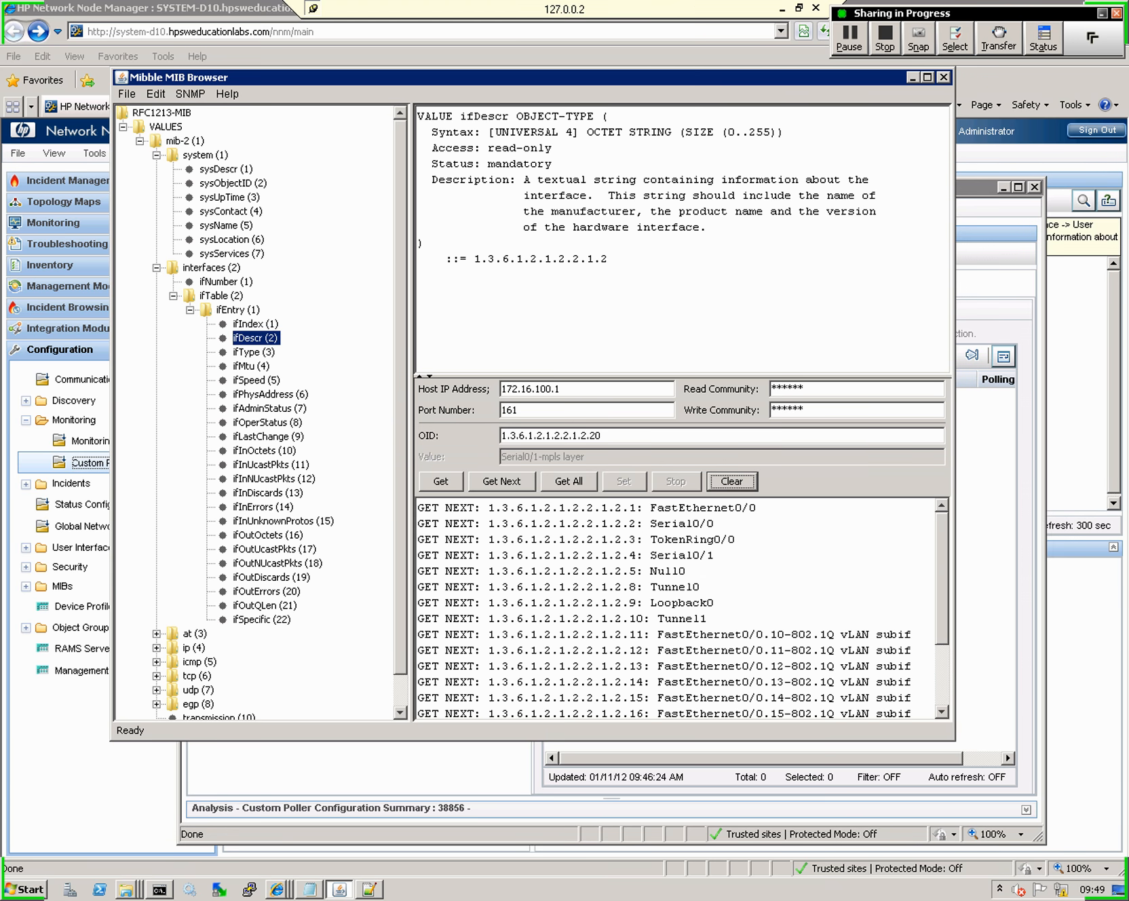
click(679, 607)
drag(629, 523, 714, 523)
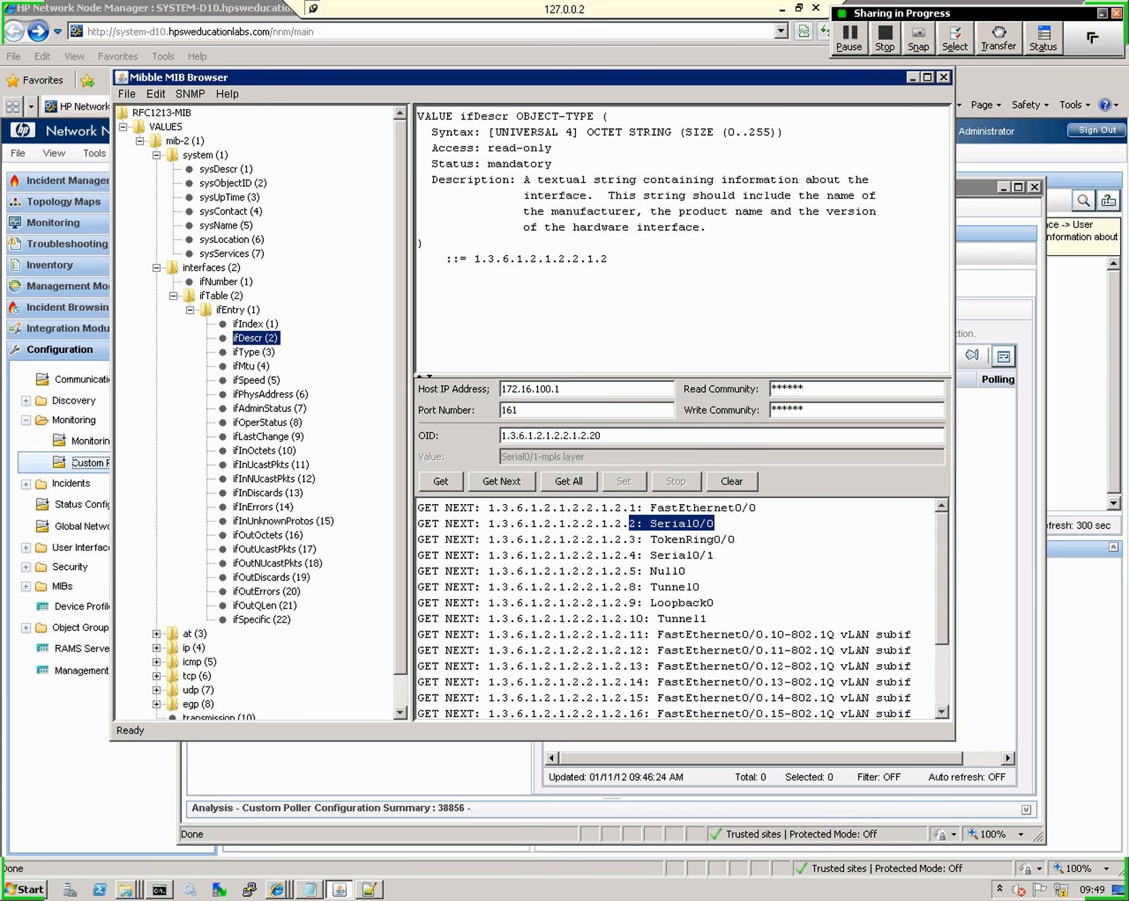
scroll(679, 607, down, 2)
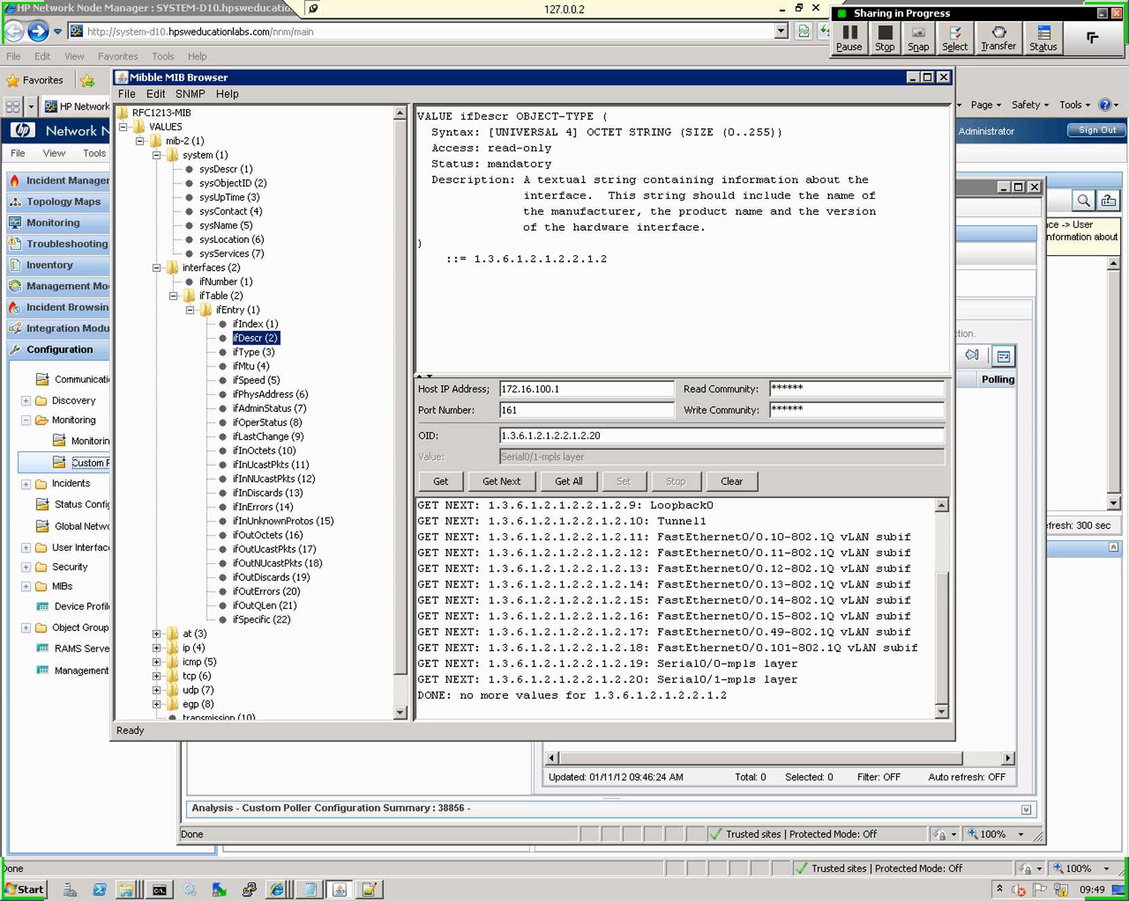
Minimize the MIB browser and review the Custom Poller Collections, Report Groups and Policies in the Custom Poller Configuration
double_click(561, 389)
click(913, 78)
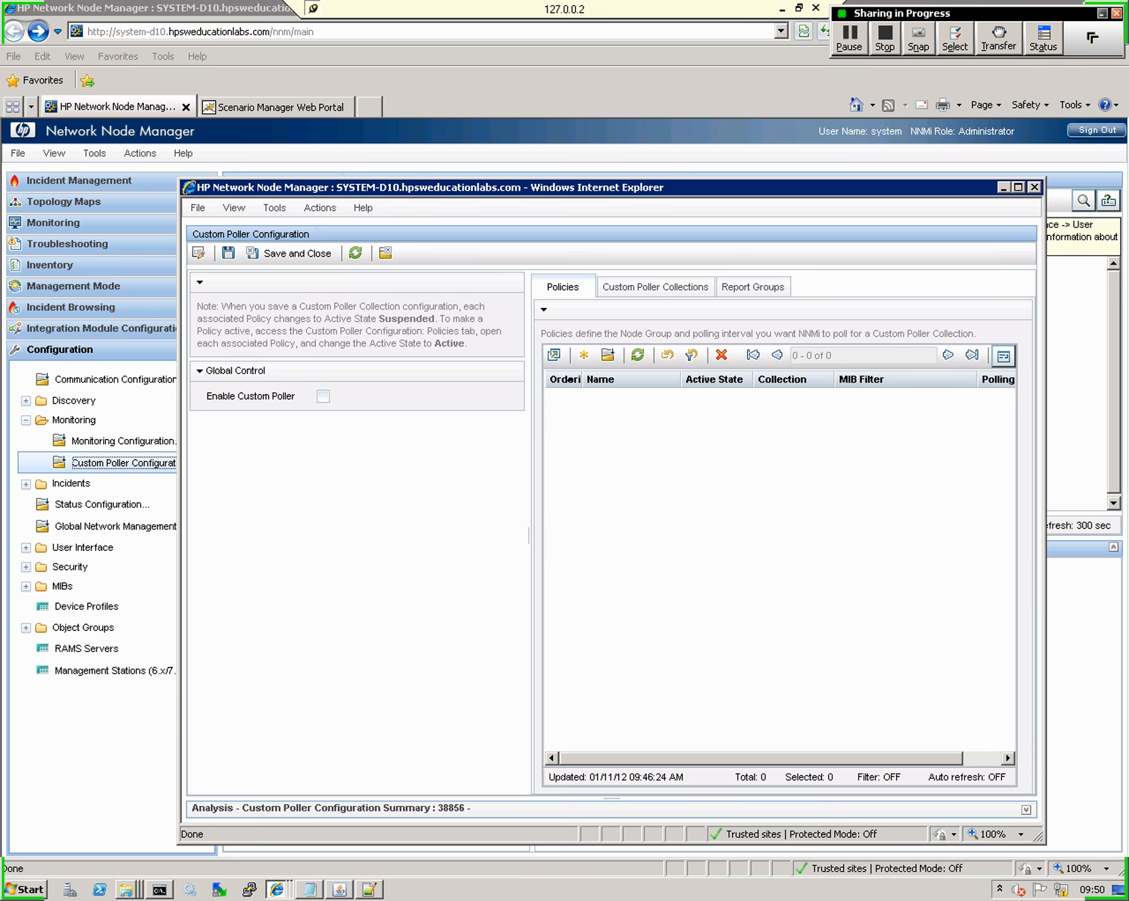
drag(705, 188, 659, 166)
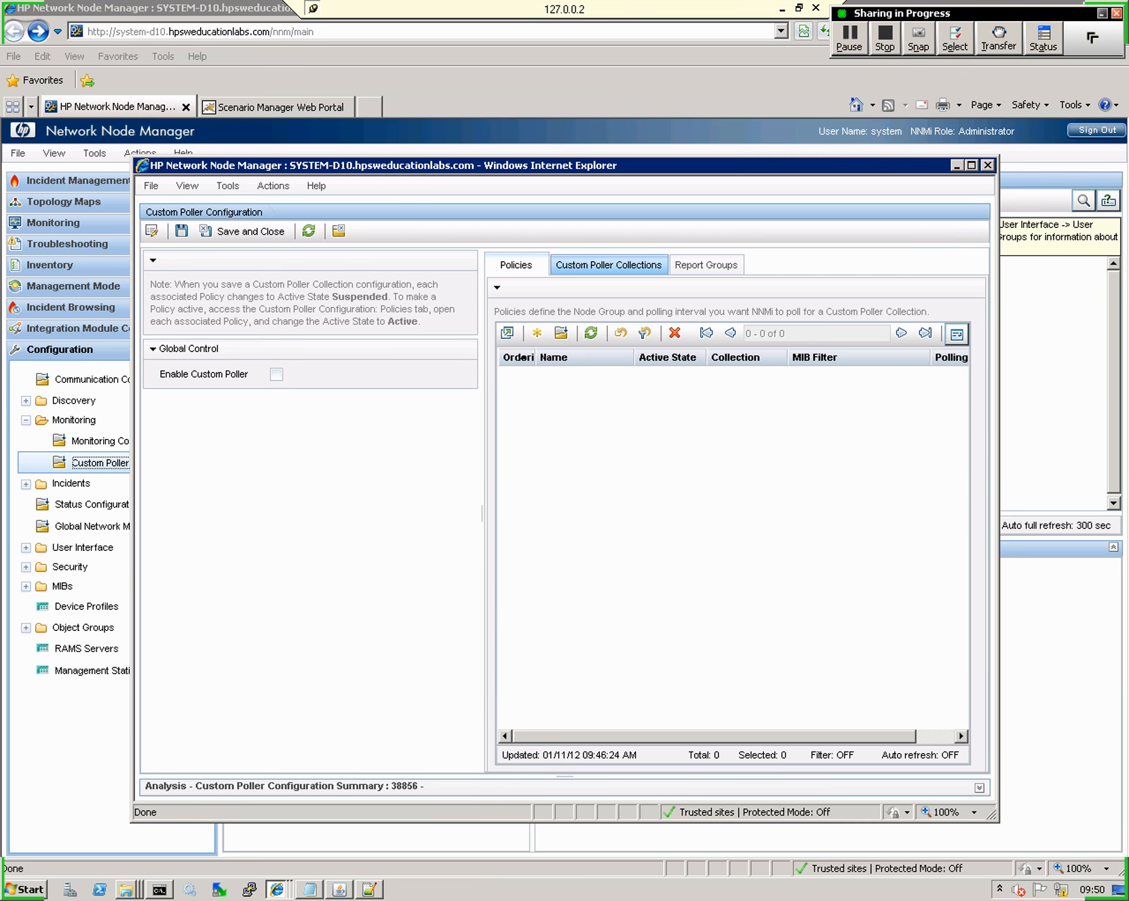
click(608, 264)
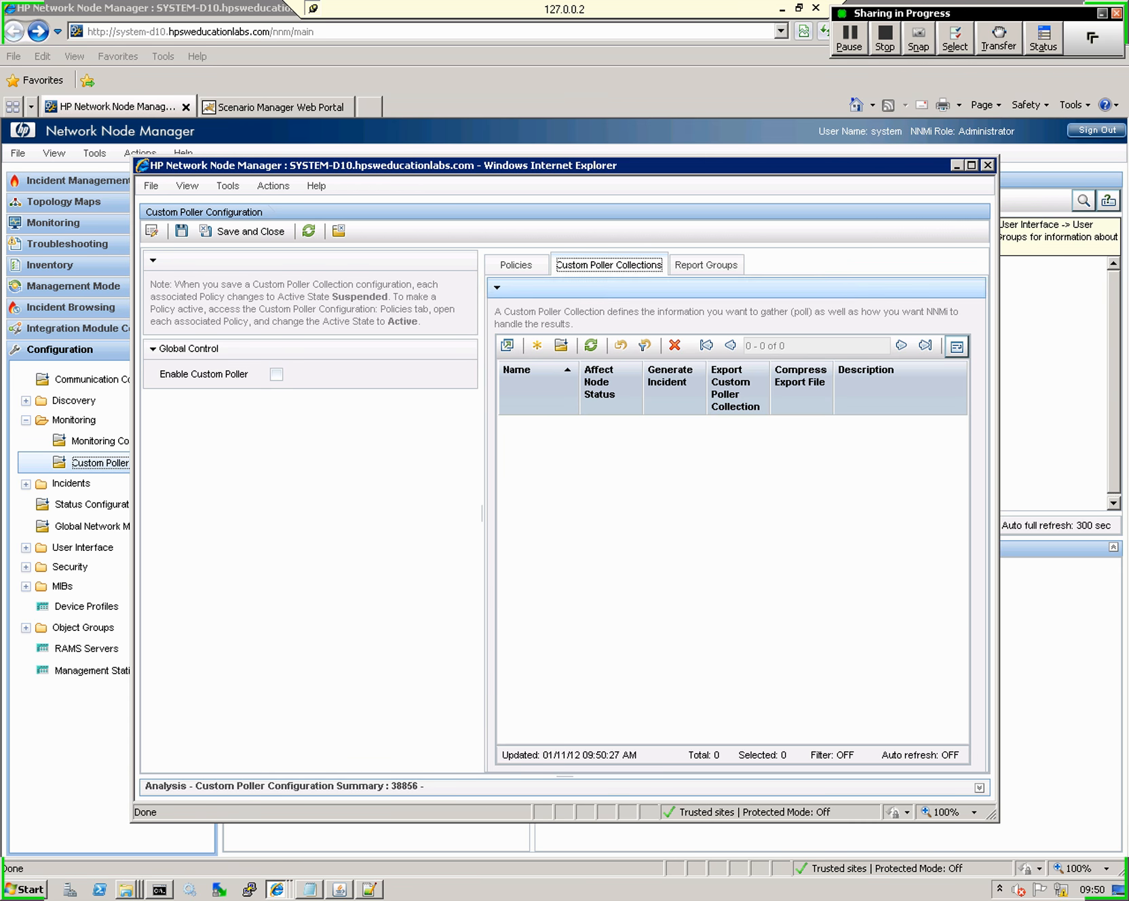
click(706, 264)
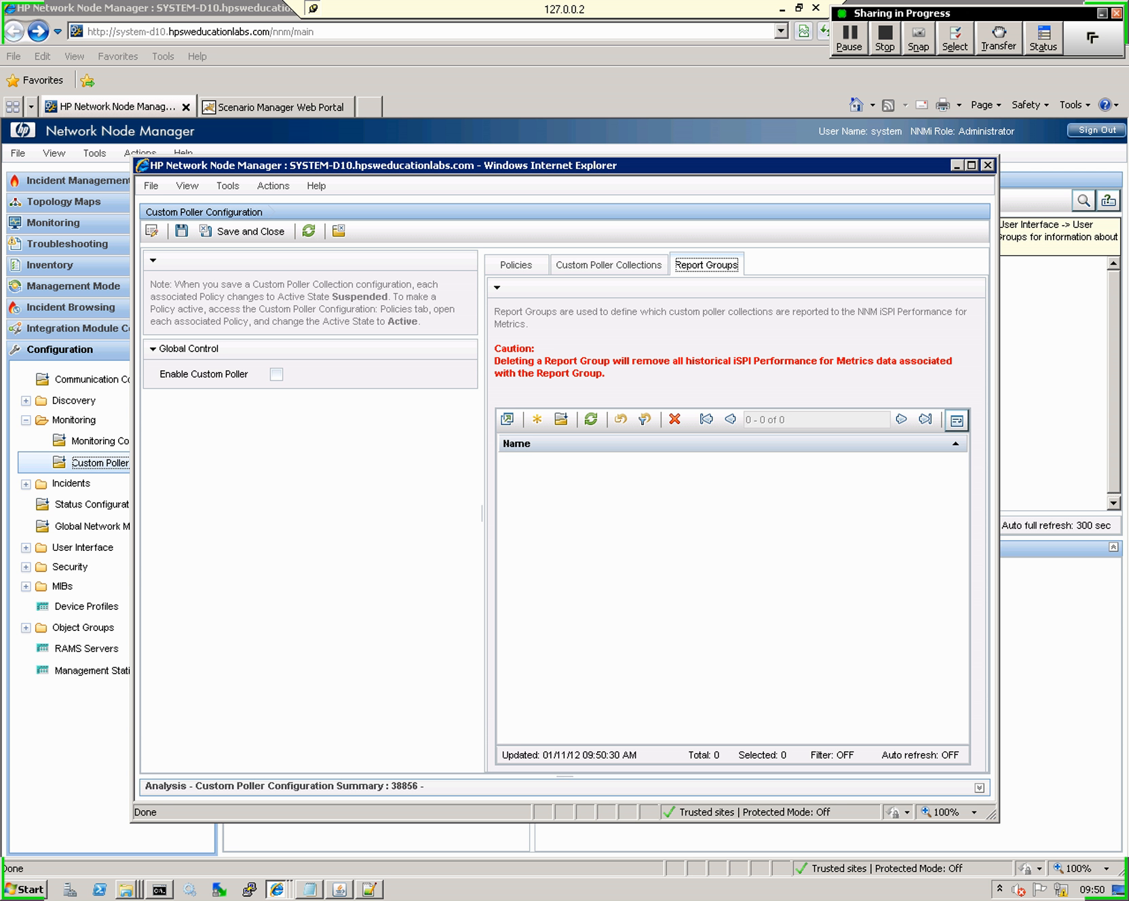
click(515, 264)
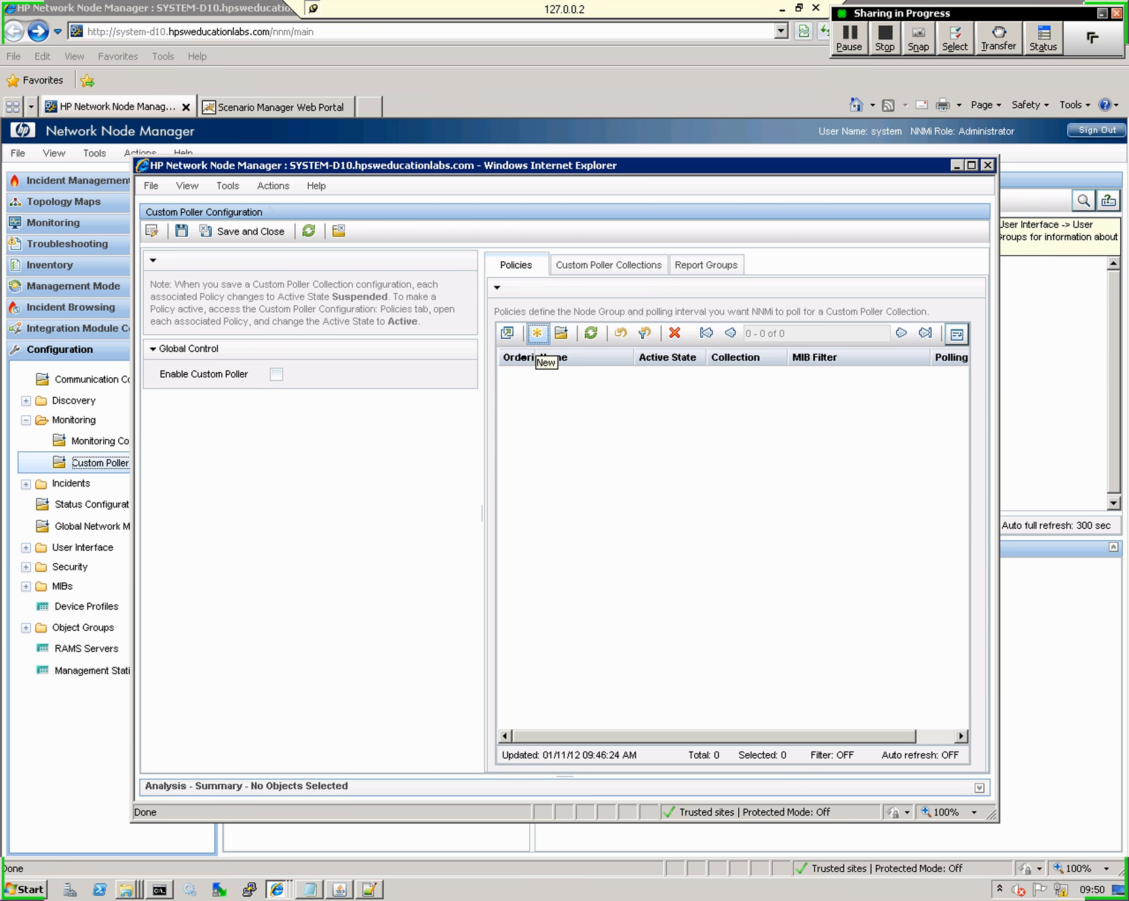
click(536, 334)
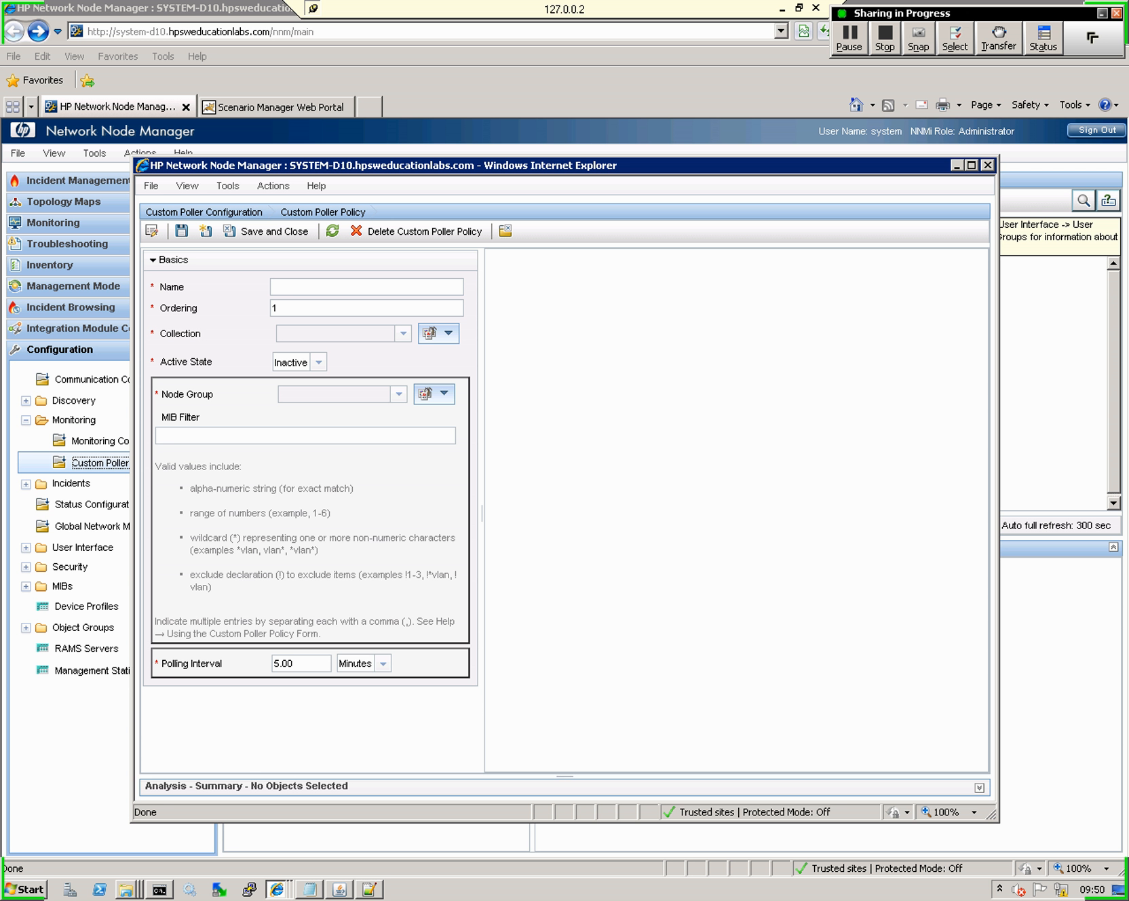
click(366, 288)
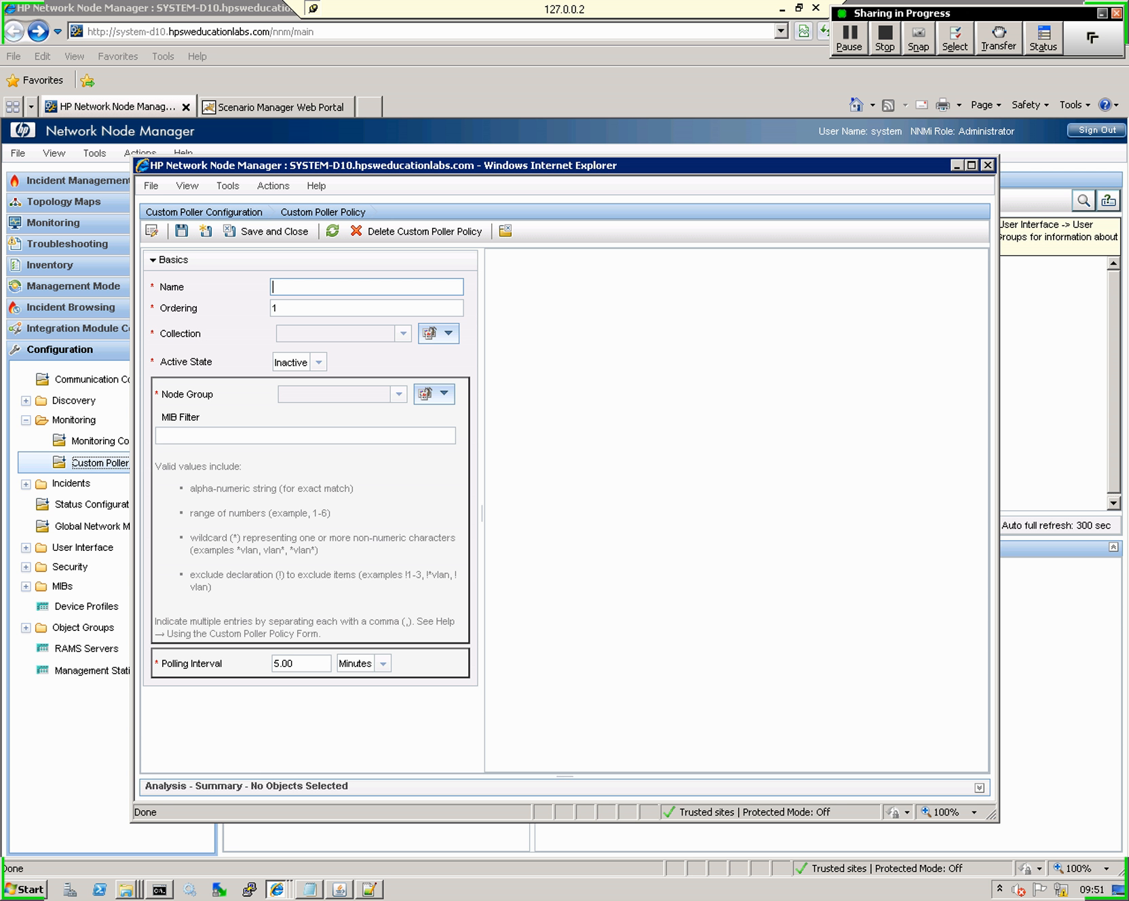
text(MyInputInterfaceUtilization)
click(403, 333)
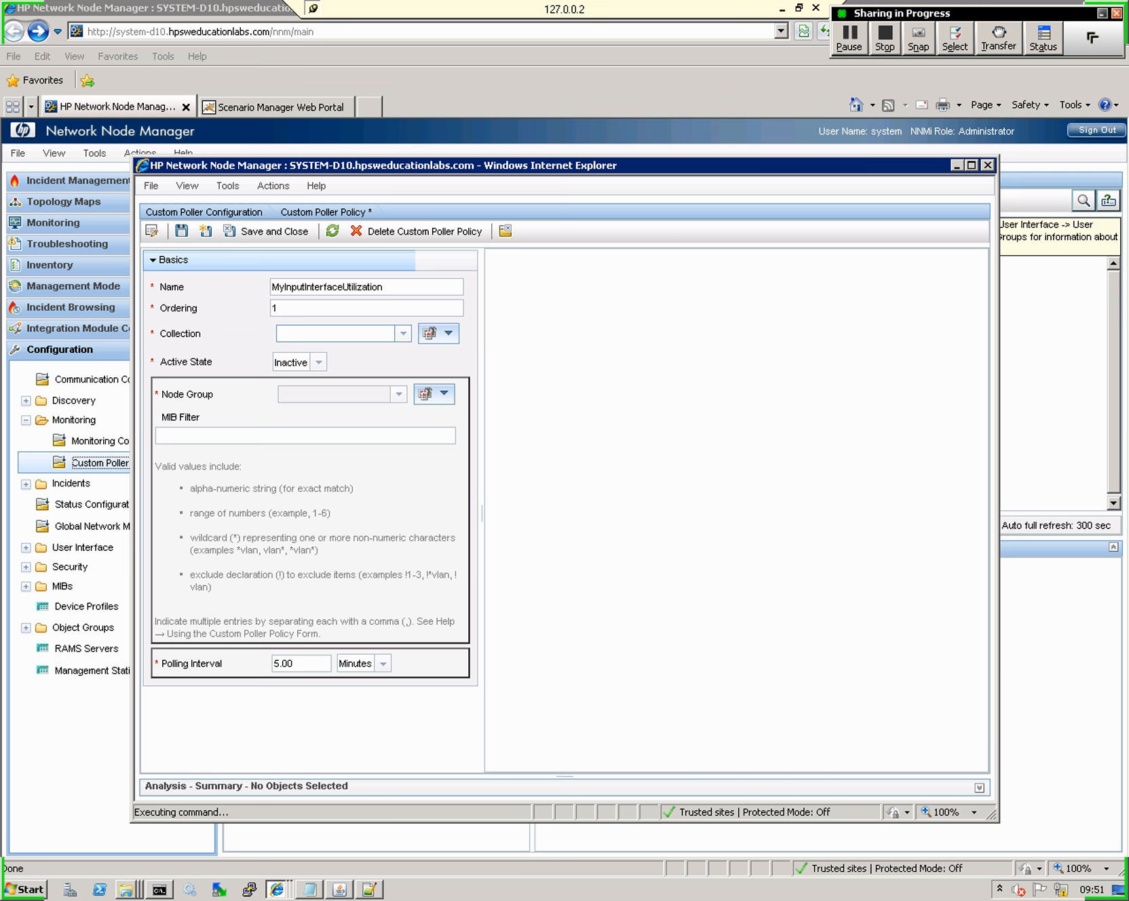
click(417, 232)
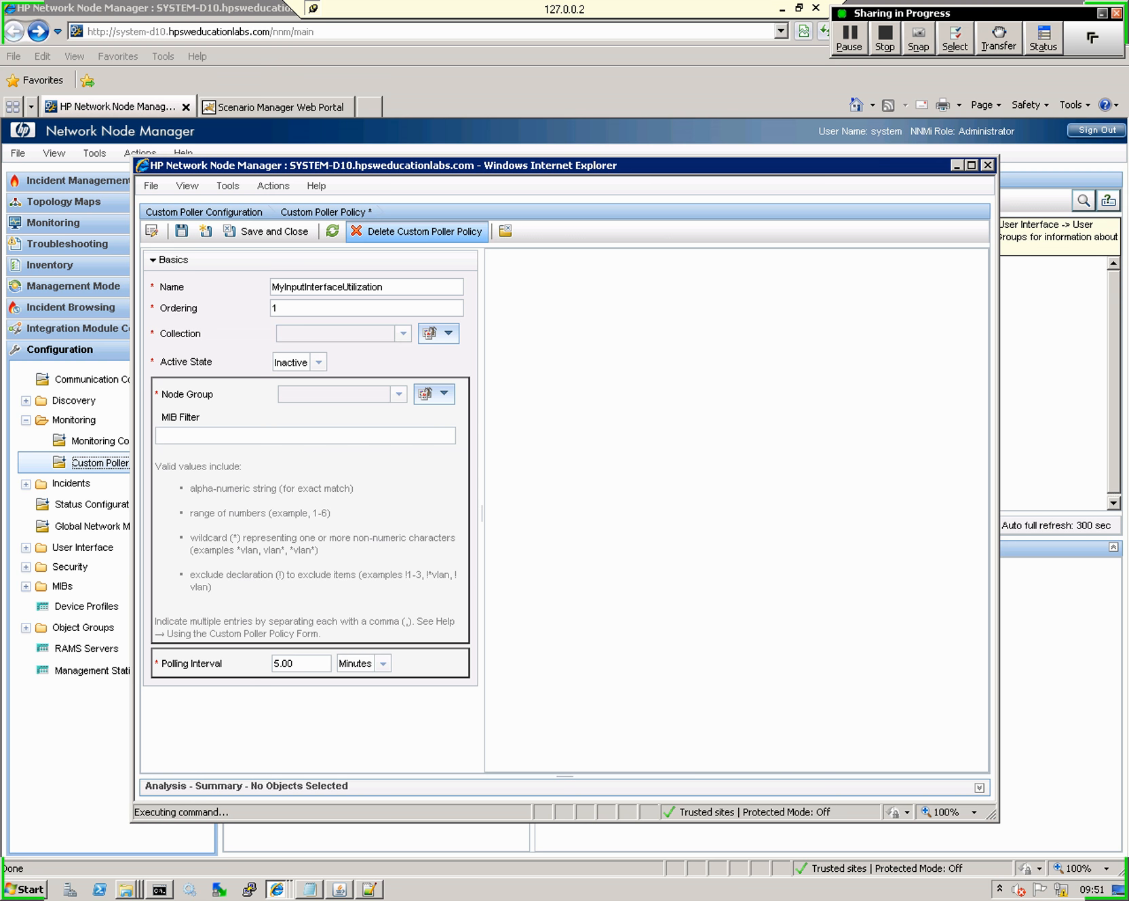
key(Return)
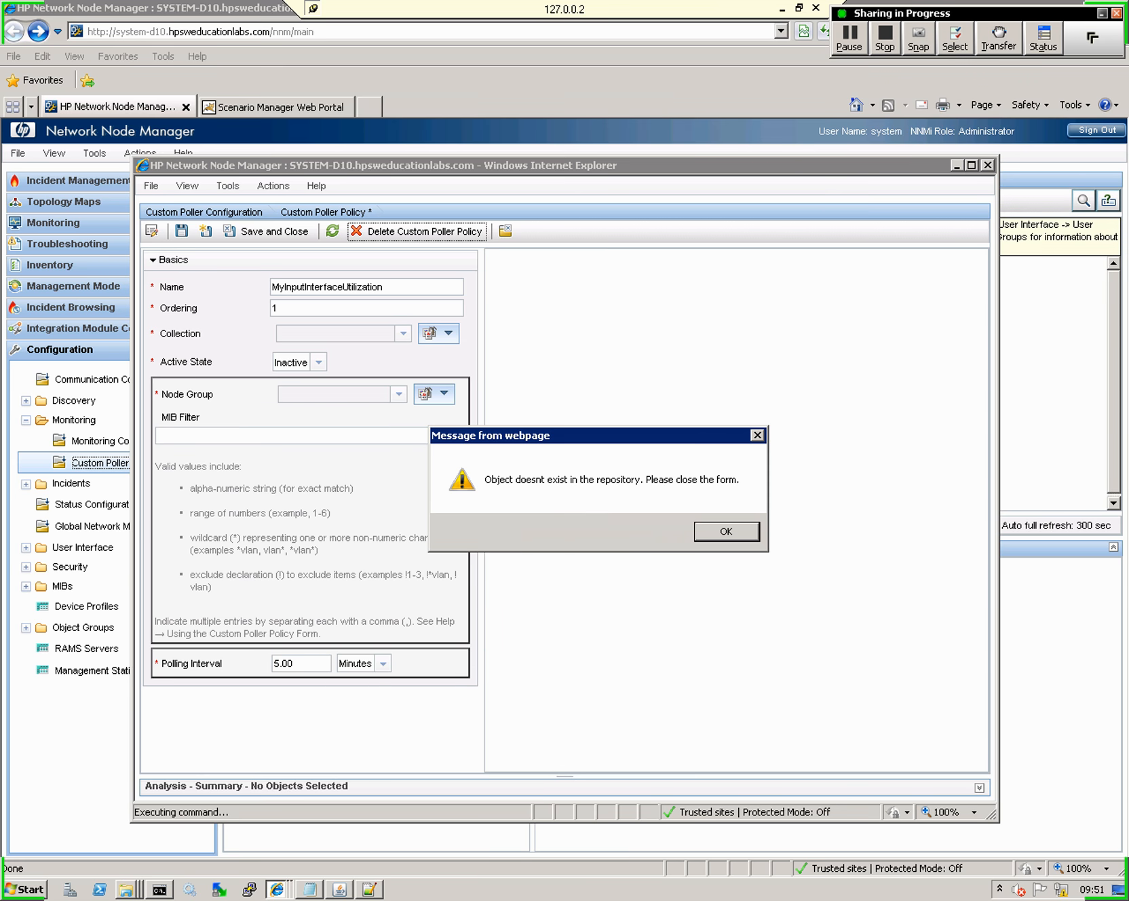
key(Return)
click(506, 231)
key(Return)
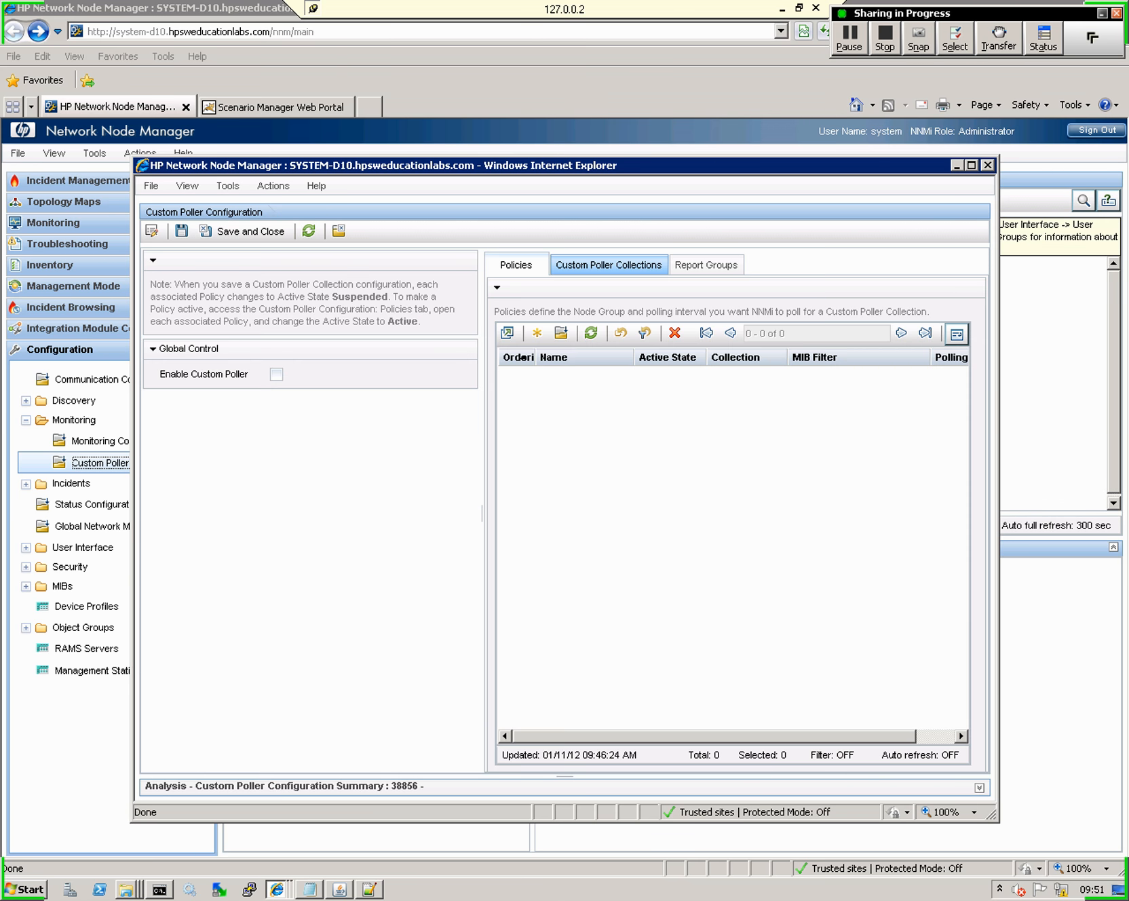
Create a new Custom Poller Collection named MyInputUtilization
click(609, 265)
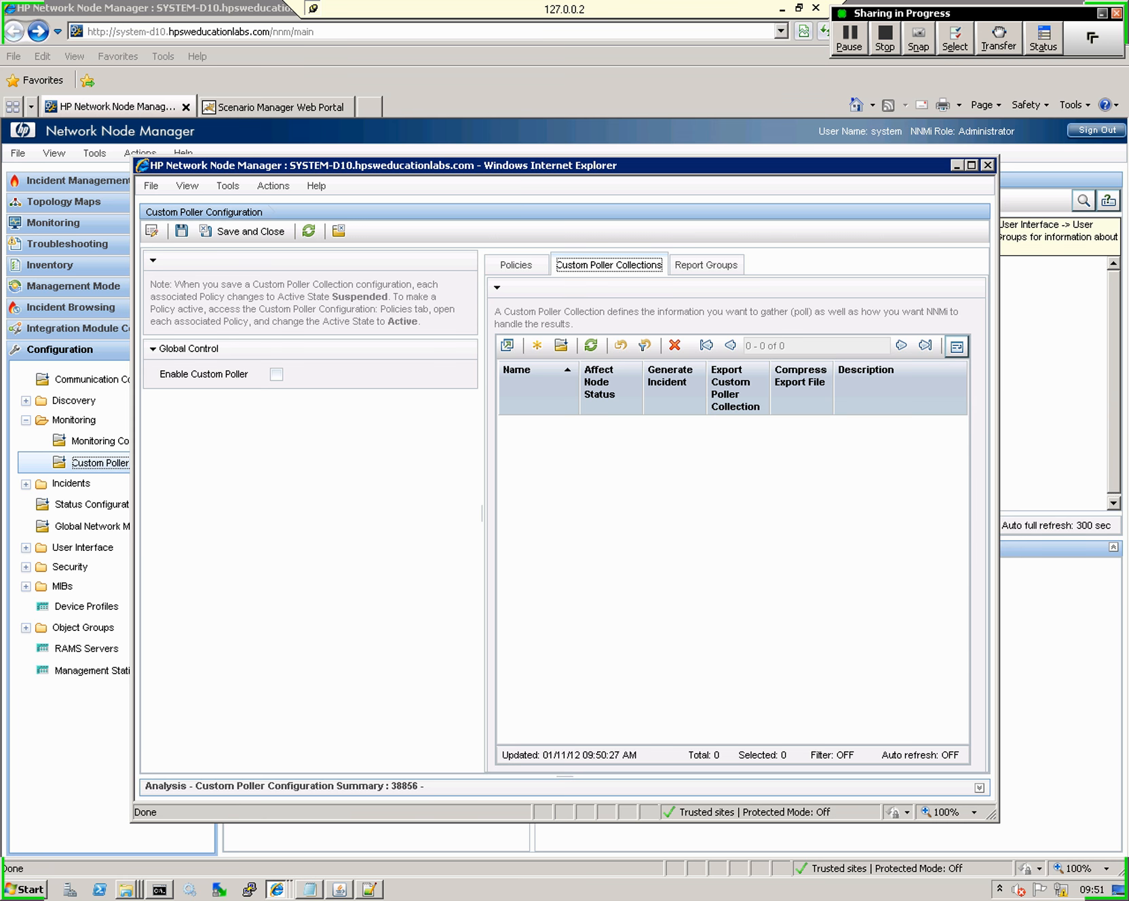
click(537, 346)
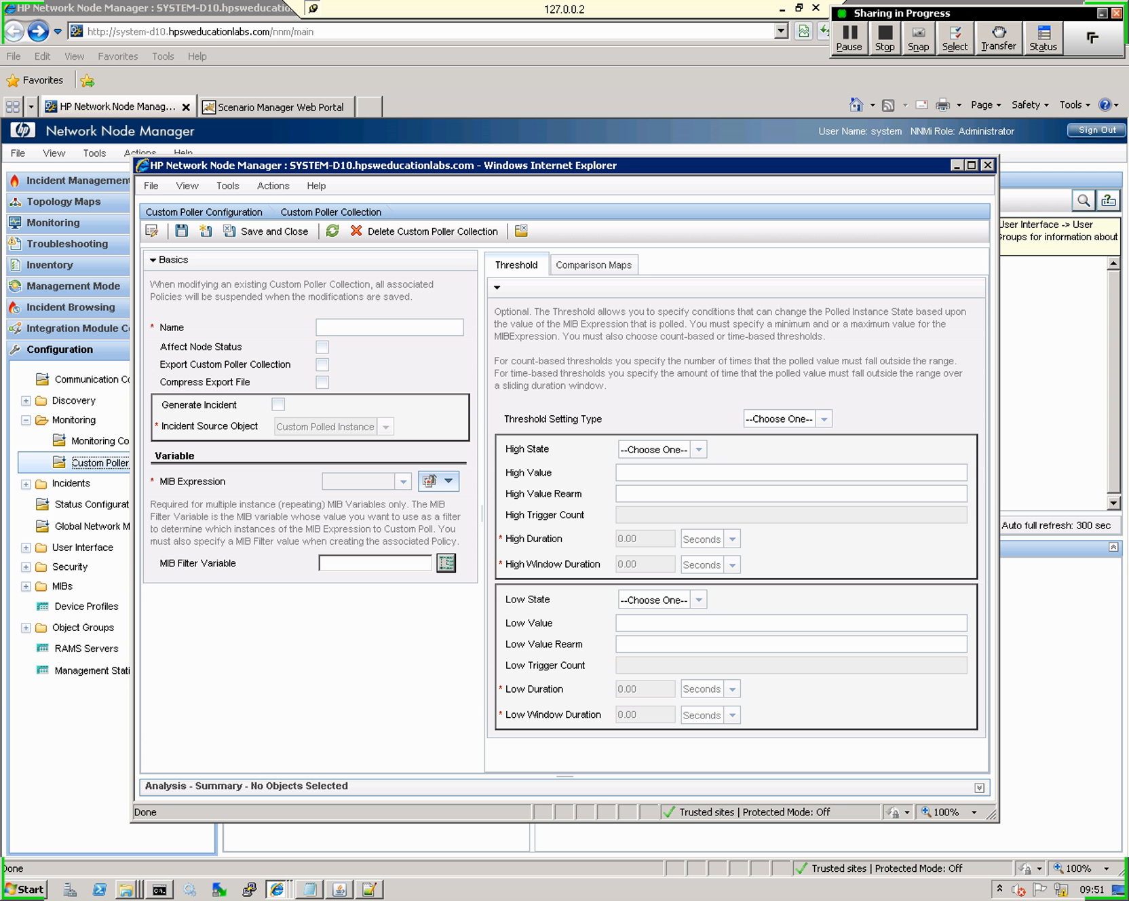
click(389, 327)
text(MyInputUtili)
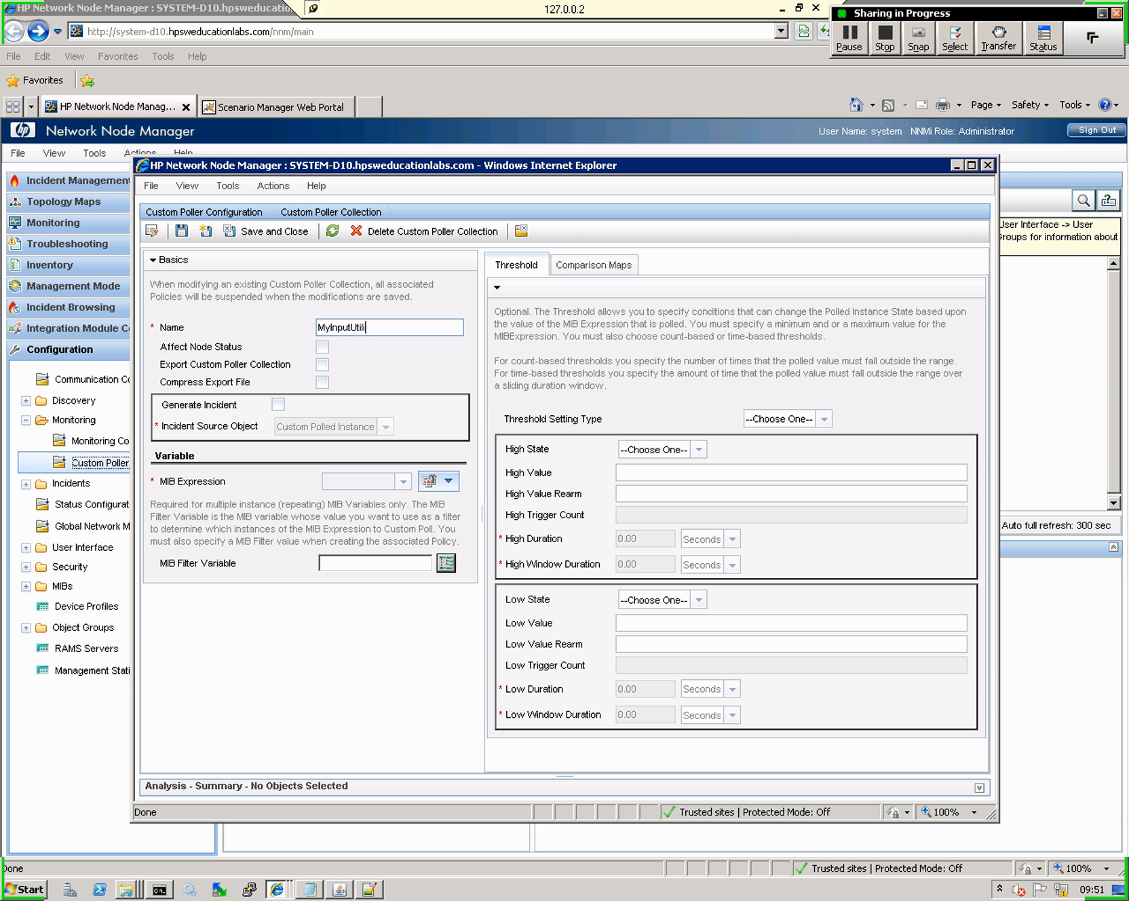
text(zation)
Enable Affect Node Status and Generate Incident for the collection, keeping Custom Polled Instance as the incident source object
click(322, 347)
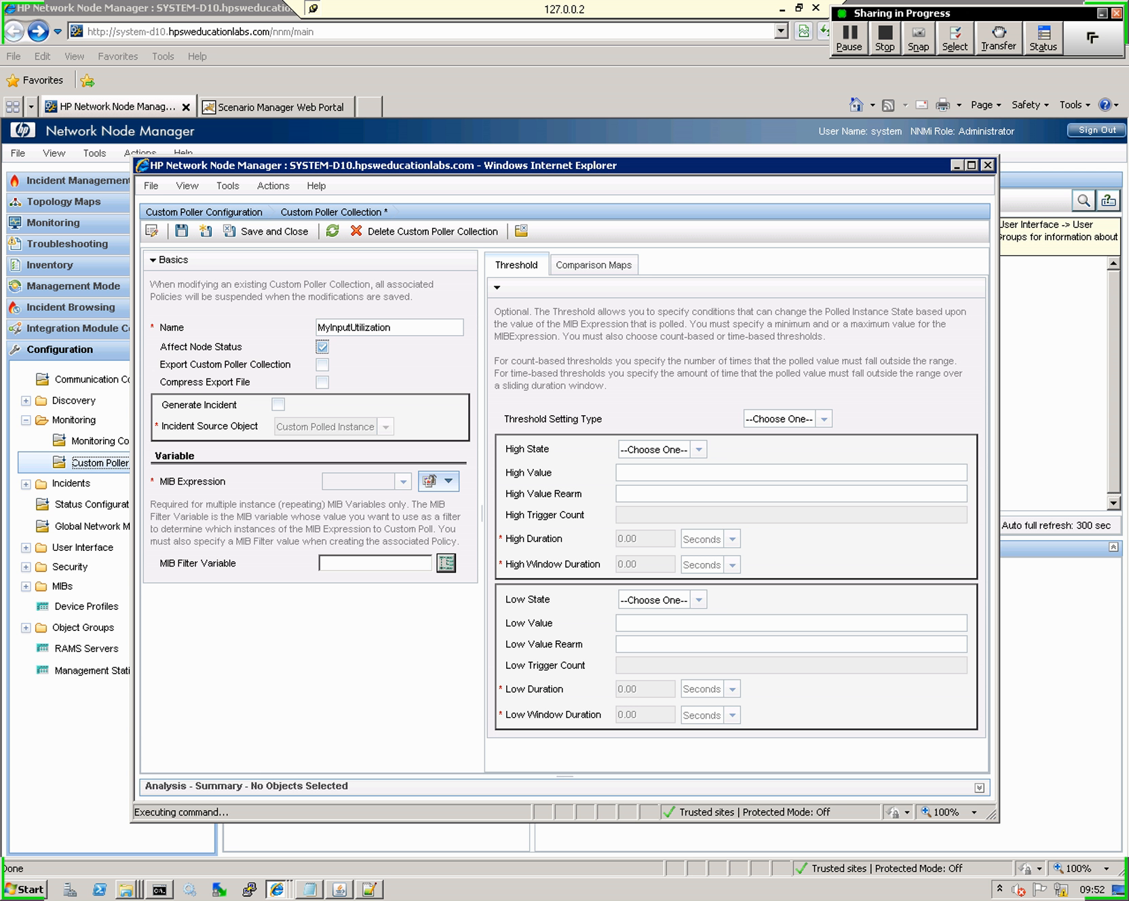
click(278, 404)
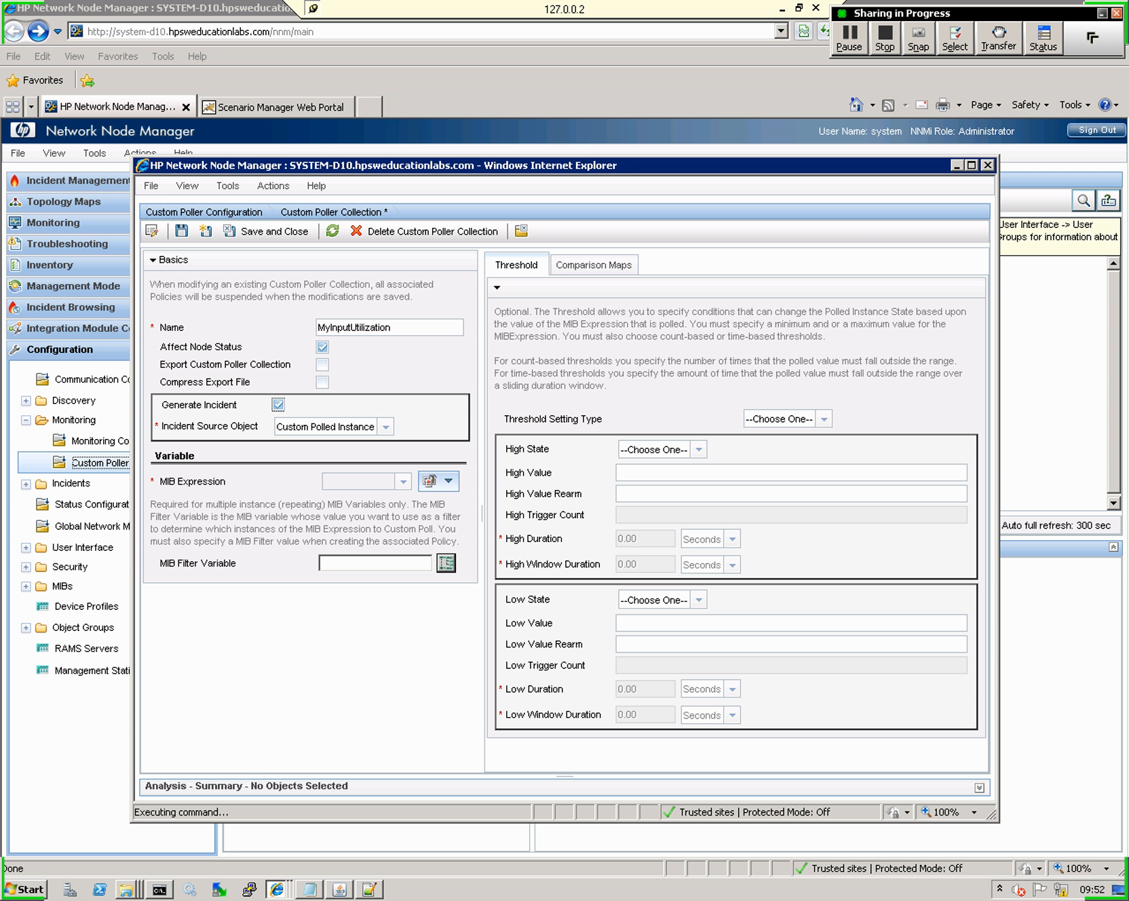
click(385, 427)
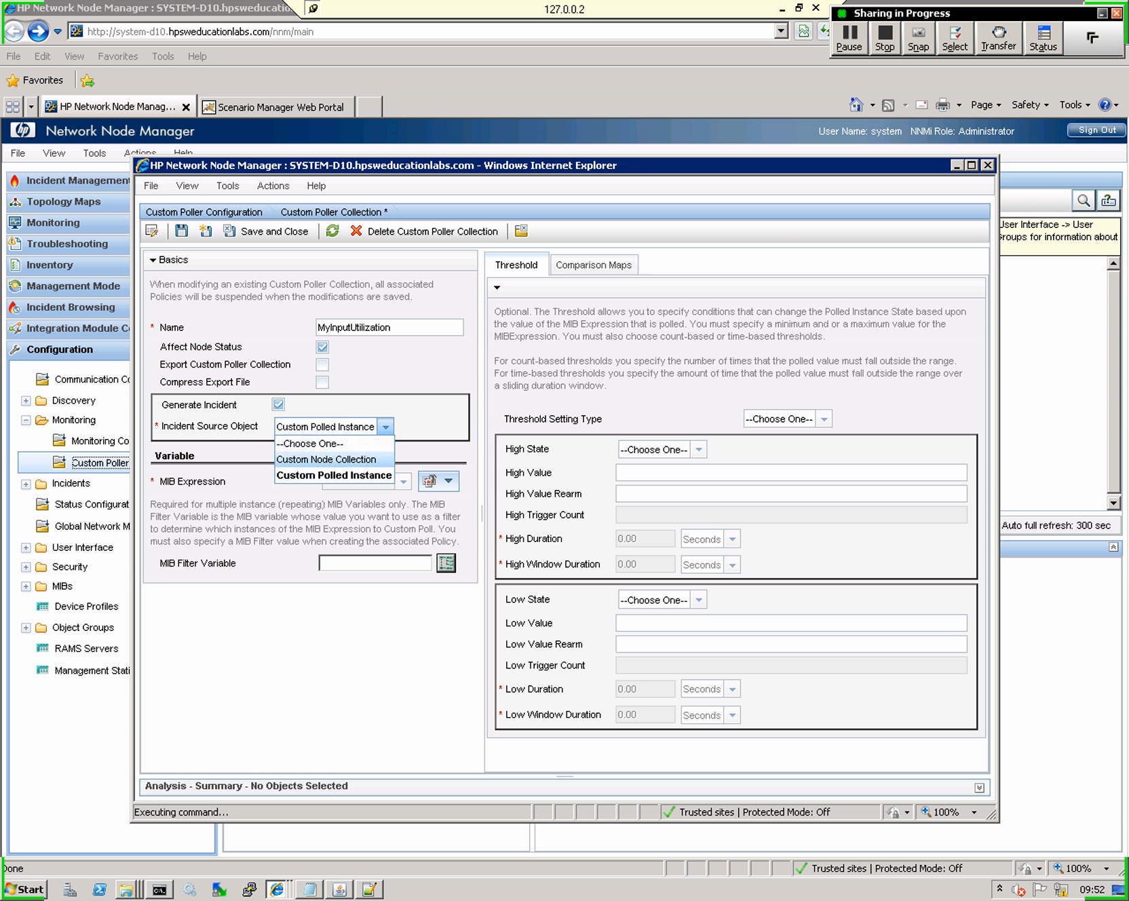
key(Return)
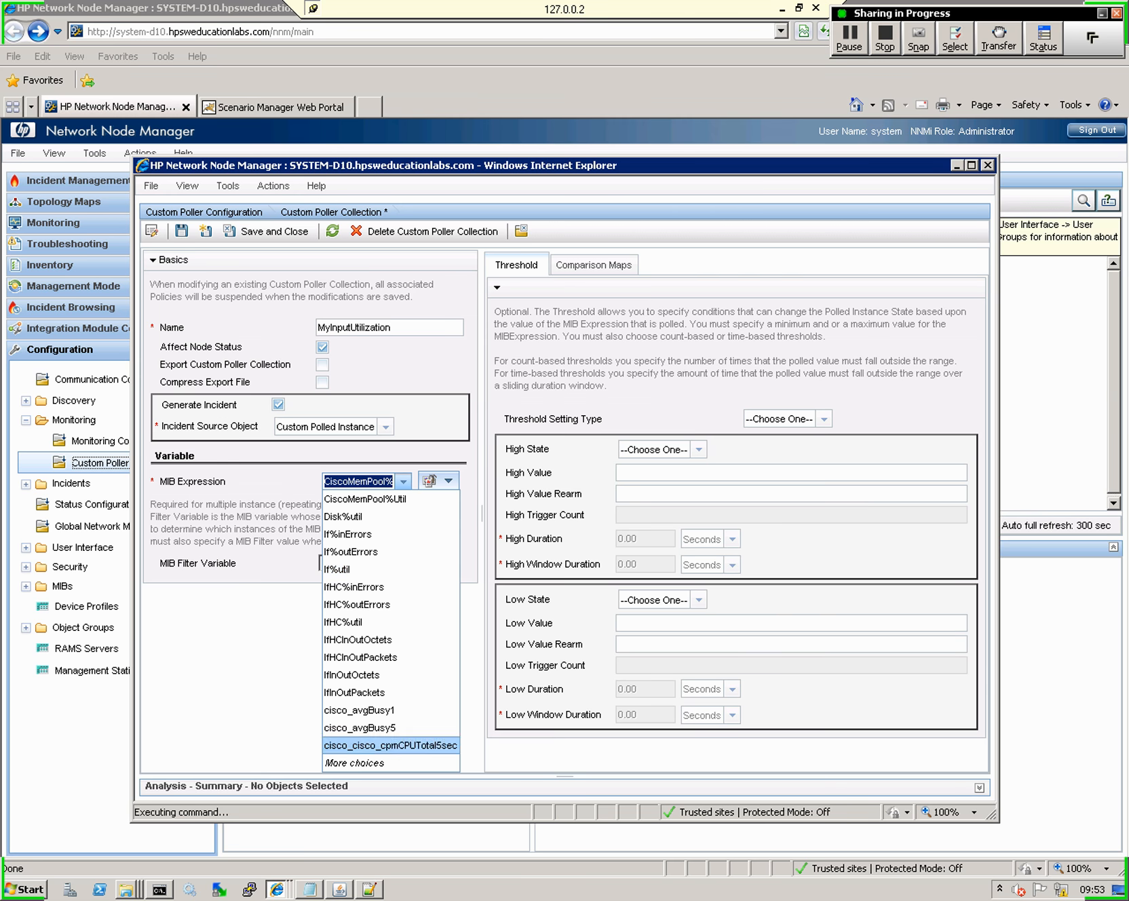
Find the If%util expression among the available MIB expressions and assign it as the collection's MIB Expression
click(354, 763)
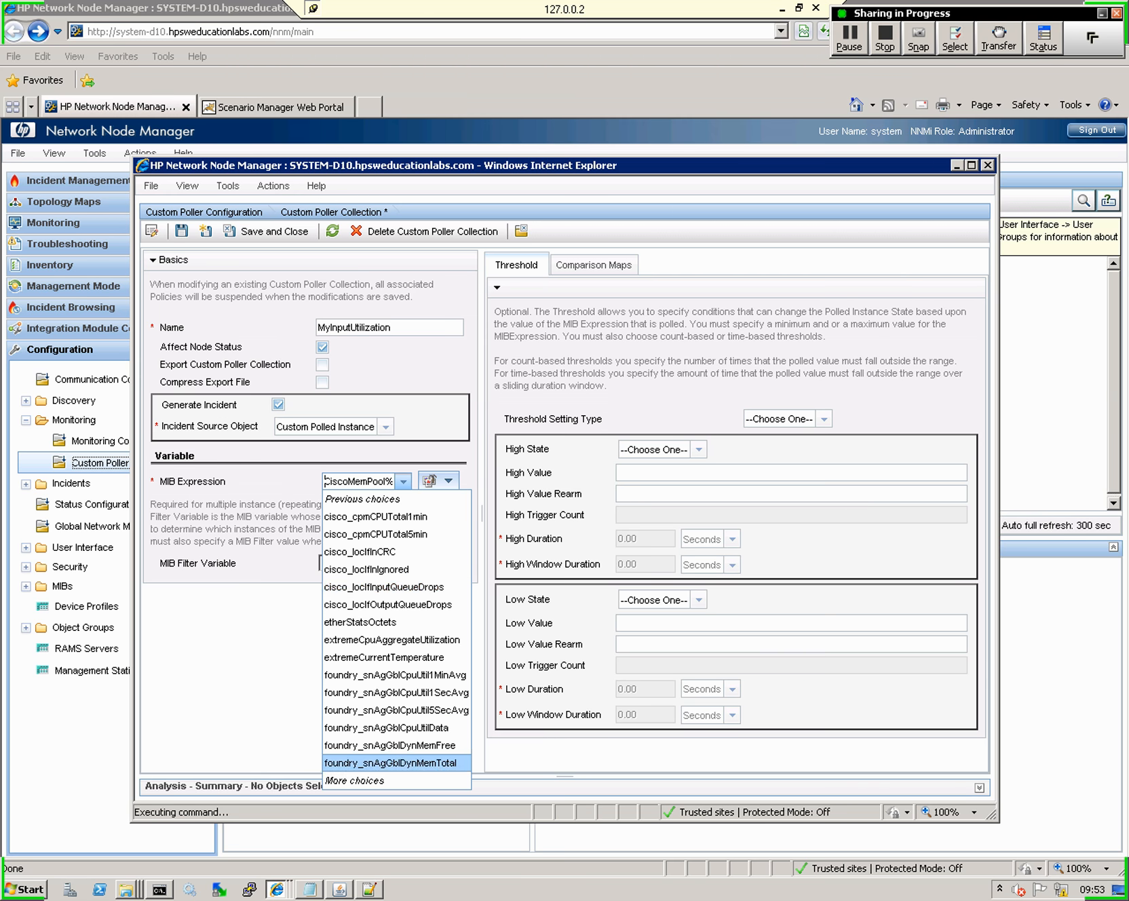
click(448, 481)
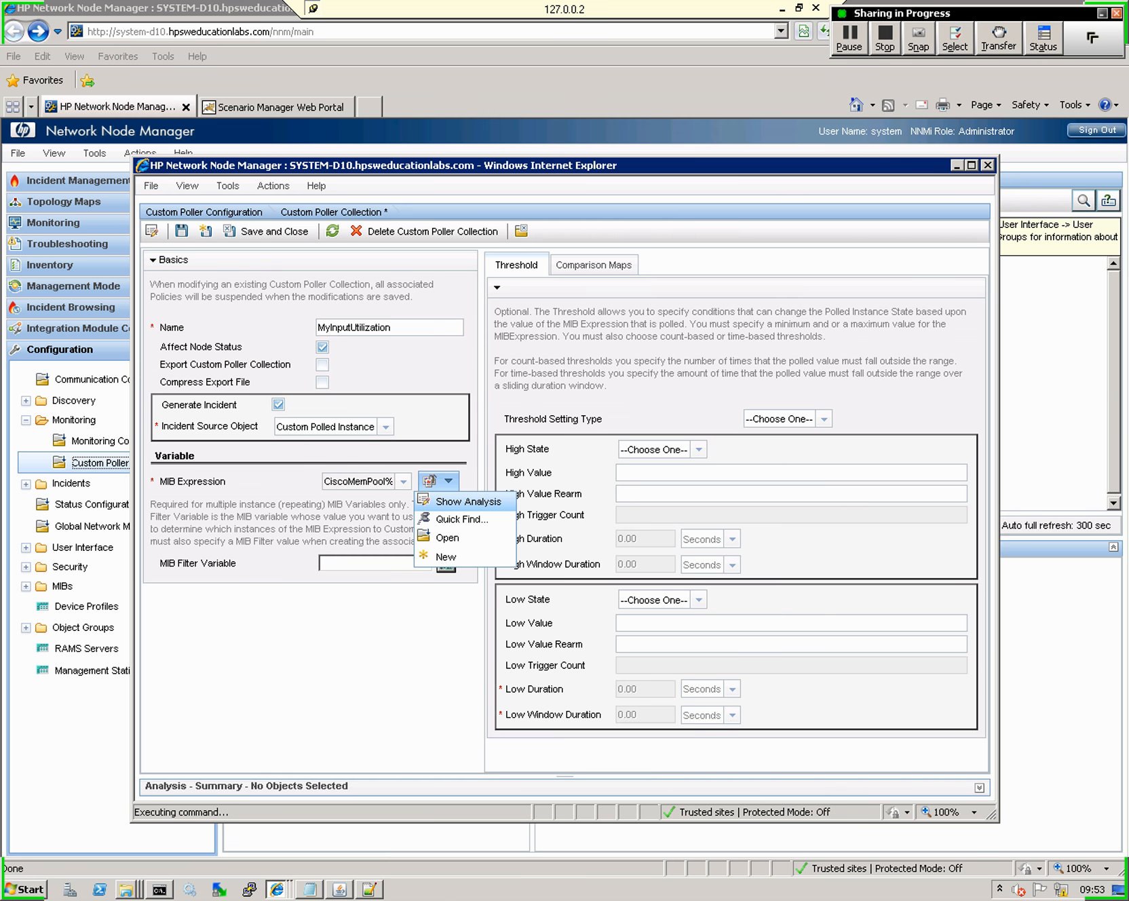
click(462, 519)
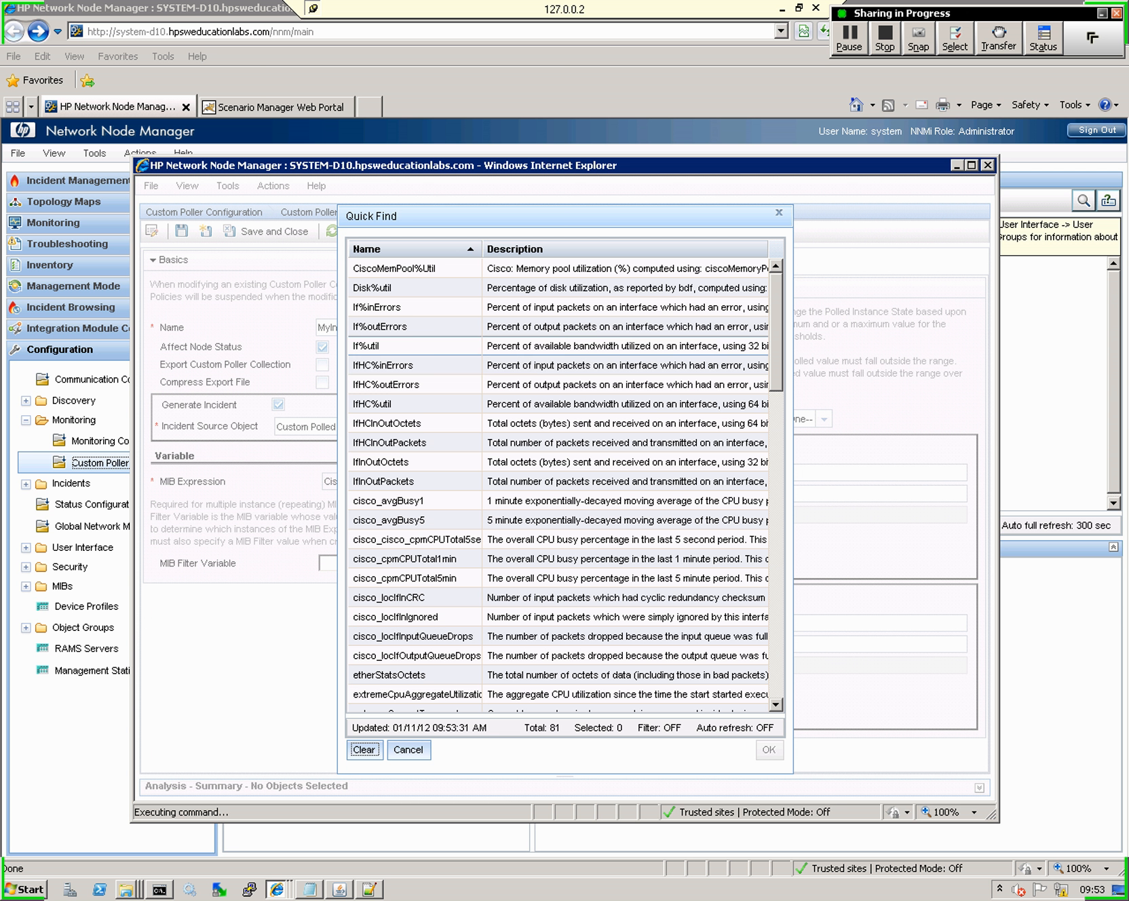
click(367, 346)
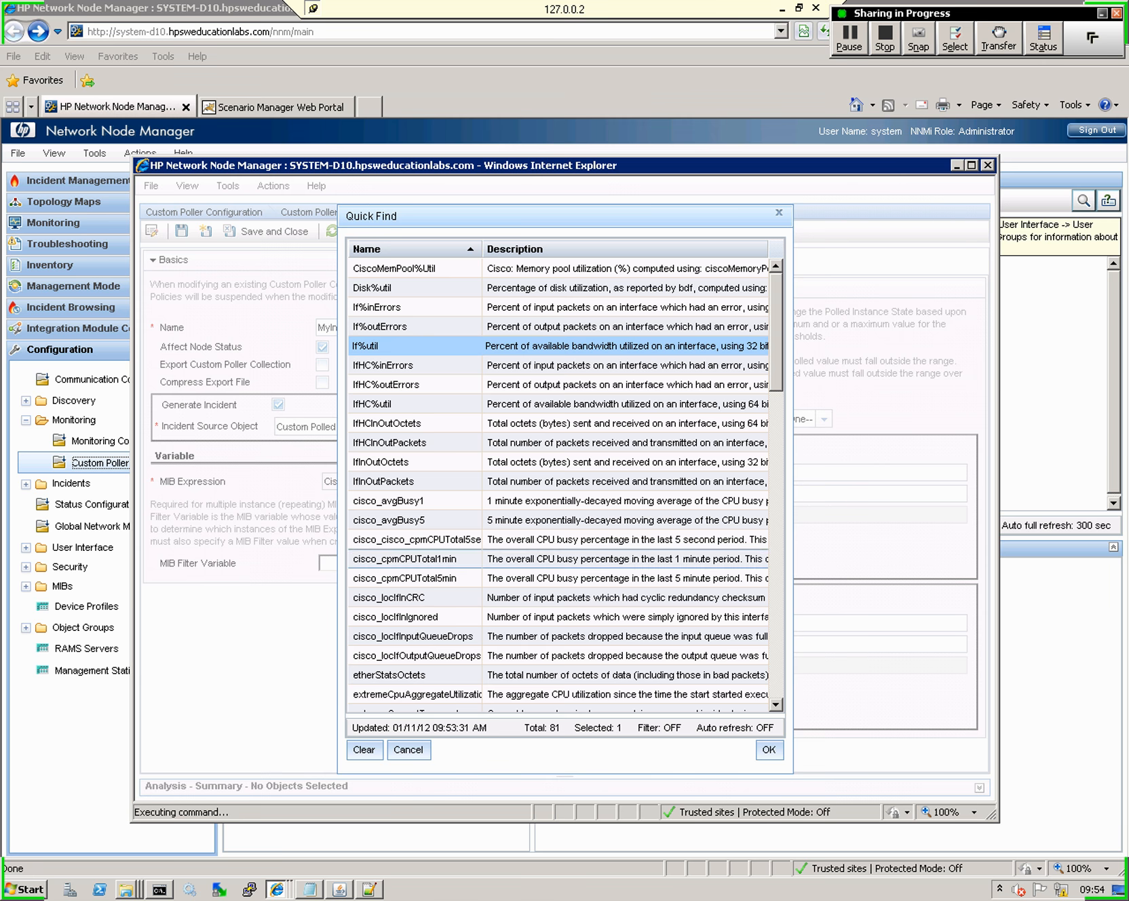
key(Return)
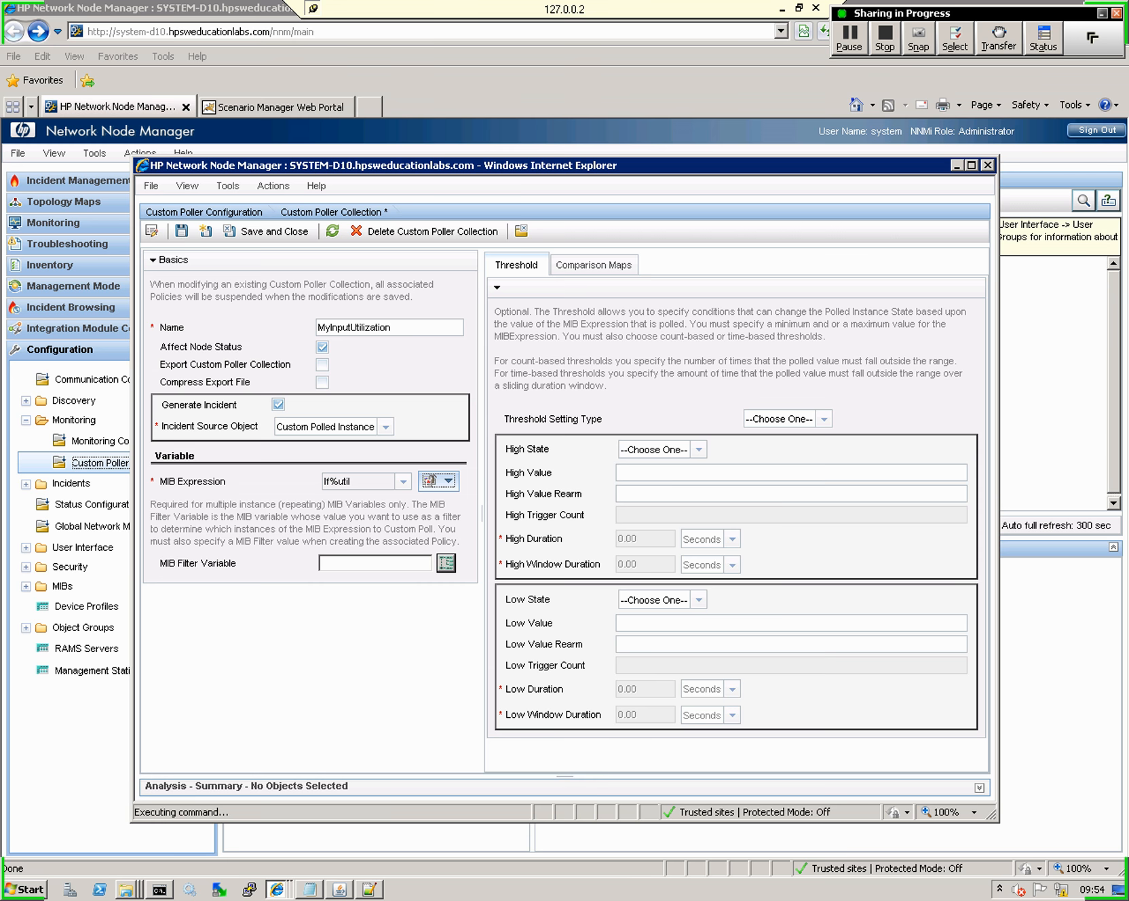
Set the MIB Filter Variable to ifDescr from mgmt > mib-2 > interfaces > ifTable > ifEntry in the MIB tree
click(446, 564)
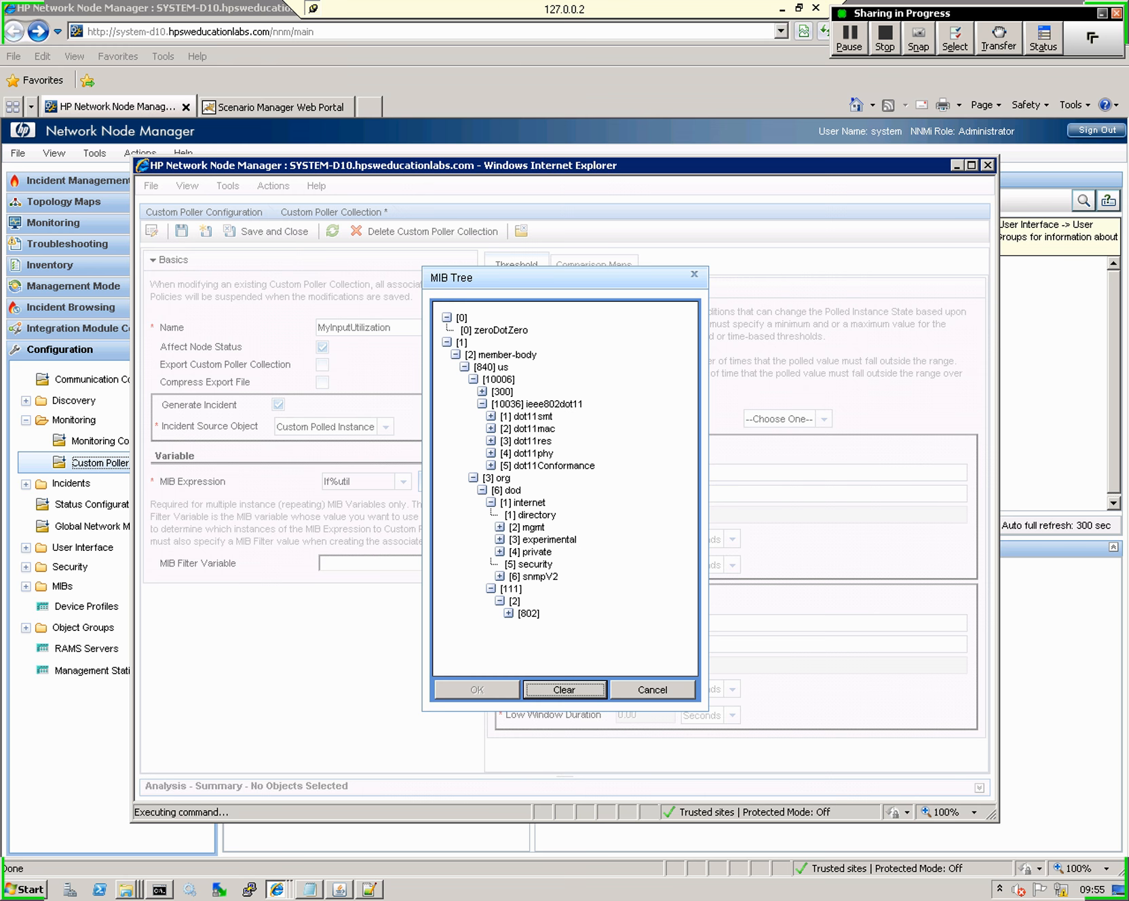
click(500, 528)
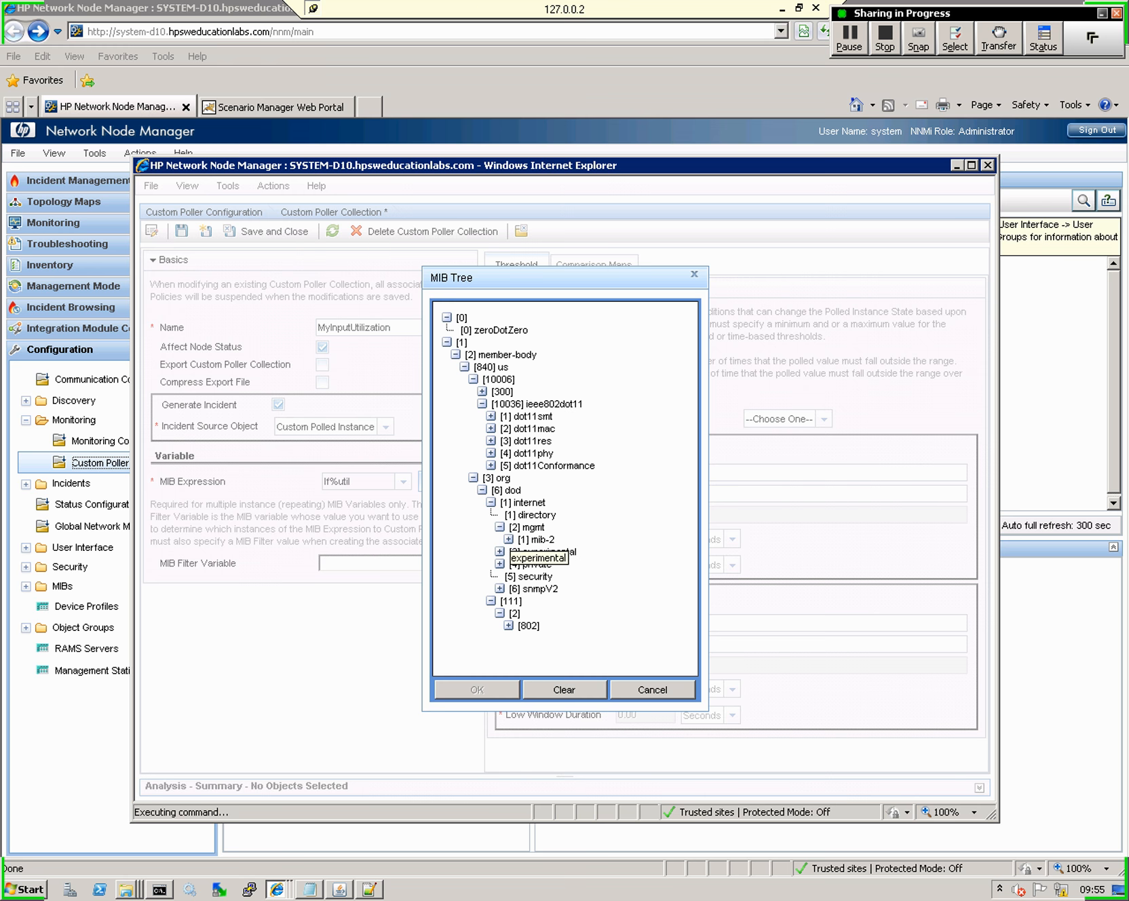
click(509, 539)
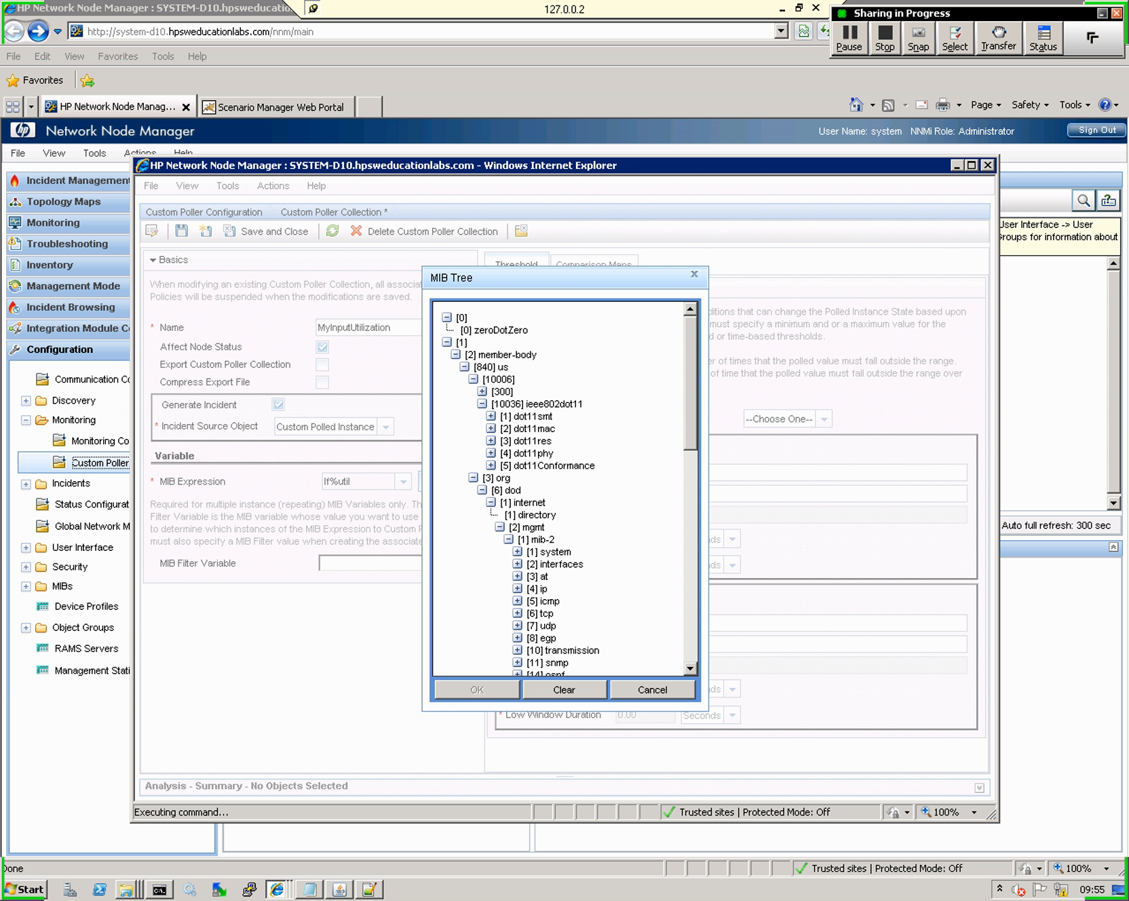
click(517, 564)
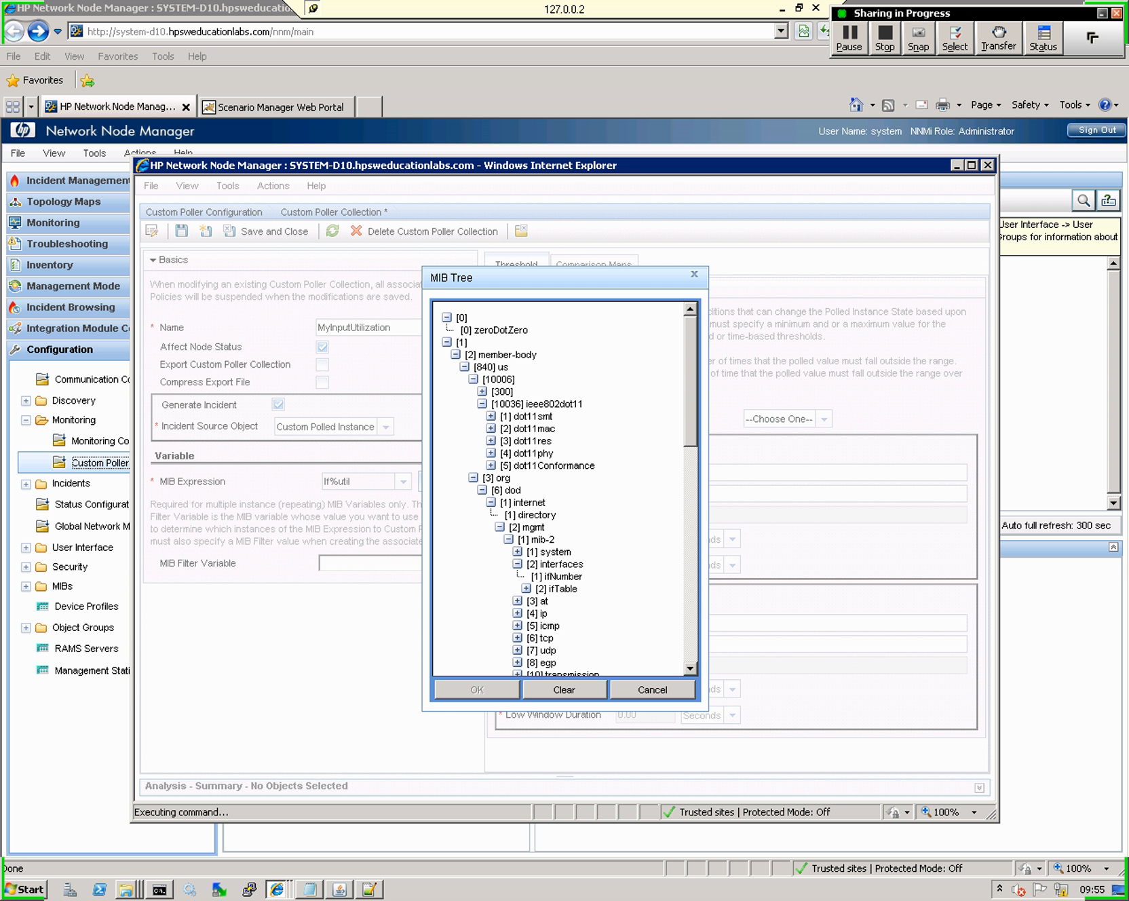
click(526, 589)
click(535, 601)
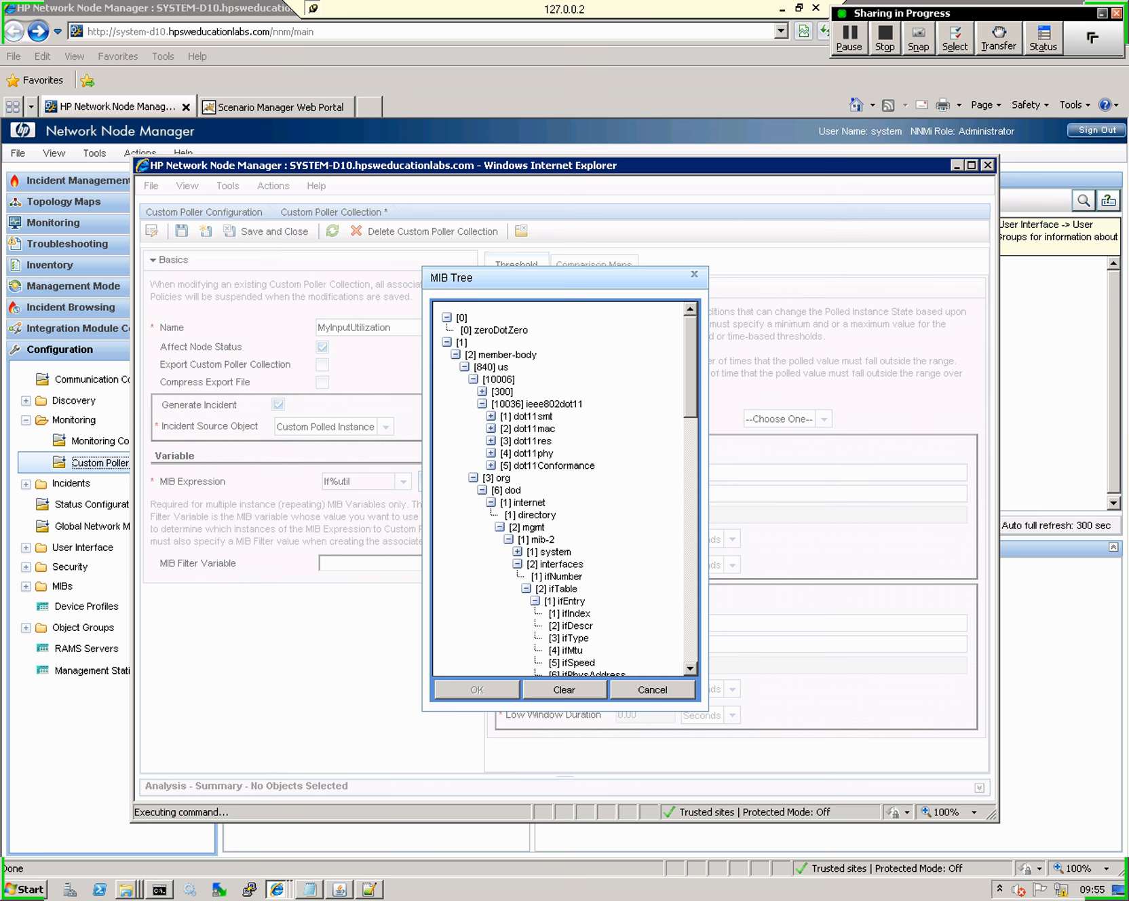
click(575, 626)
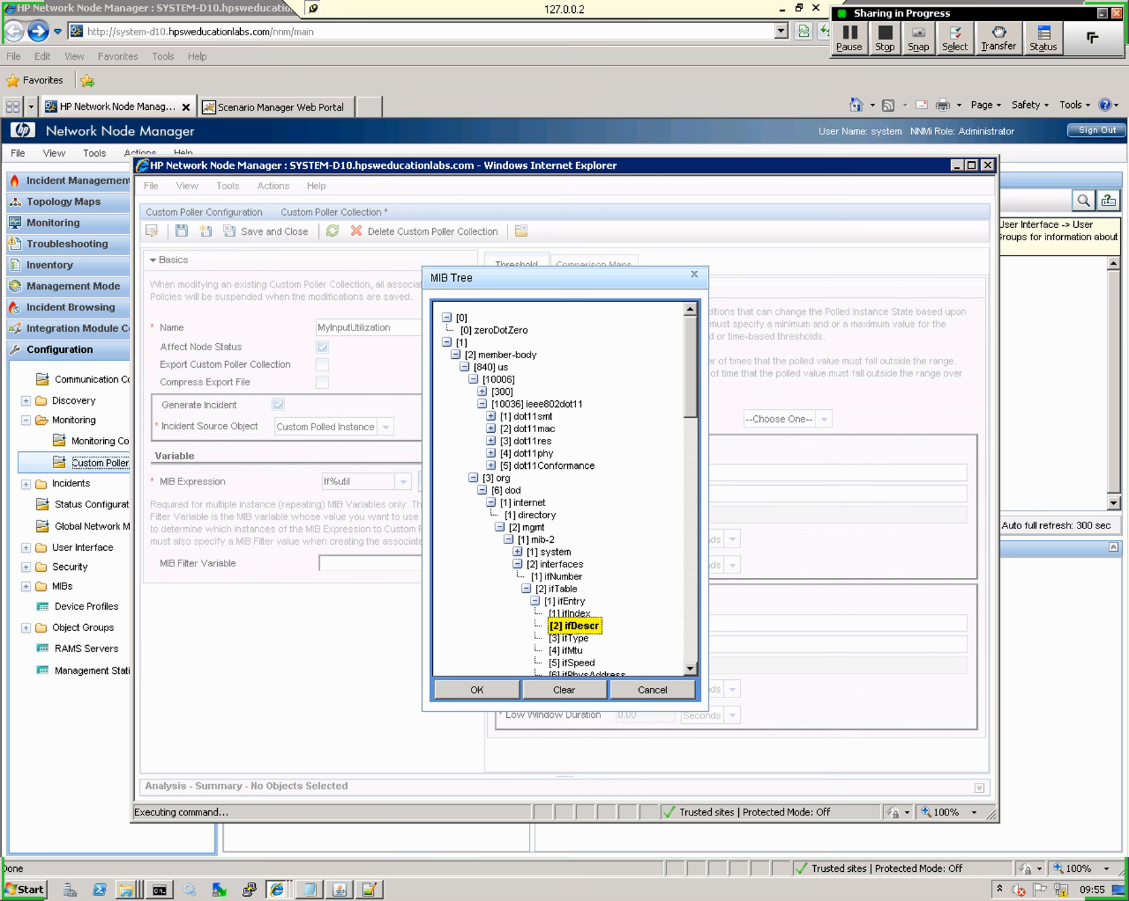
key(Return)
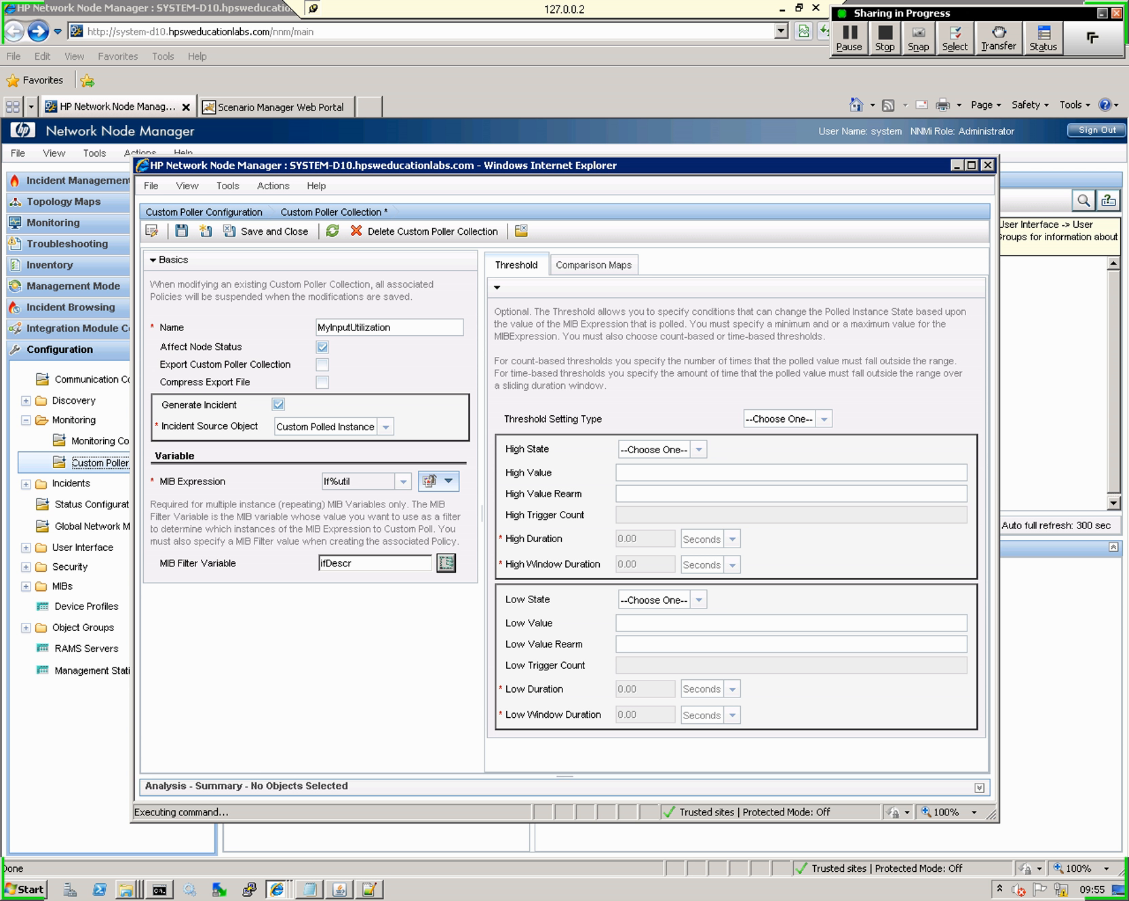
Configure a Count threshold with high state Major, high value 80 and high value rearm 50
click(824, 419)
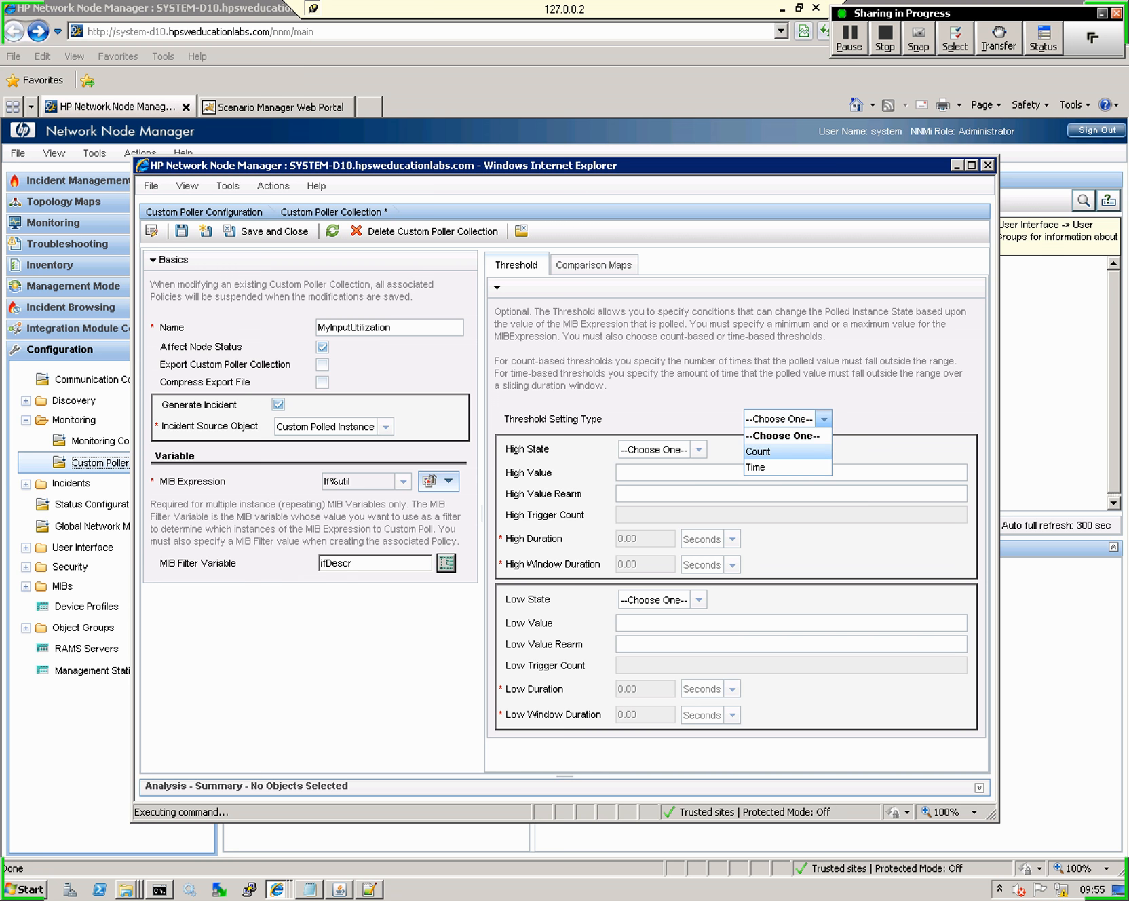
click(758, 451)
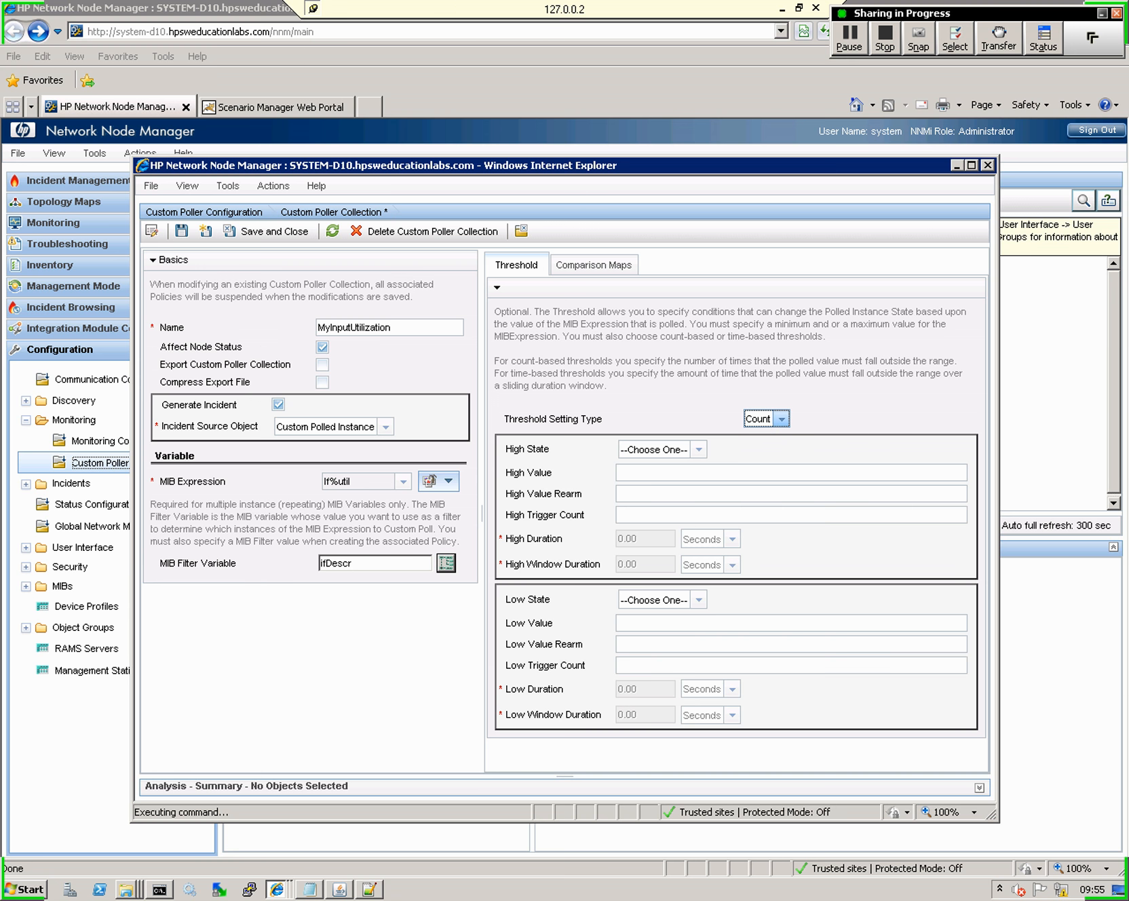
click(699, 450)
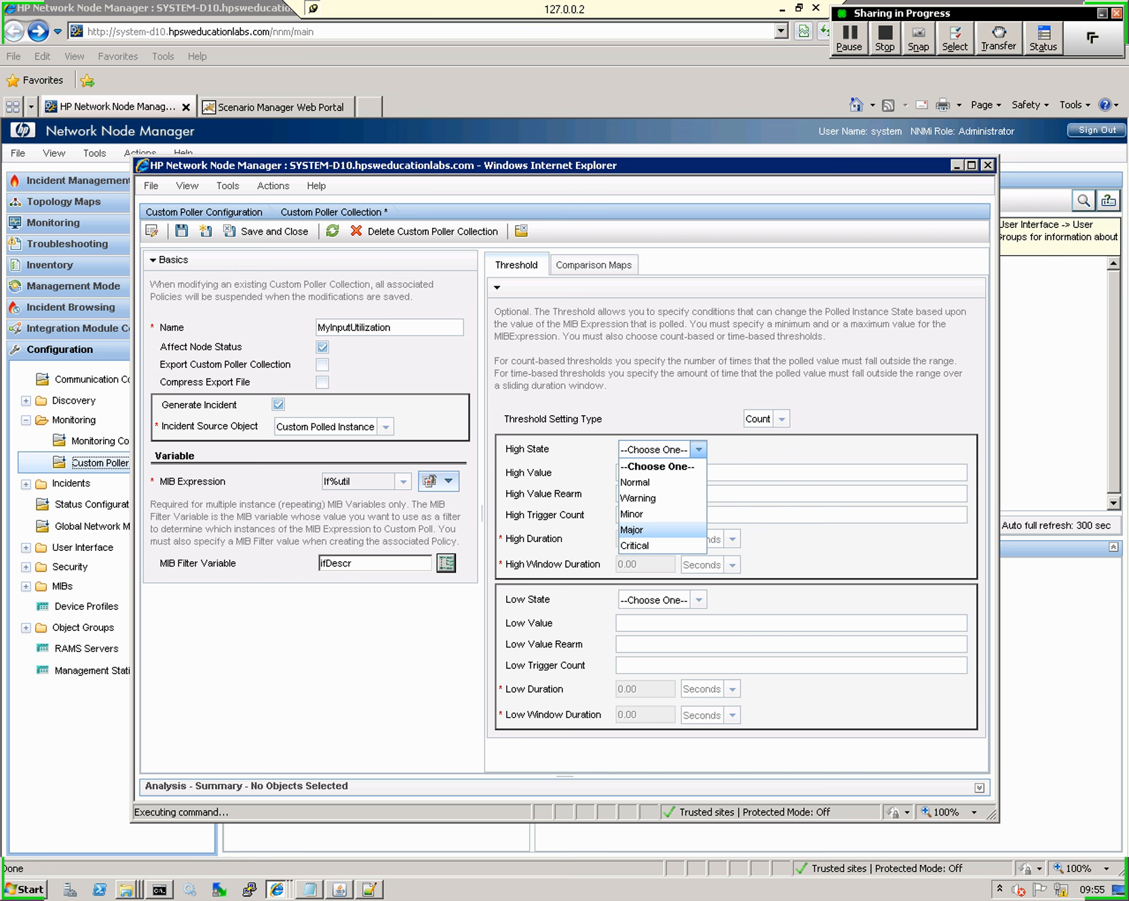
click(633, 530)
click(638, 473)
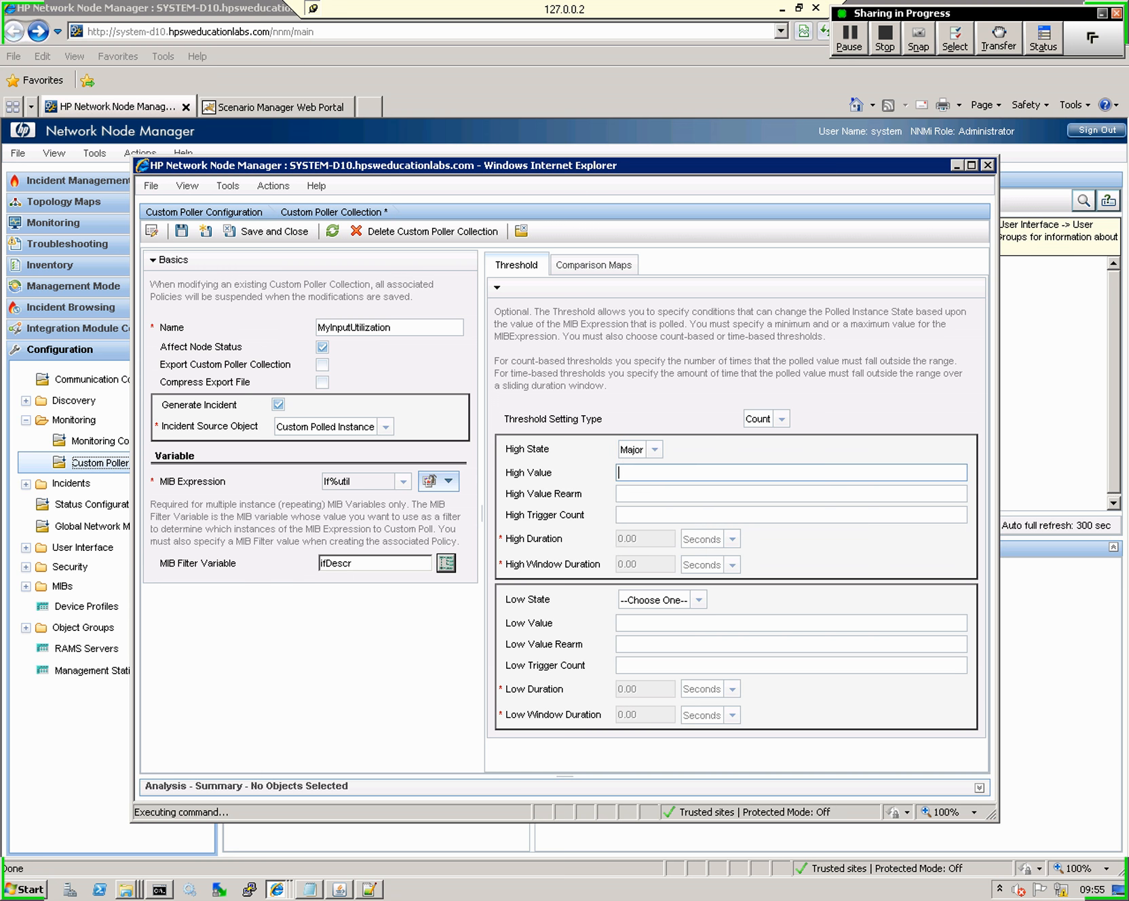
text(80)
key(Tab)
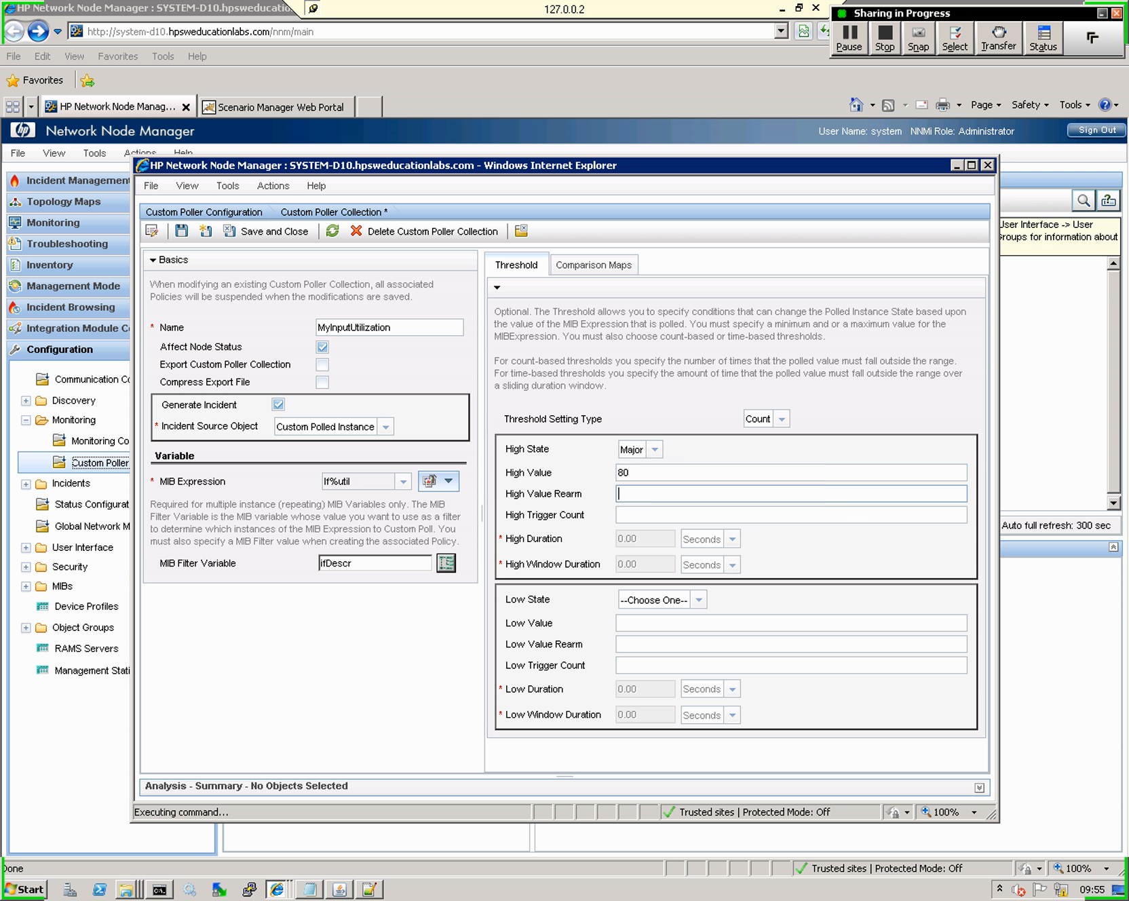
text(50)
click(594, 265)
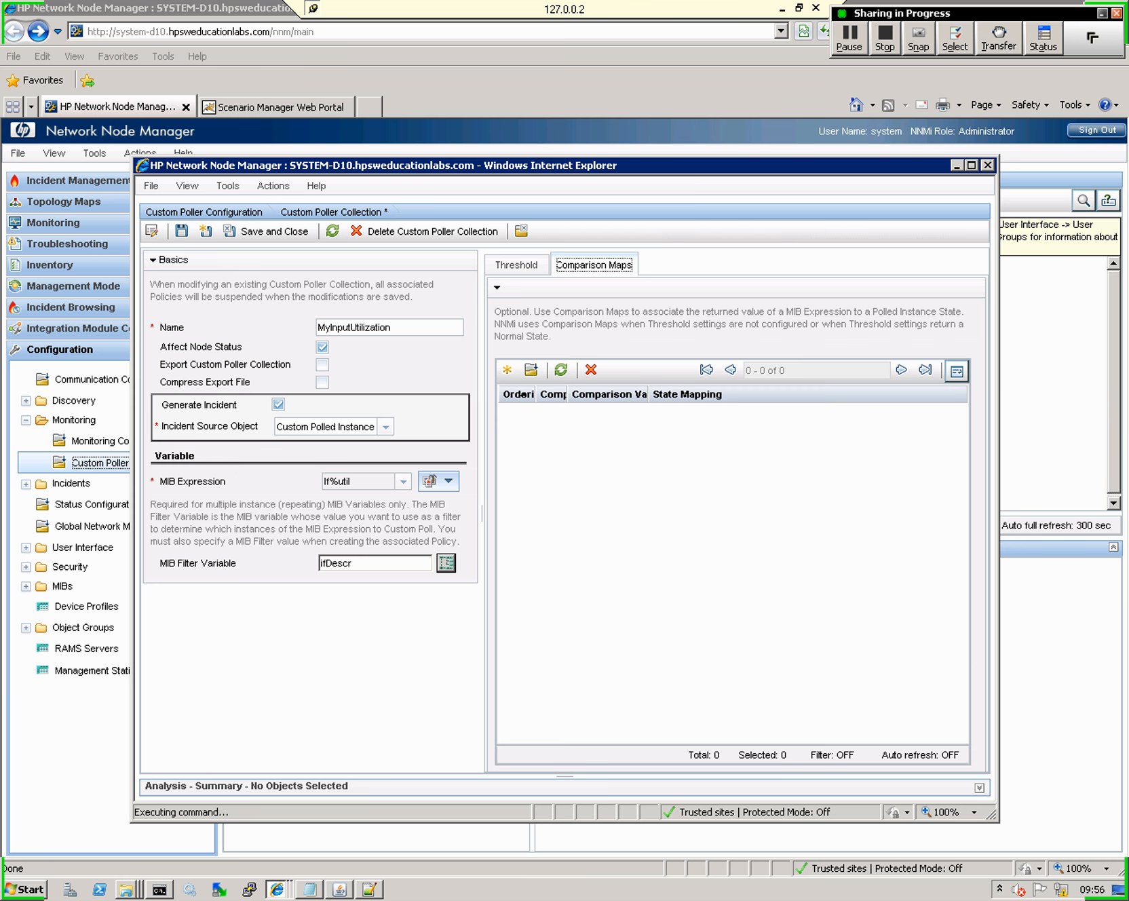
click(507, 370)
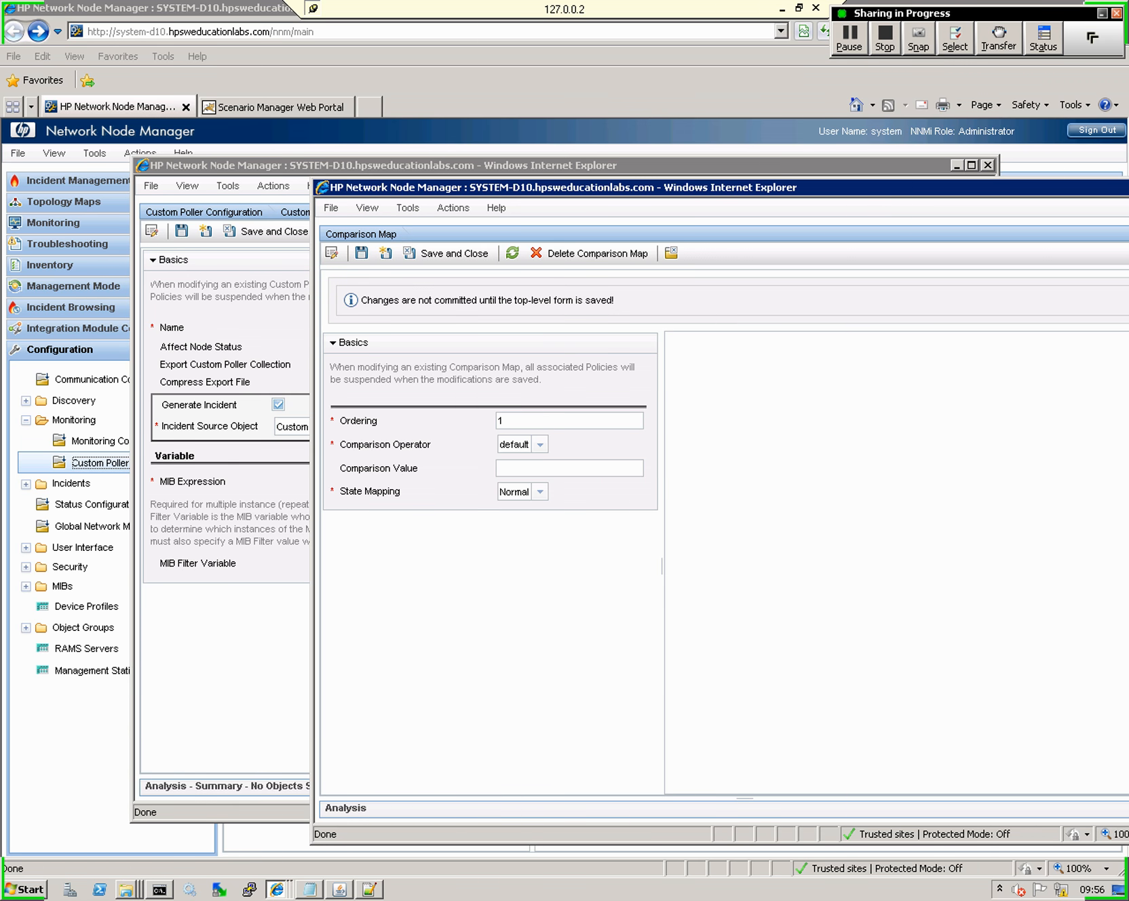
click(540, 445)
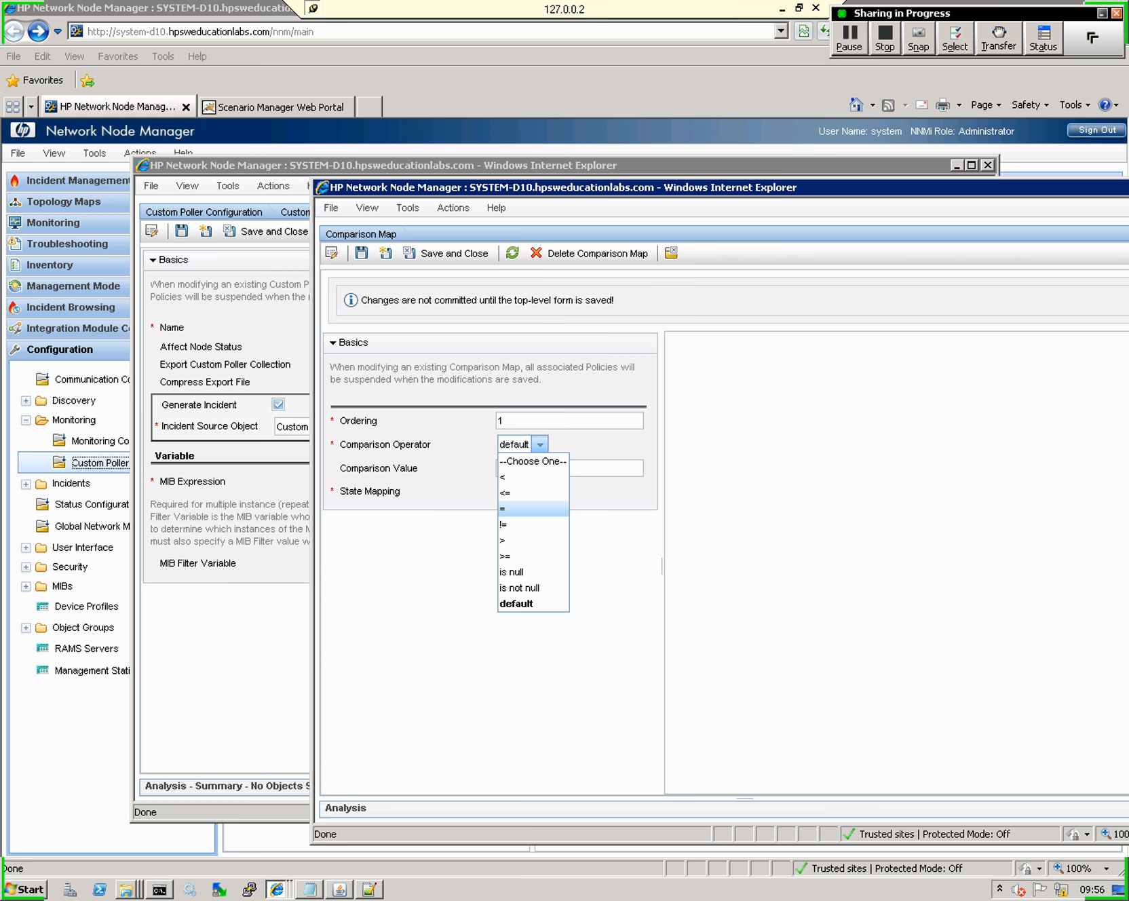
click(533, 509)
click(533, 468)
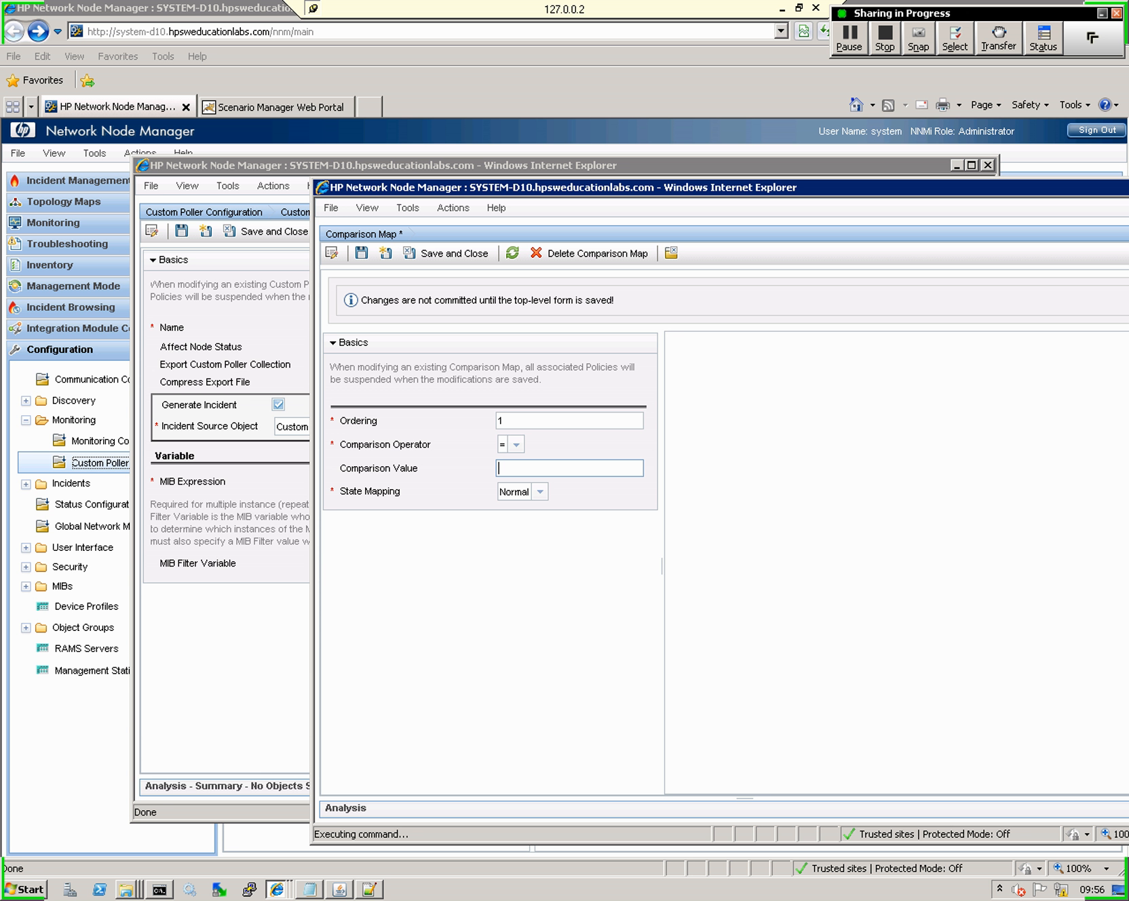
text(2)
click(541, 492)
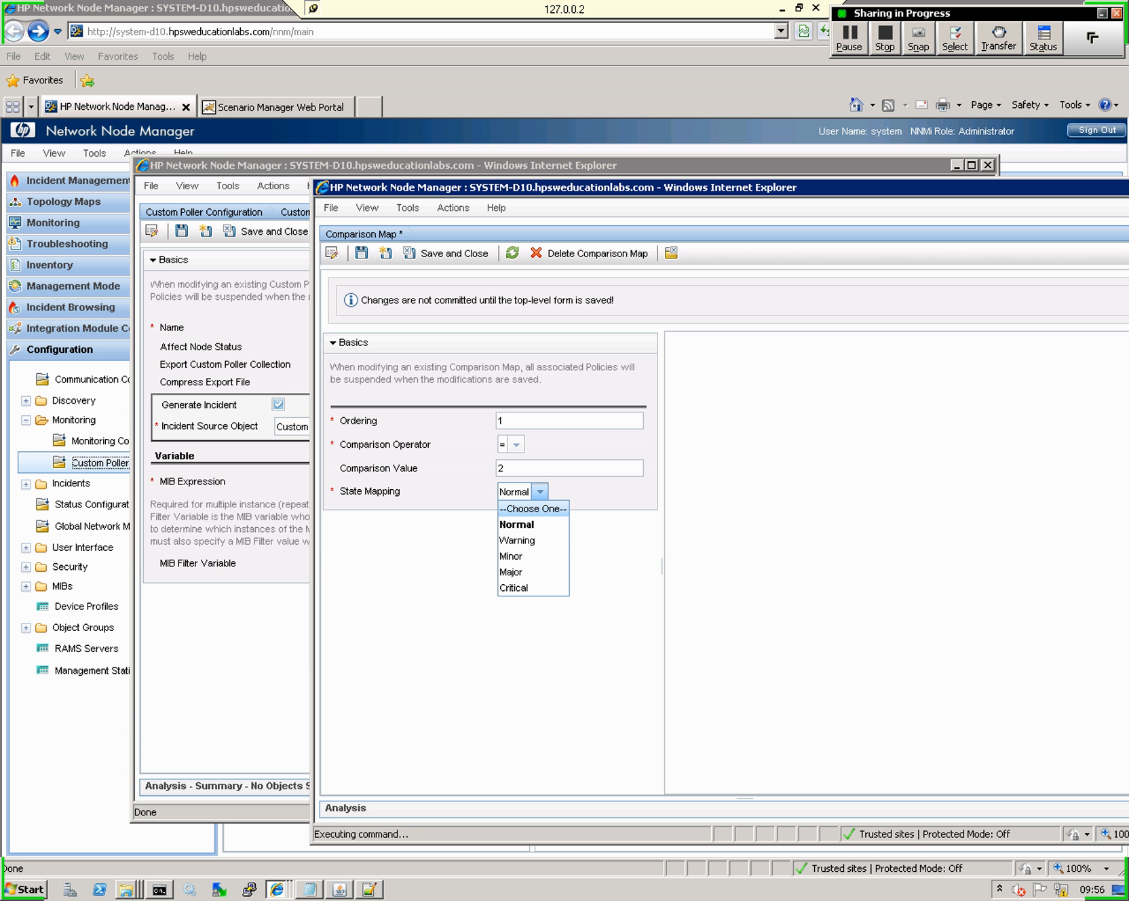
key(Escape)
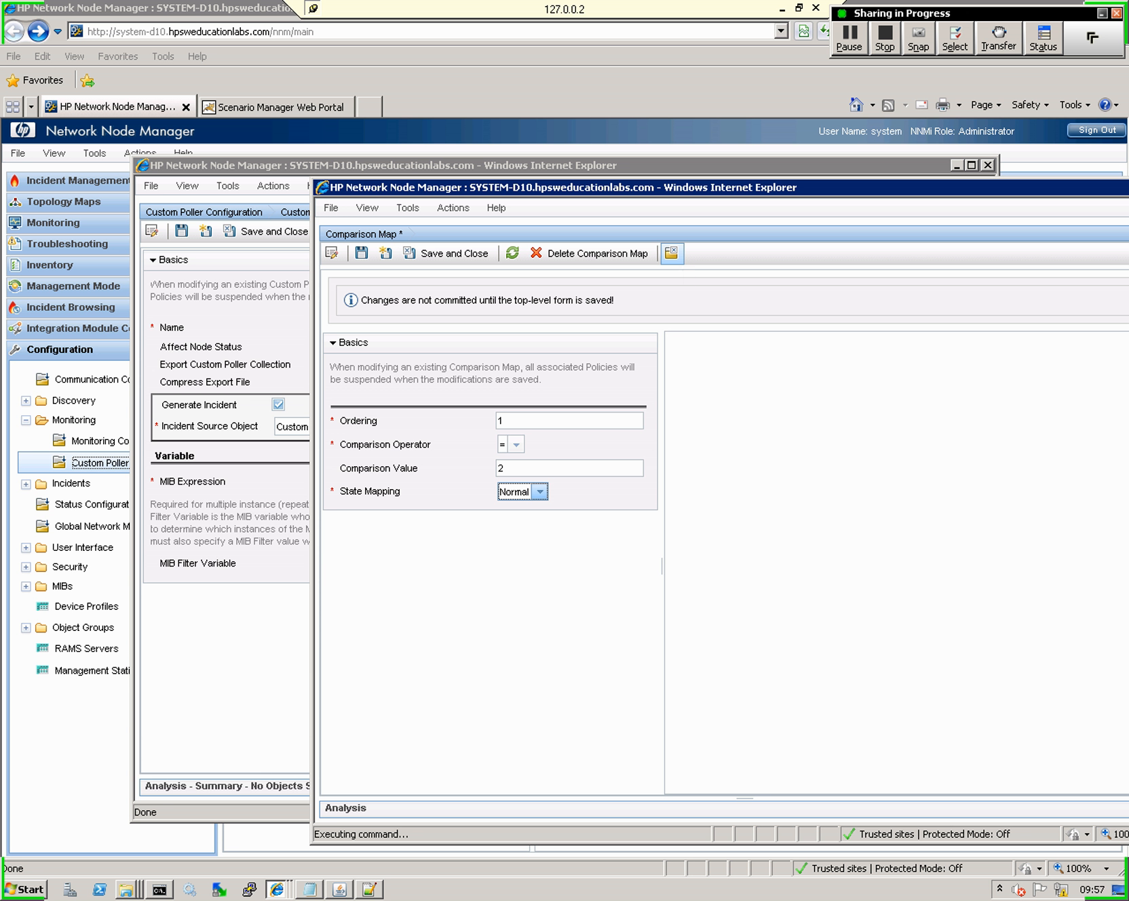
click(671, 253)
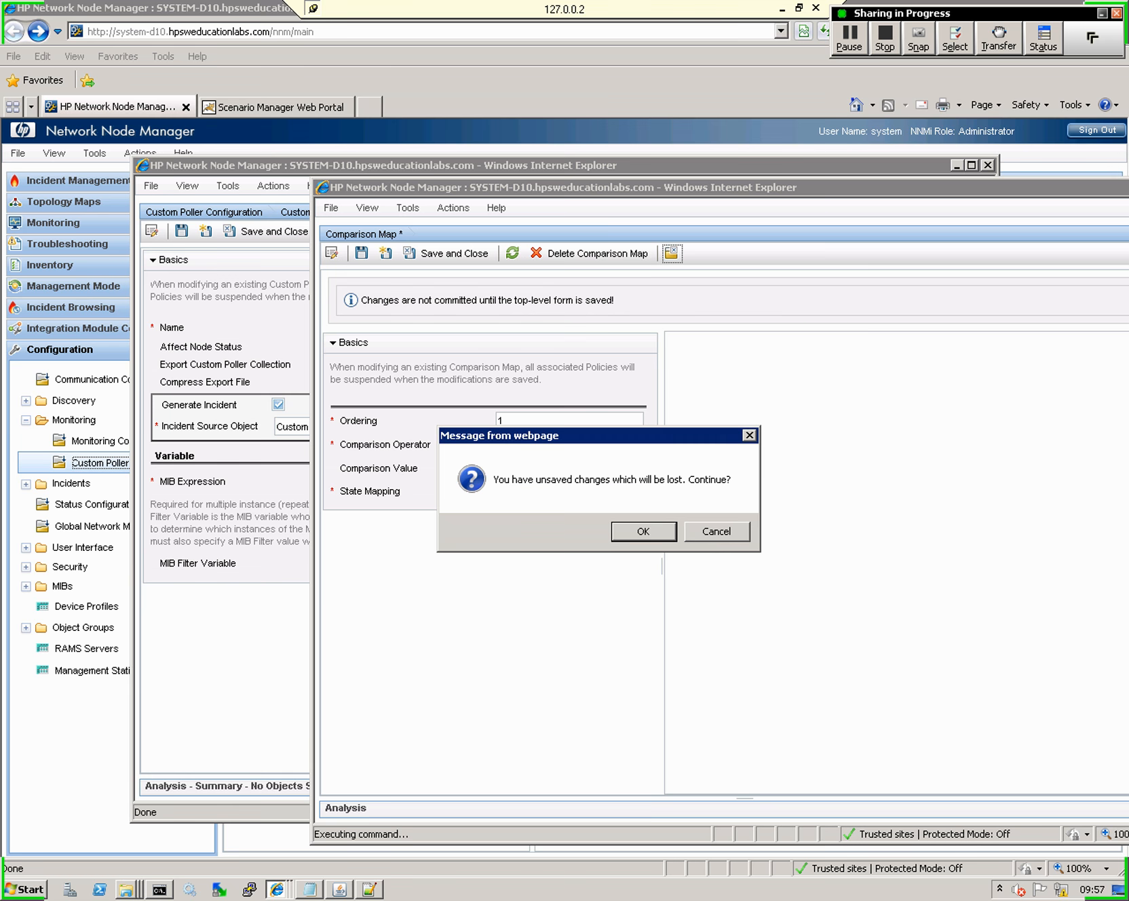
key(Return)
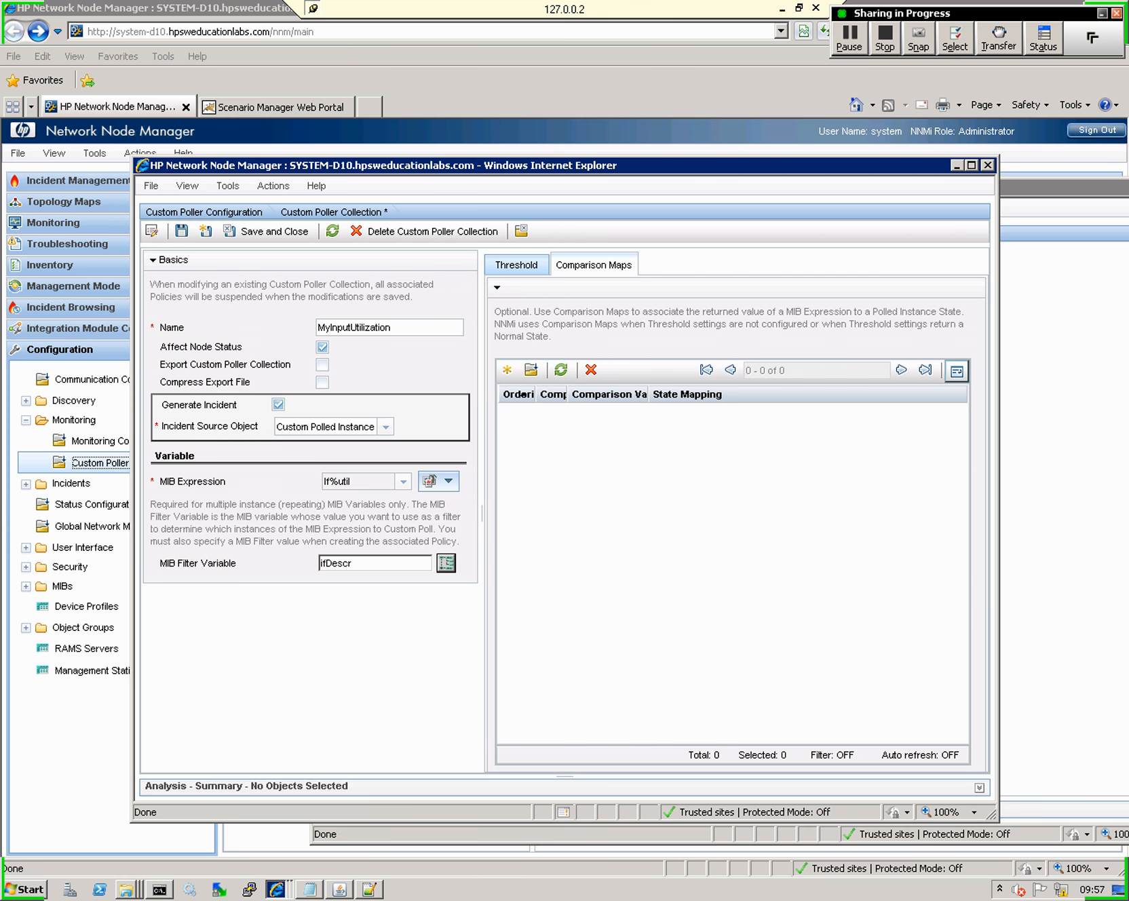
Close the leftover comparison map form without keeping its changes, and save and close the MyInputUtilization collection
click(515, 265)
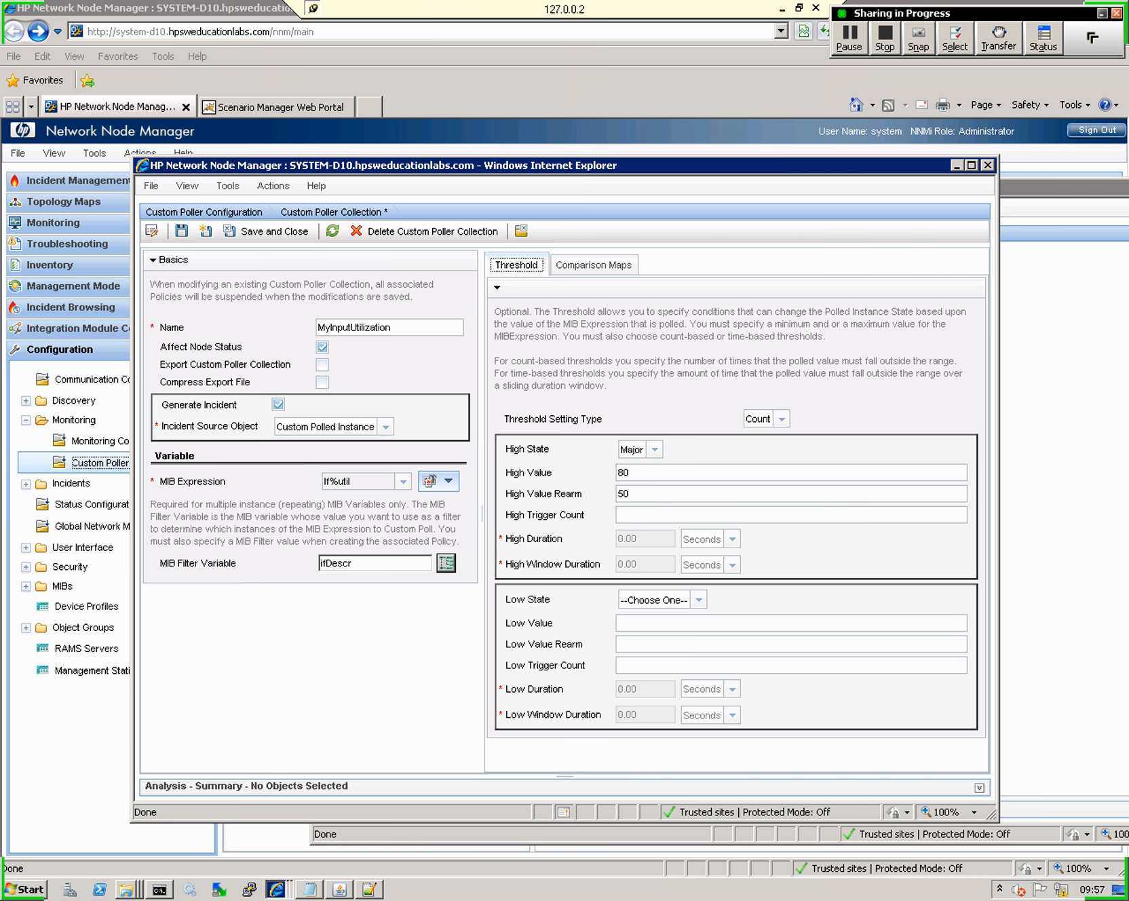
click(268, 231)
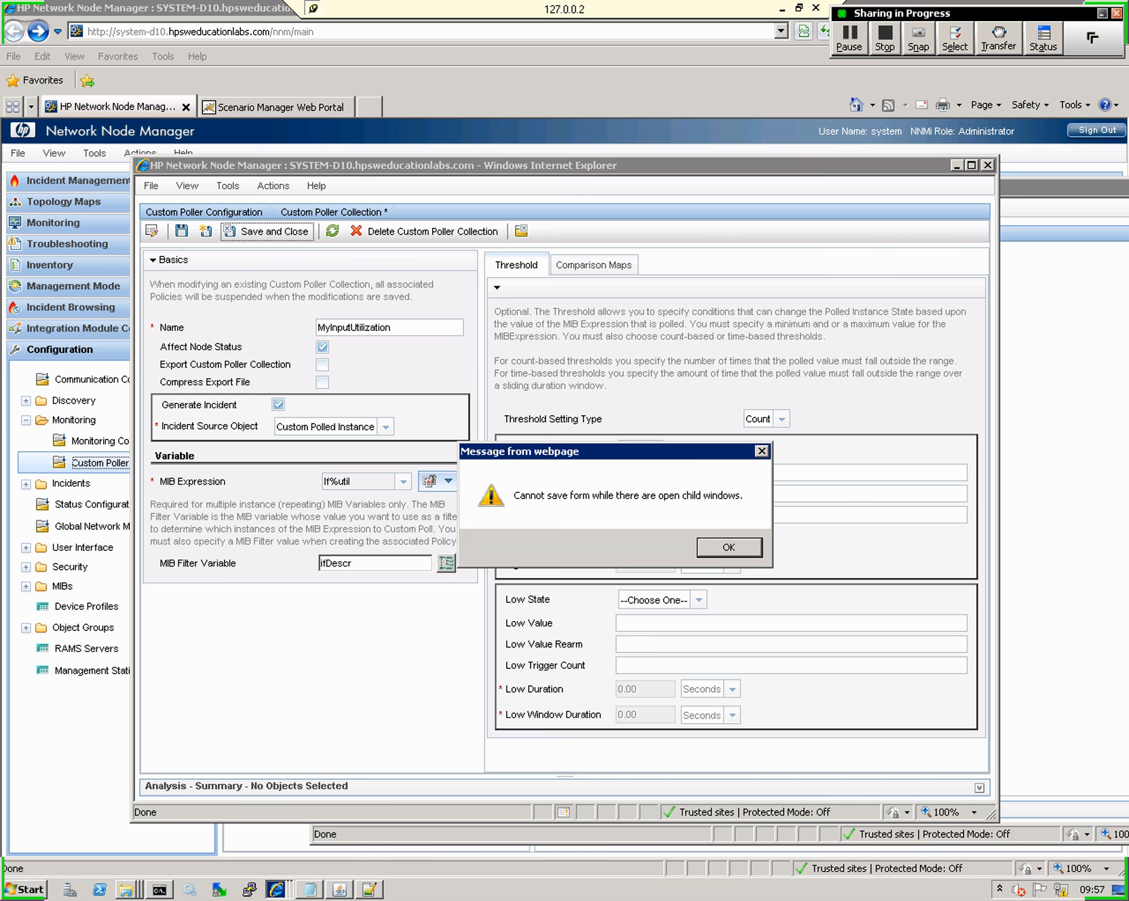
key(Return)
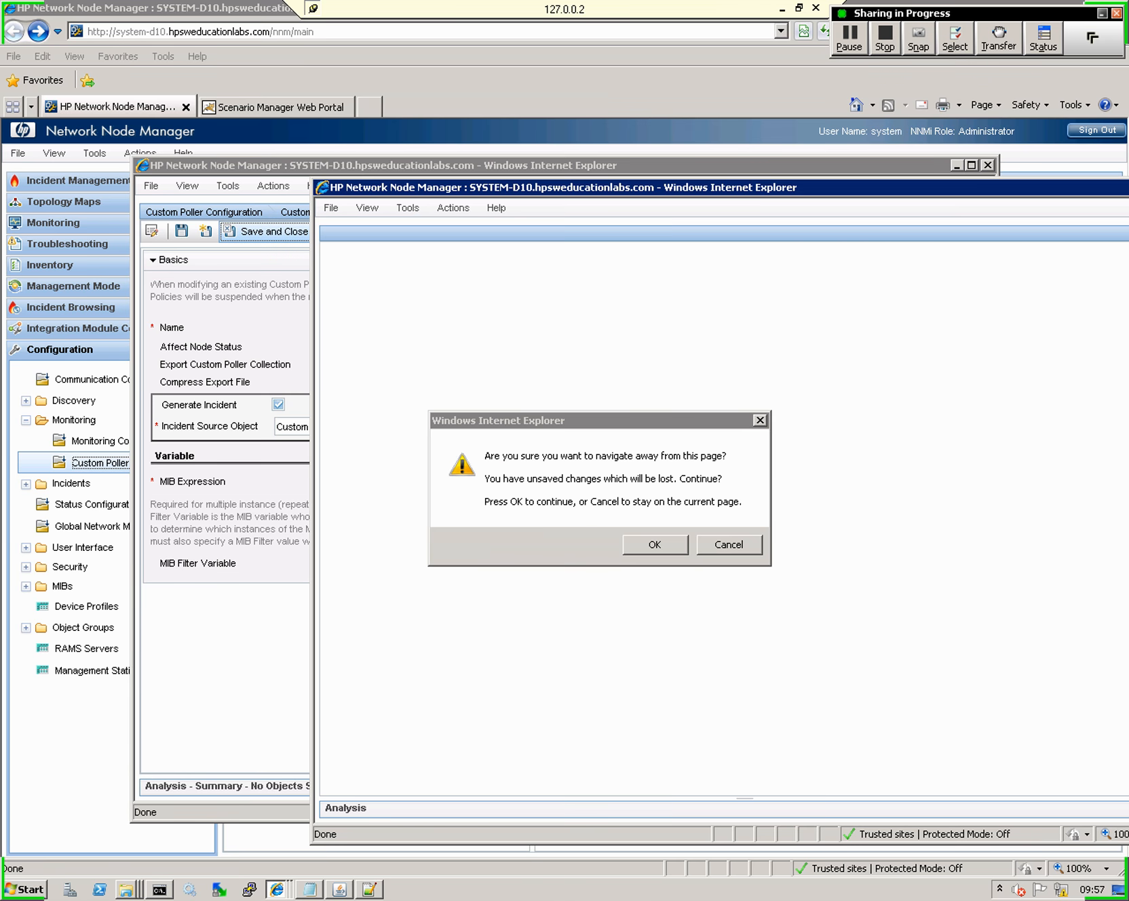
key(Return)
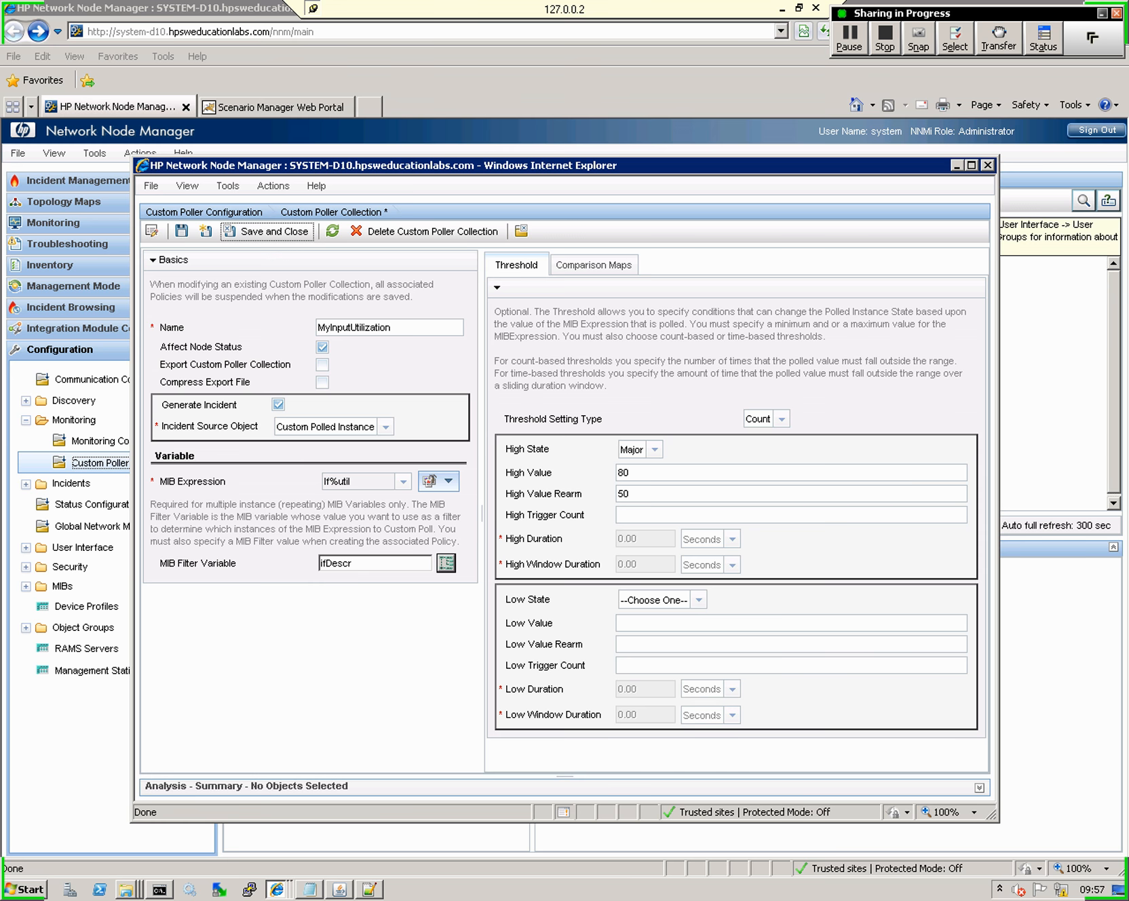
click(268, 230)
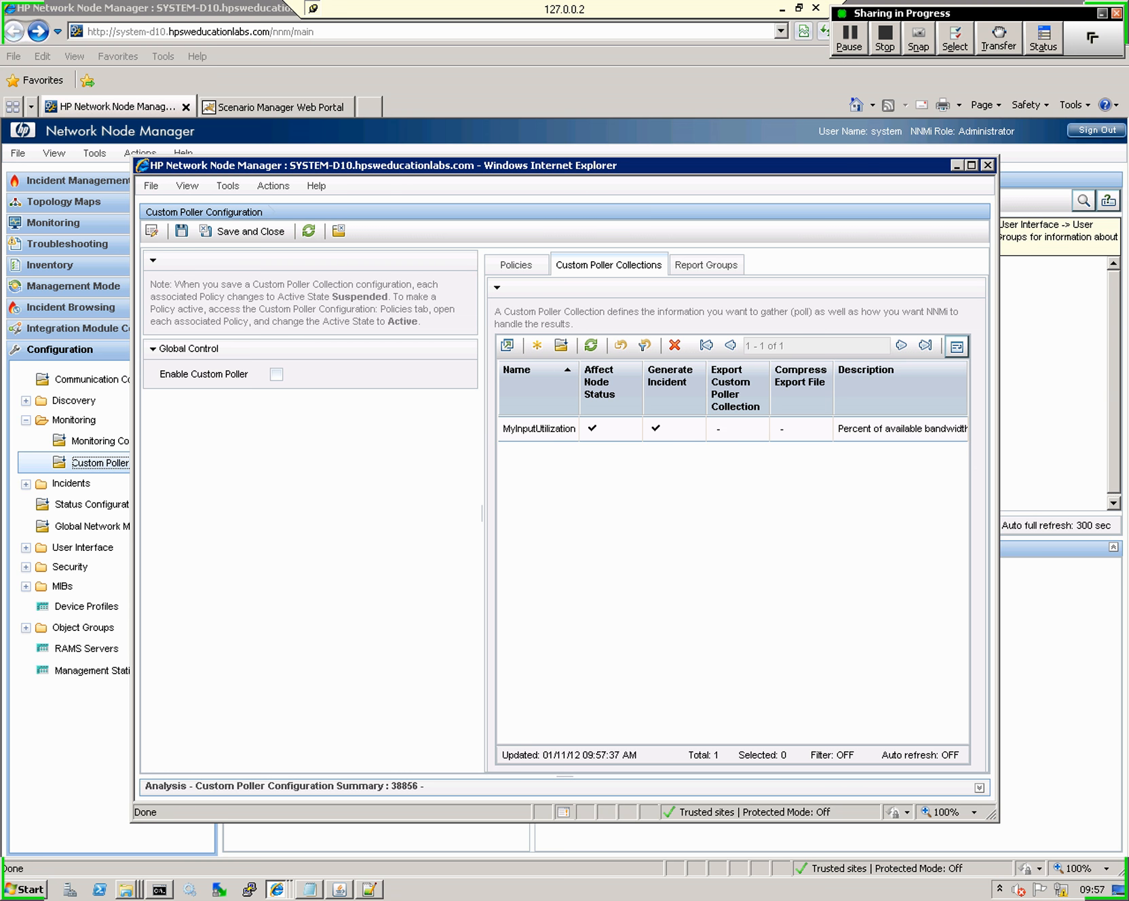
Create a Custom Poller policy named MyInterfaceTuiliaztion that uses the MyInputUtilization collection
click(516, 266)
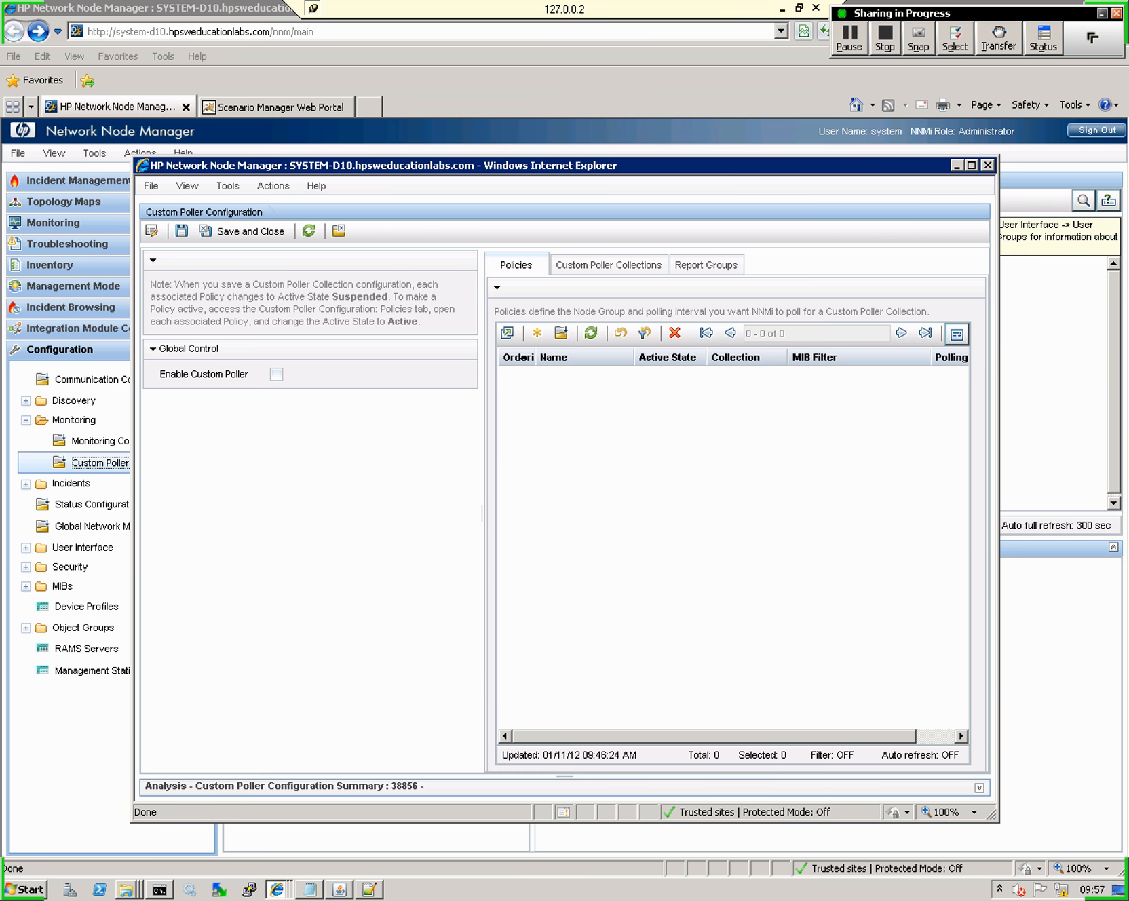
click(516, 265)
click(536, 334)
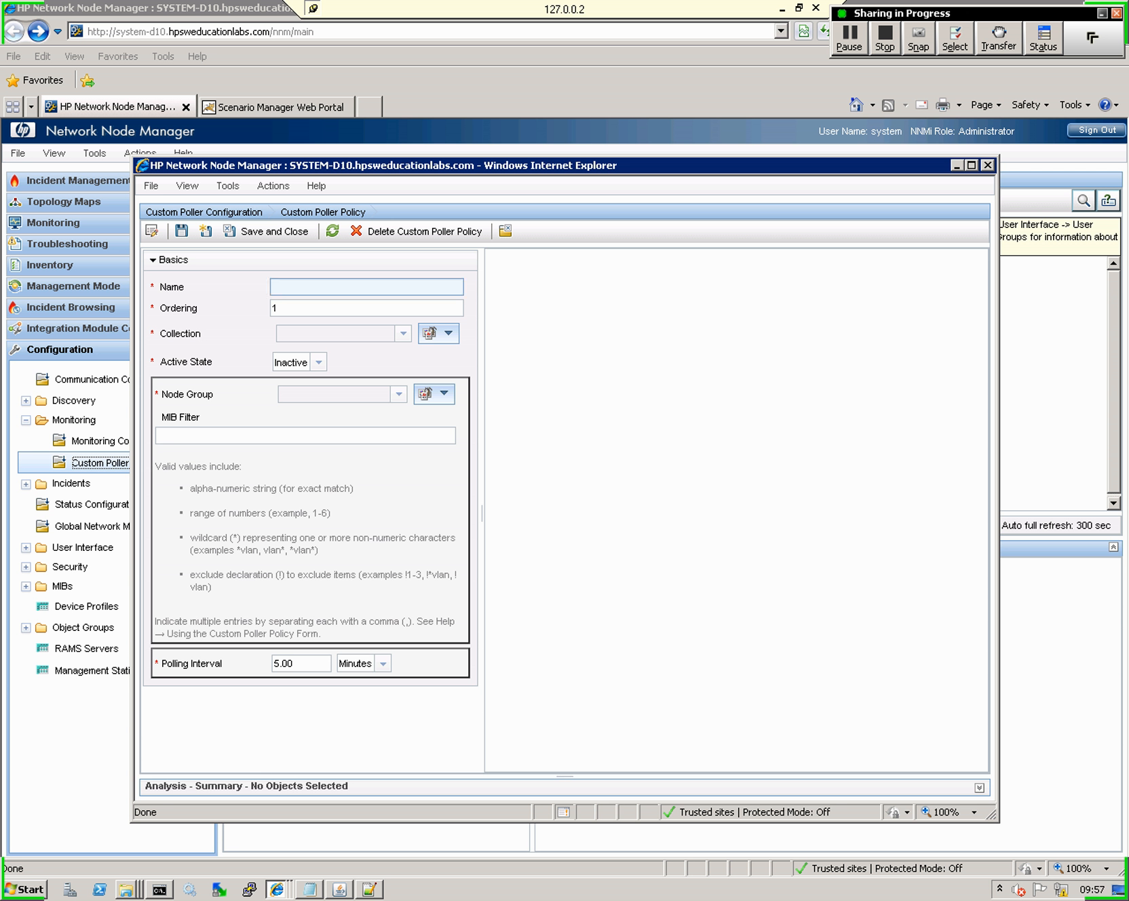
text(MyInterfaceTuilis)
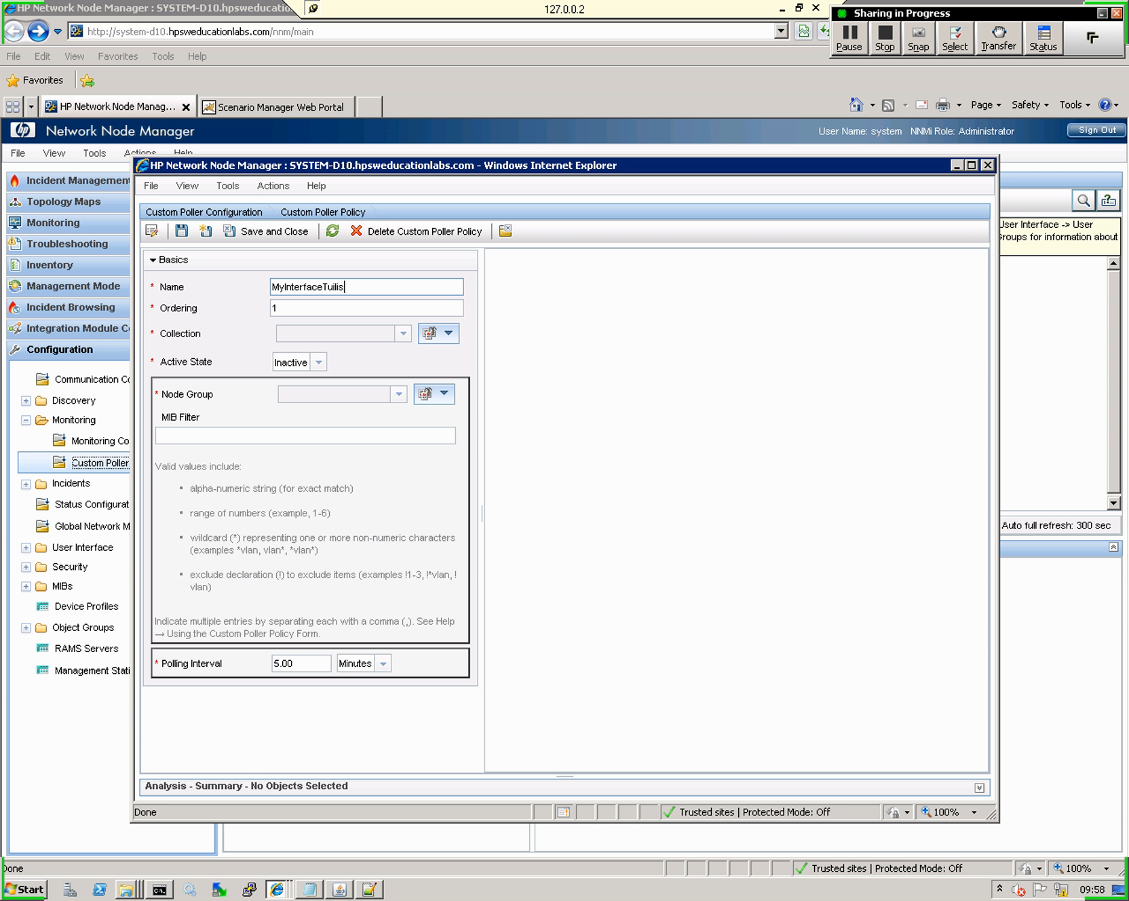
key(BackSpace)
text(aztion)
click(403, 333)
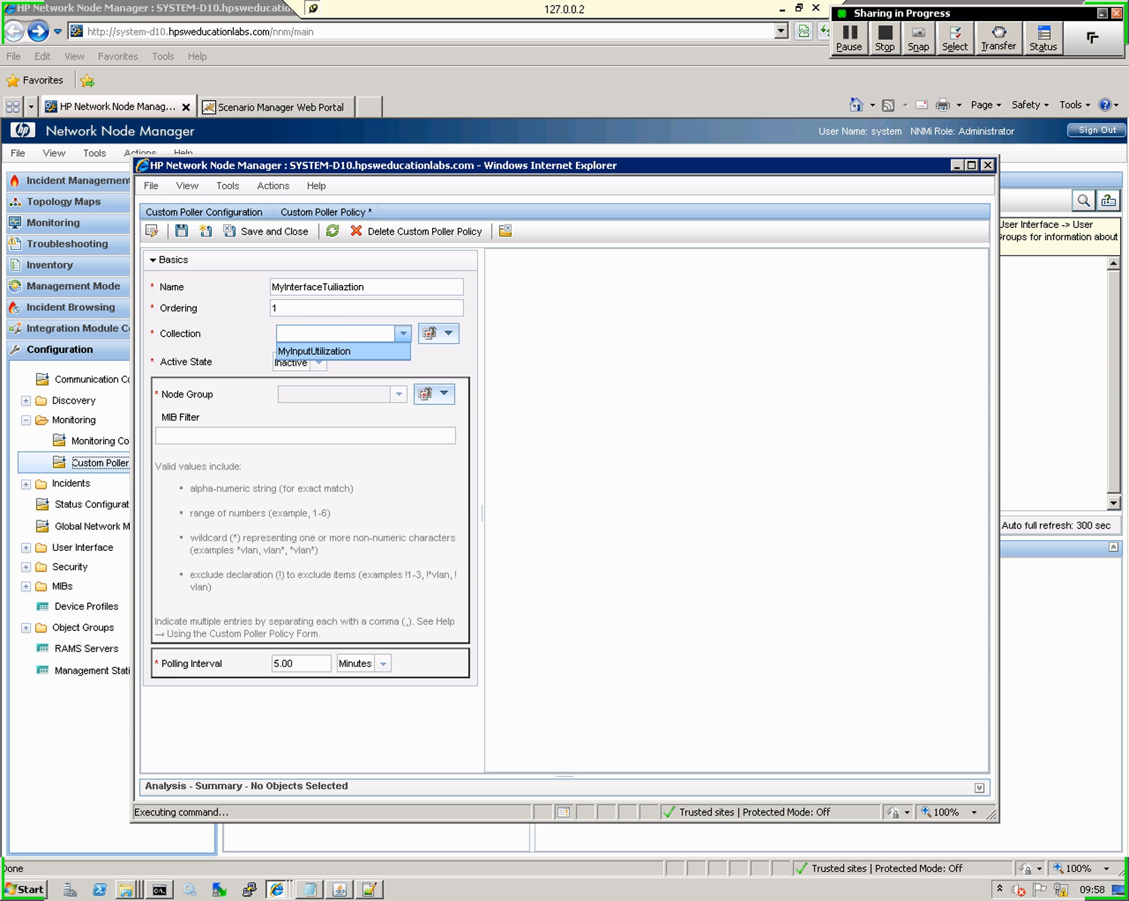
key(Return)
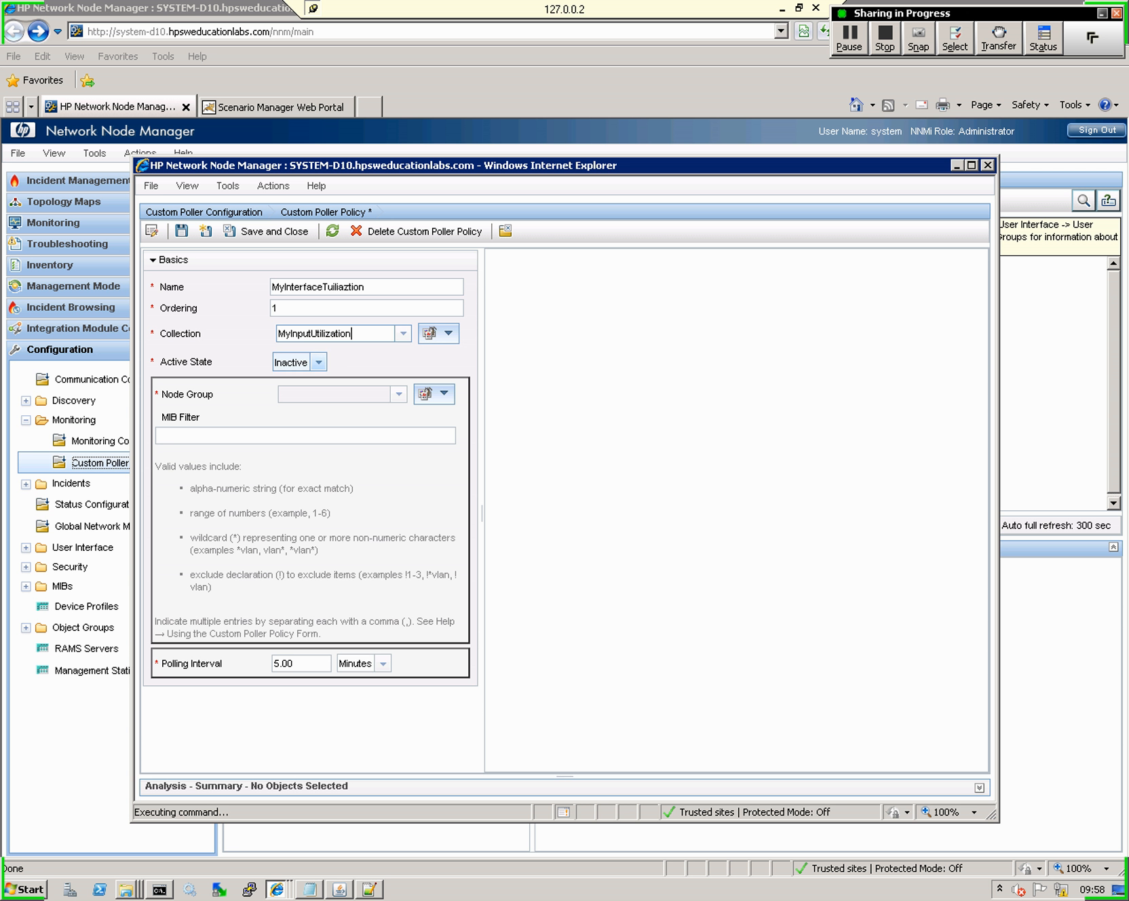
Set the policy's Active State to Active and its Node Group to CoreNet
click(318, 362)
key(Down)
key(Return)
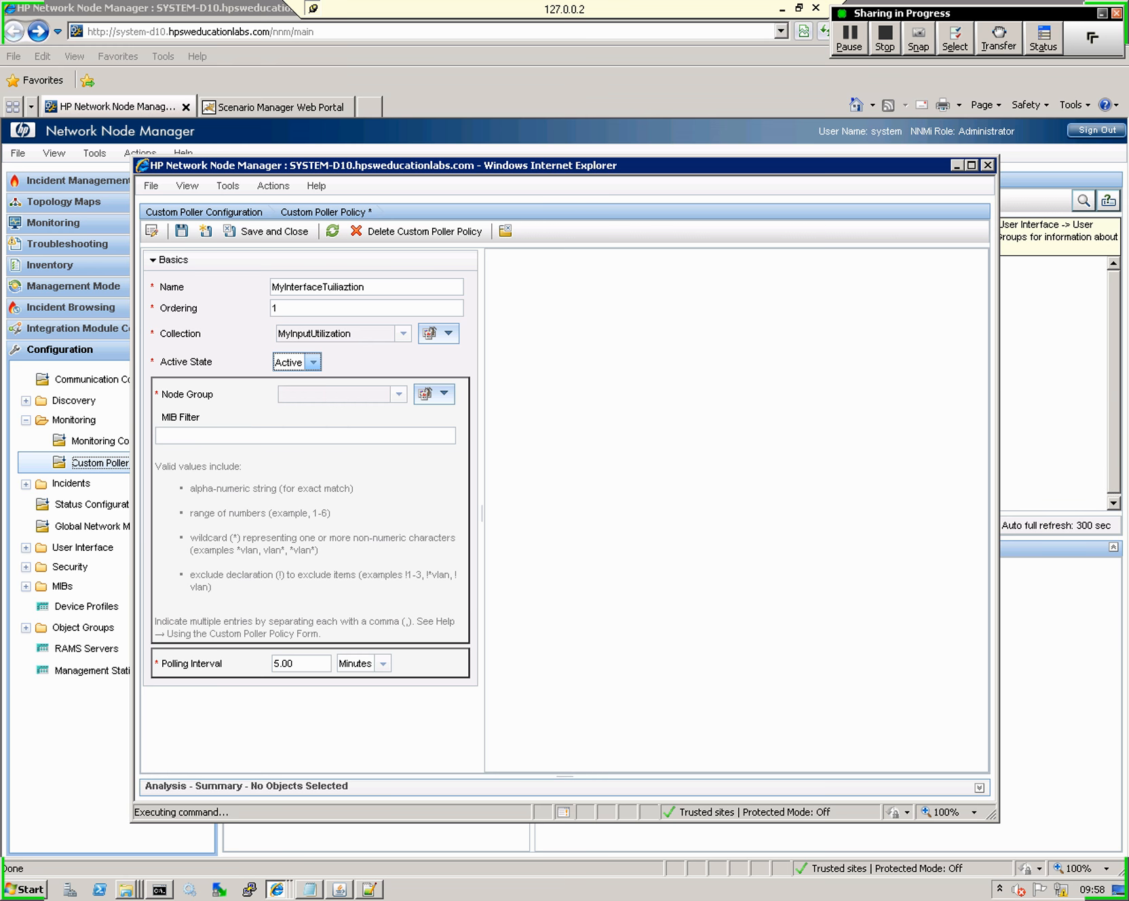
click(399, 395)
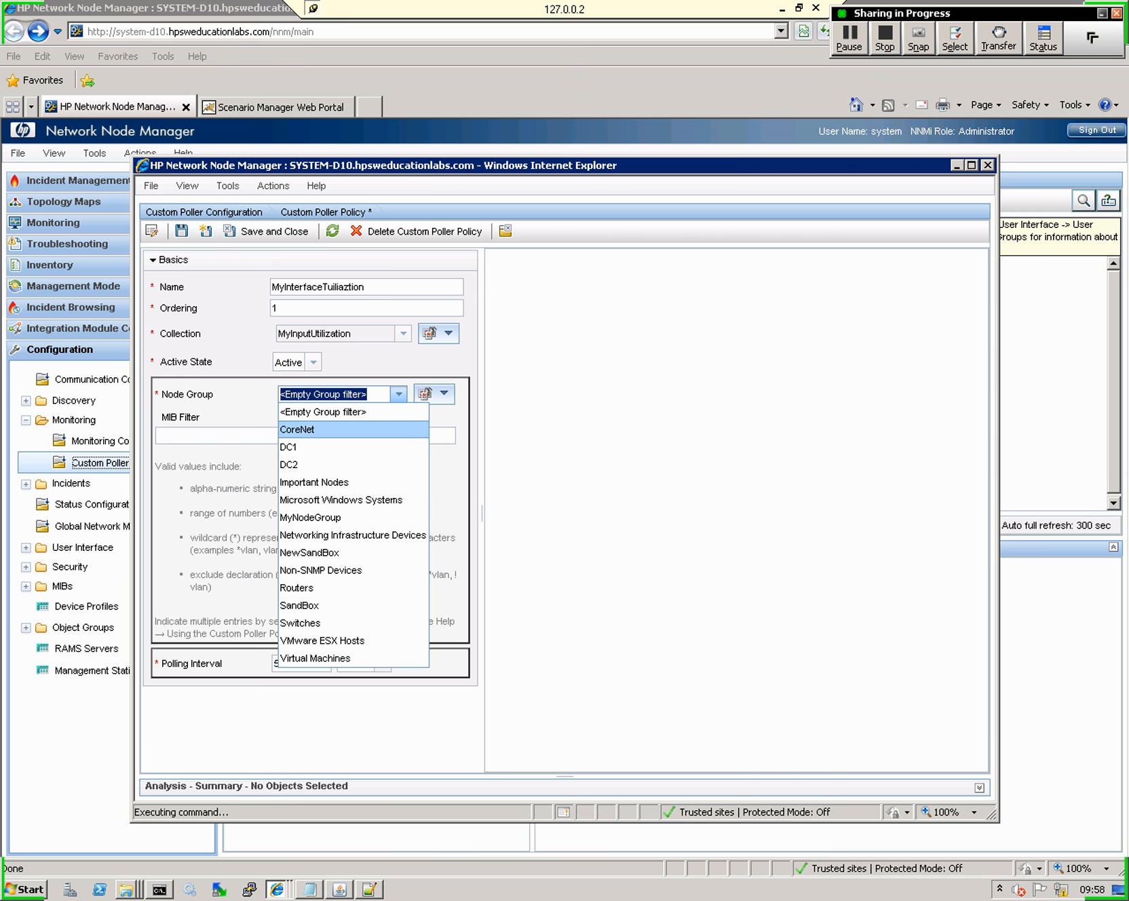
click(317, 431)
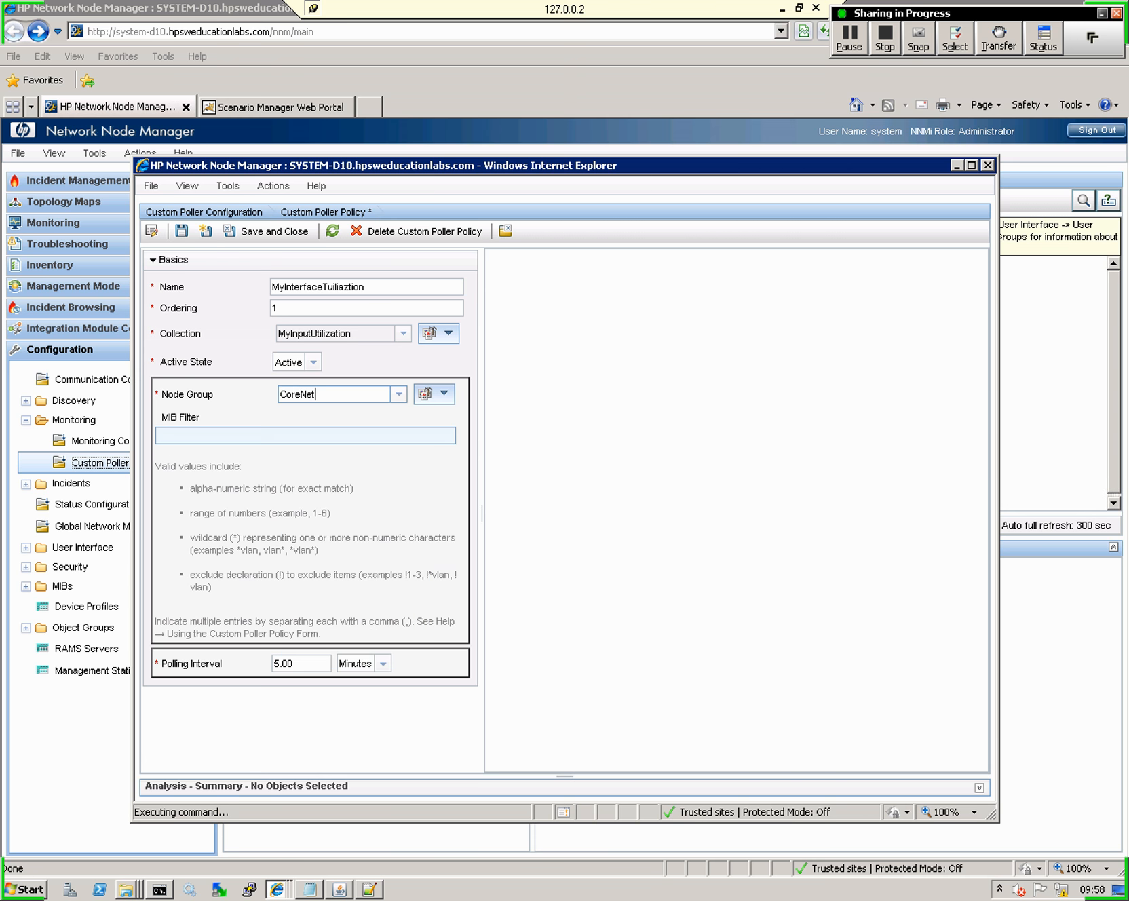
Set the policy's MIB Filter to Se* and its polling interval to 1 minute, and save and close it
click(317, 435)
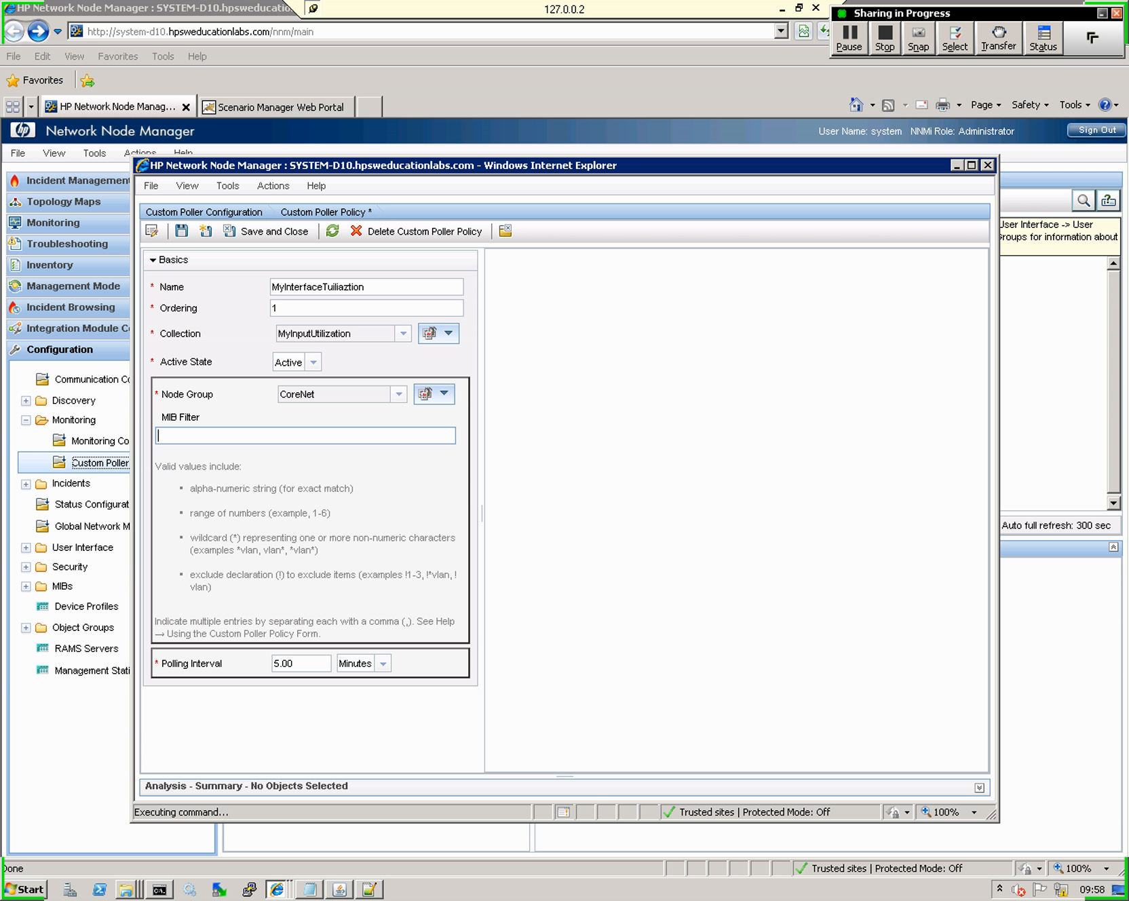
text(Se*)
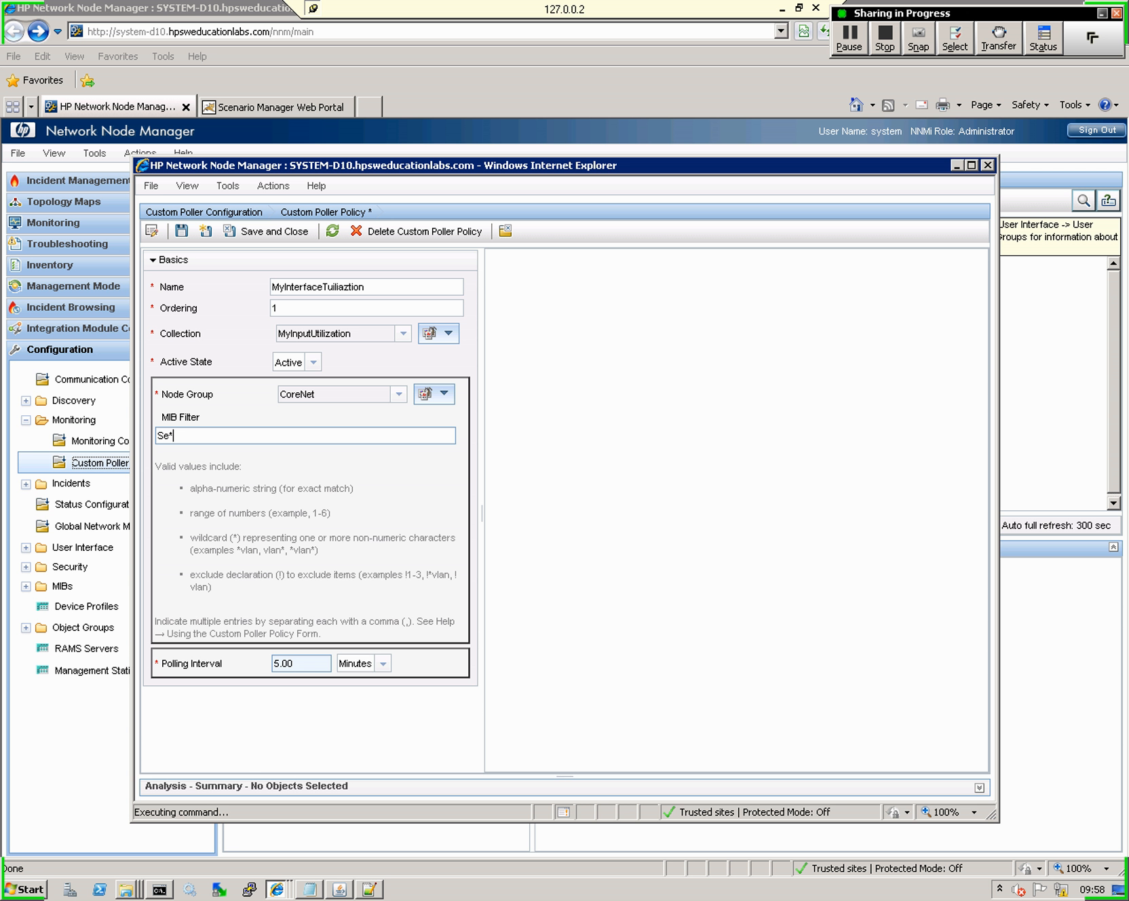
click(280, 664)
drag(280, 664, 274, 664)
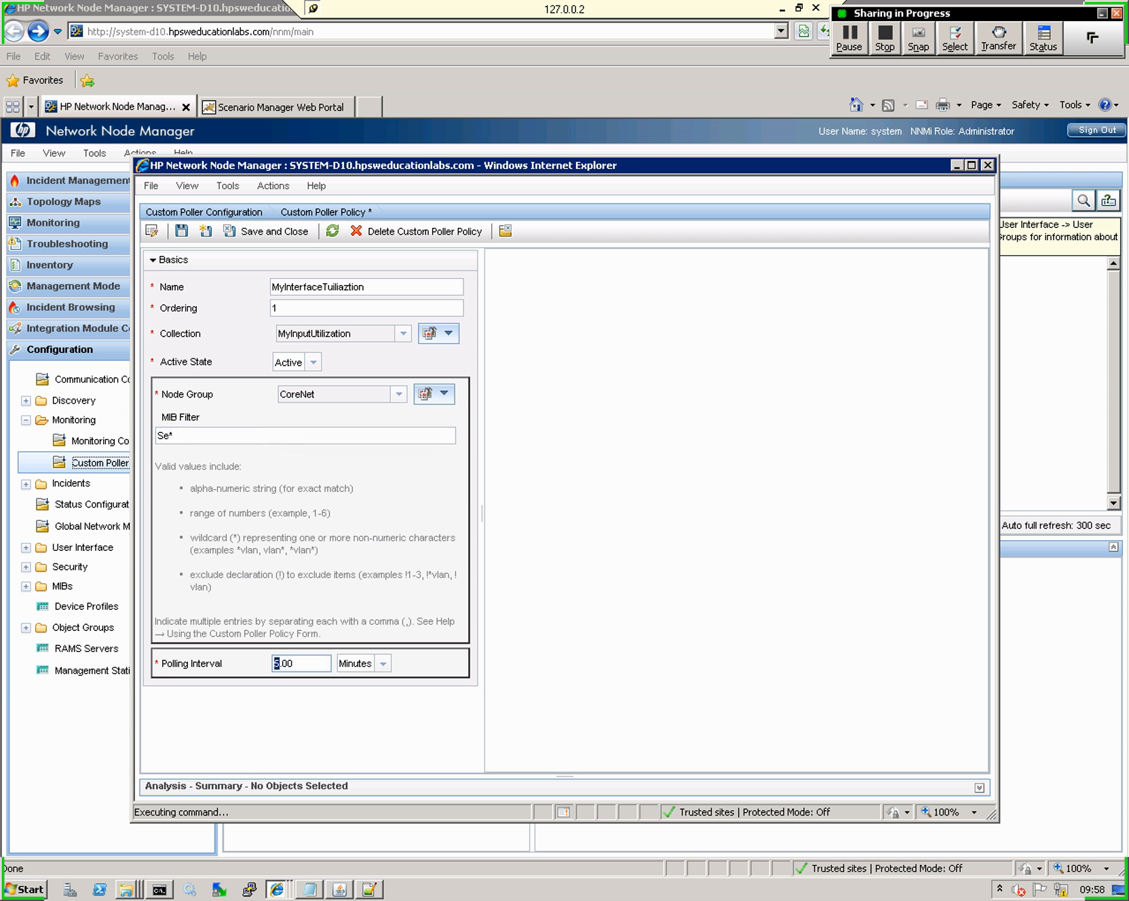
text(1)
click(294, 664)
click(267, 231)
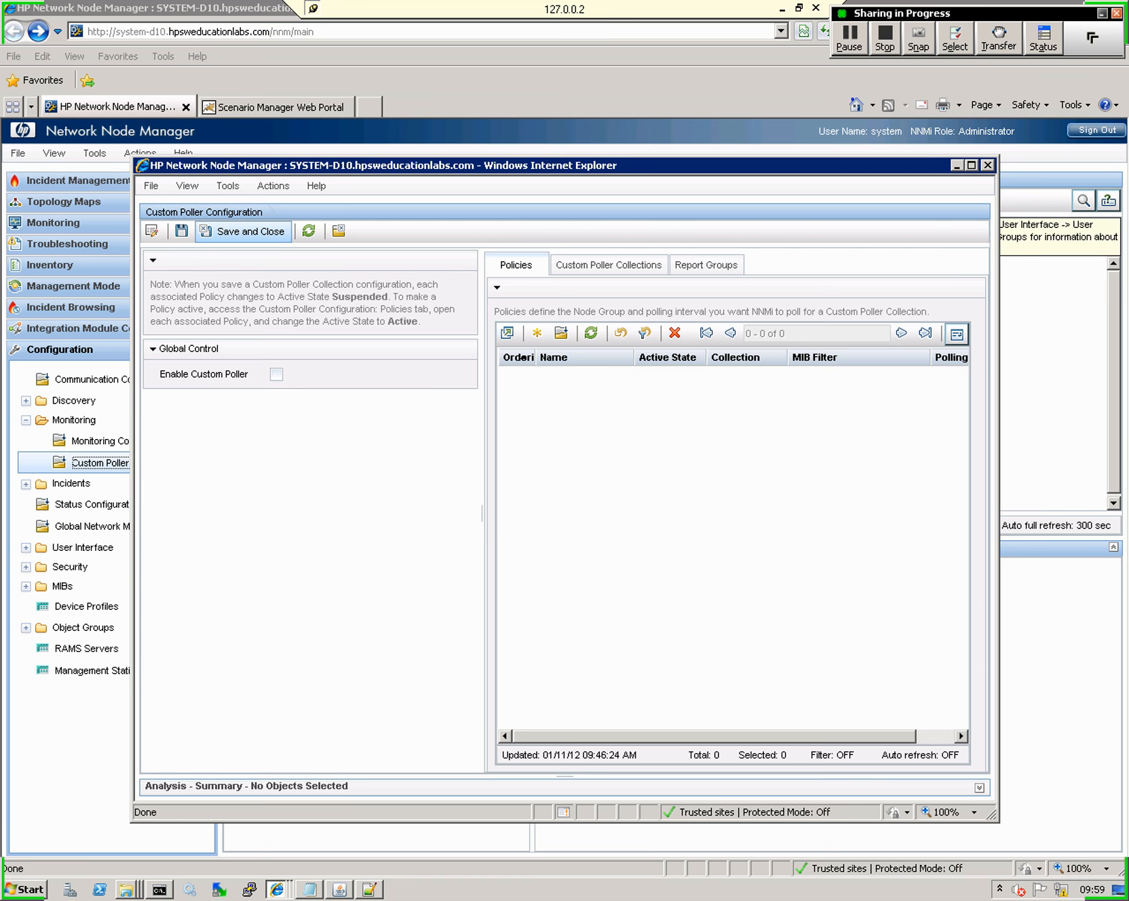
Enable the Custom Poller globally and save the configuration after reviewing the MyInterfaceTuiliaztion policy
click(276, 374)
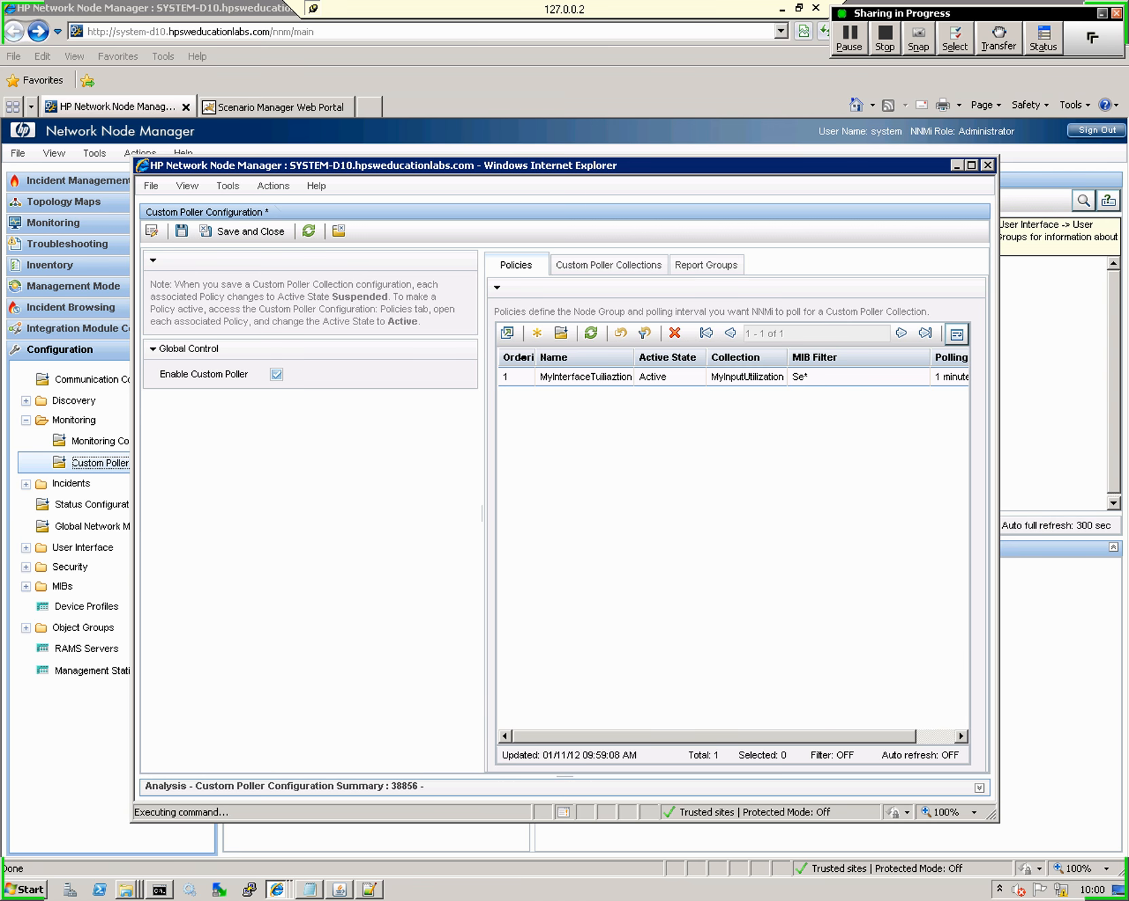
double_click(585, 378)
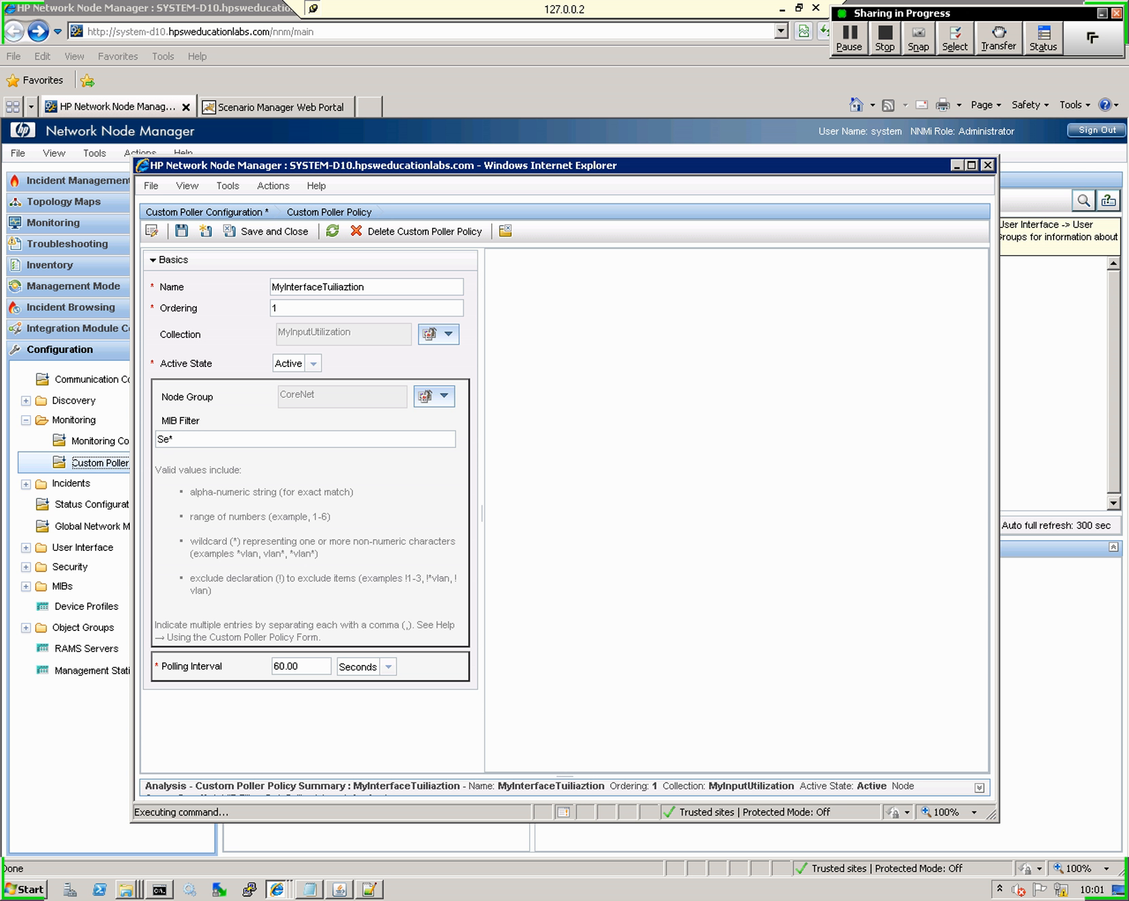
click(267, 231)
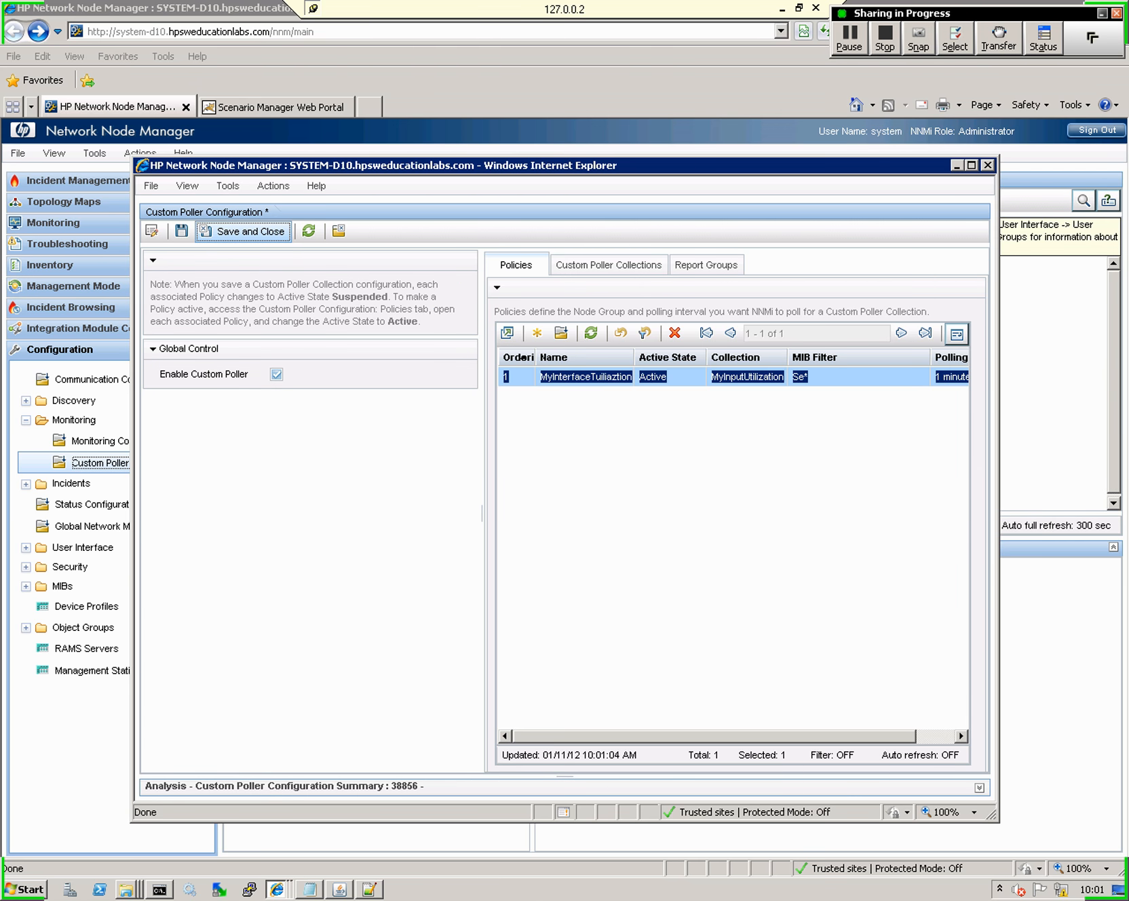
click(243, 231)
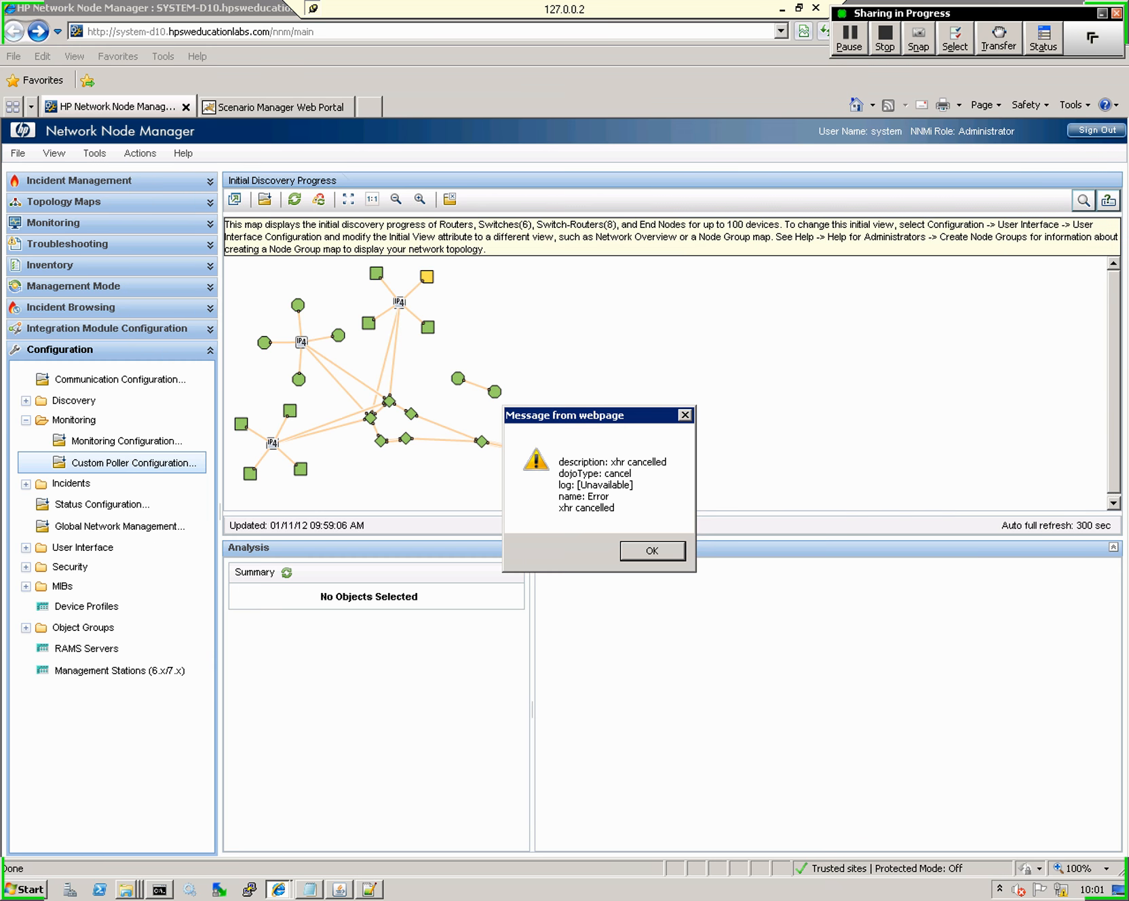
key(Return)
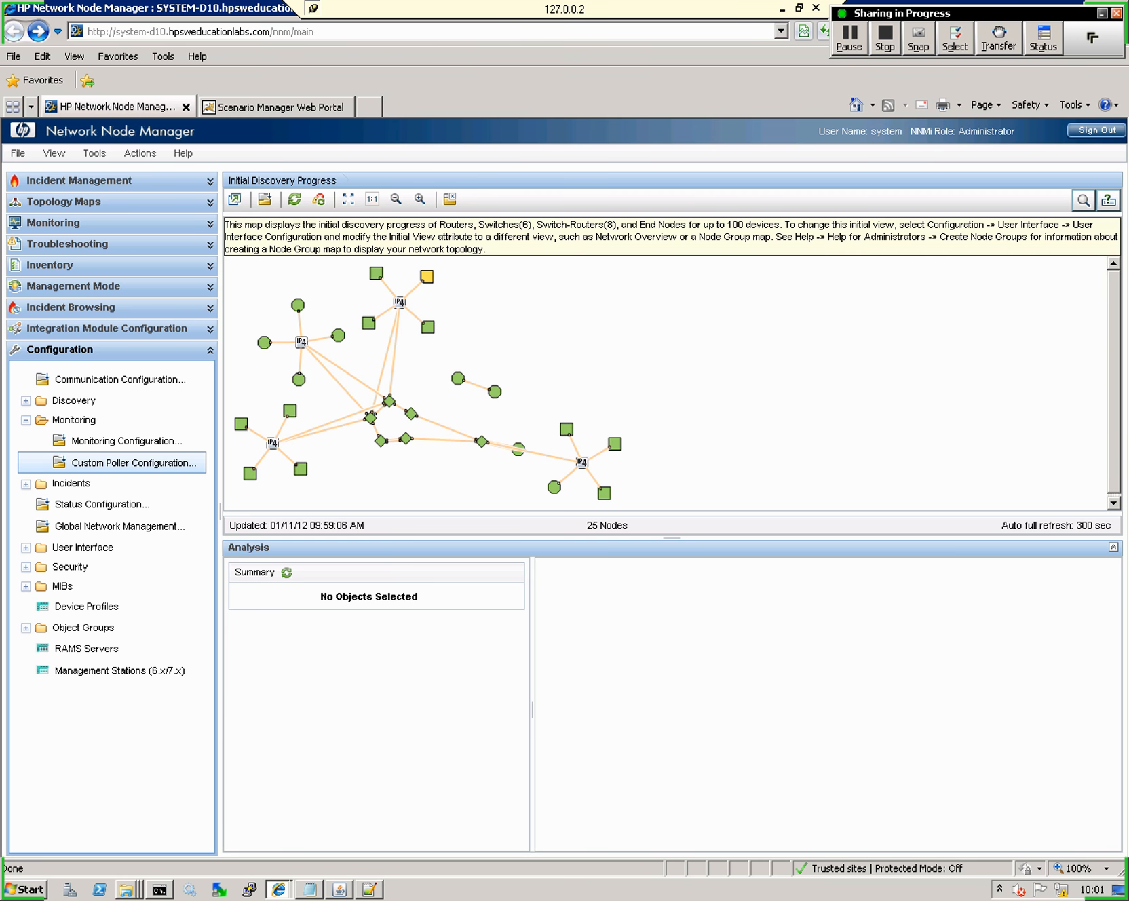
Reopen the Custom Poller Configuration to check the global enablement, policies and collections, and close it
click(133, 463)
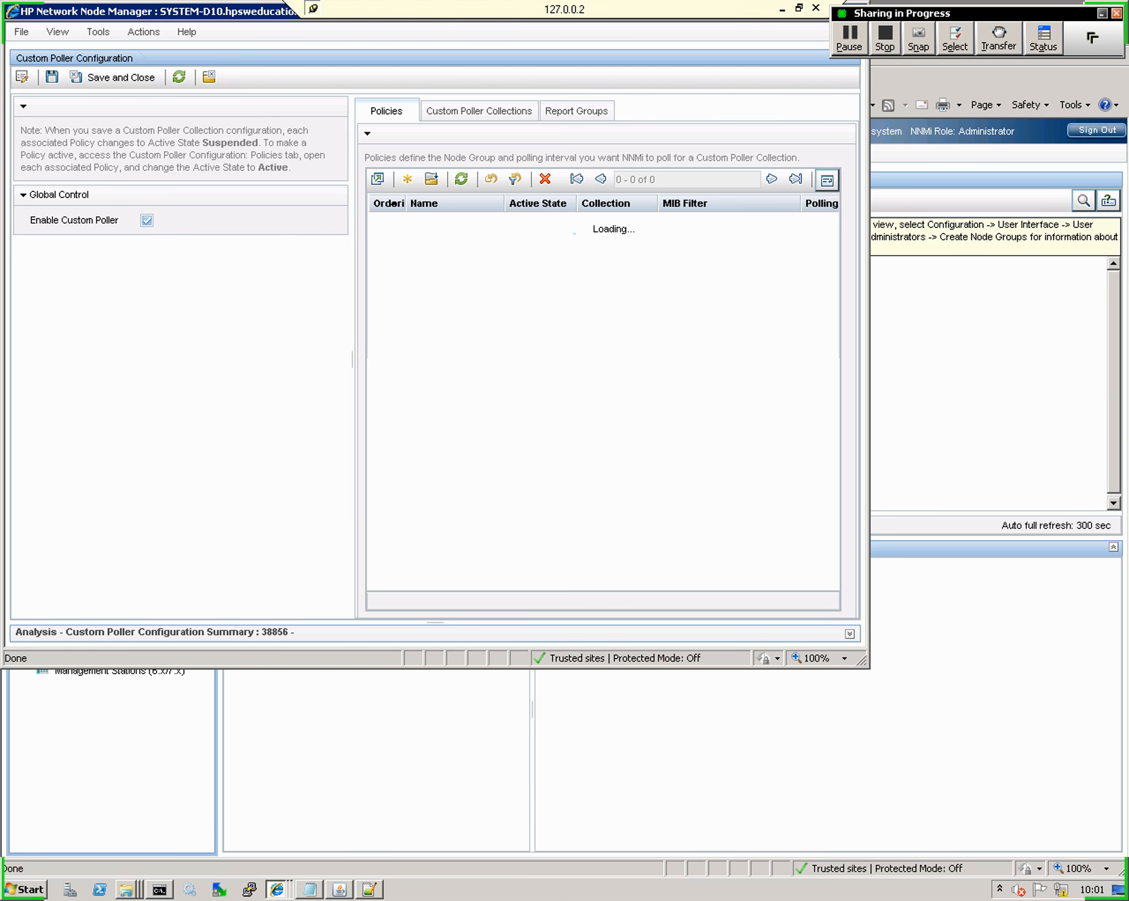
click(479, 110)
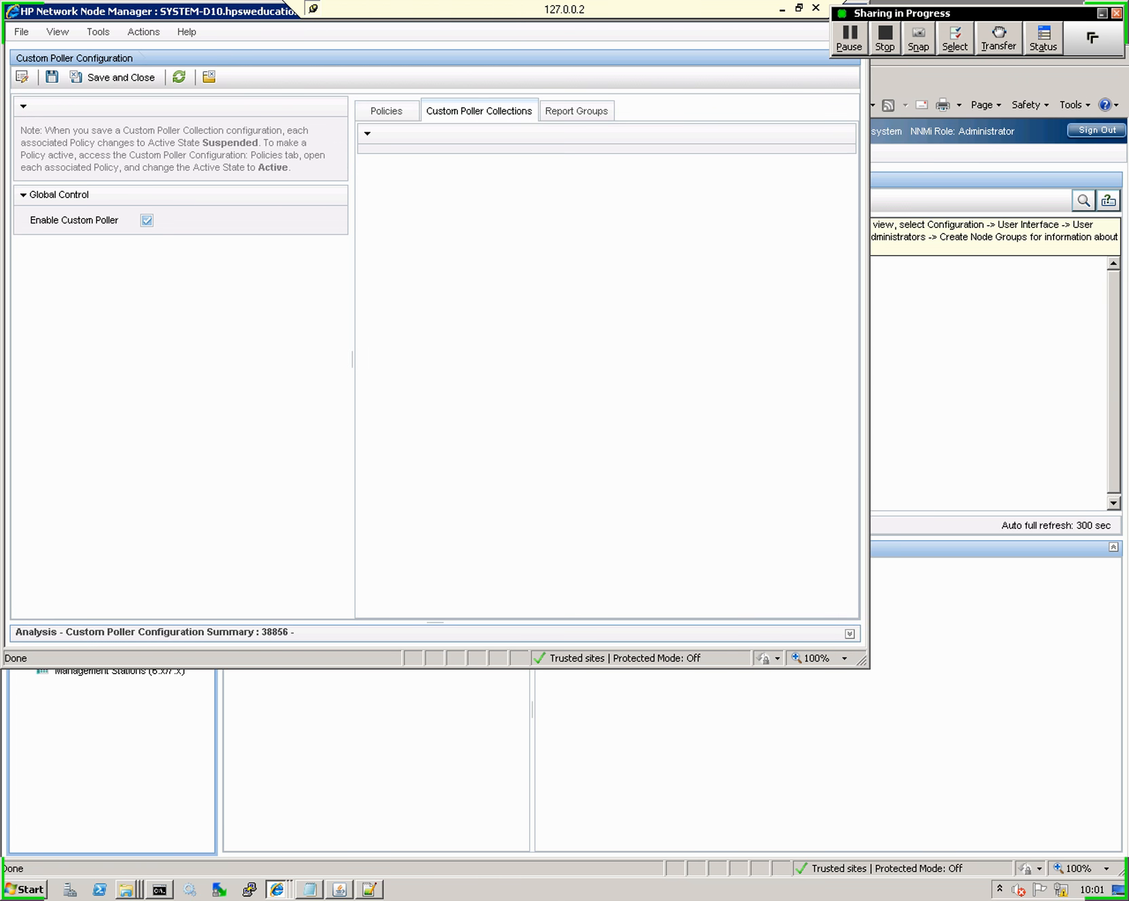
click(114, 77)
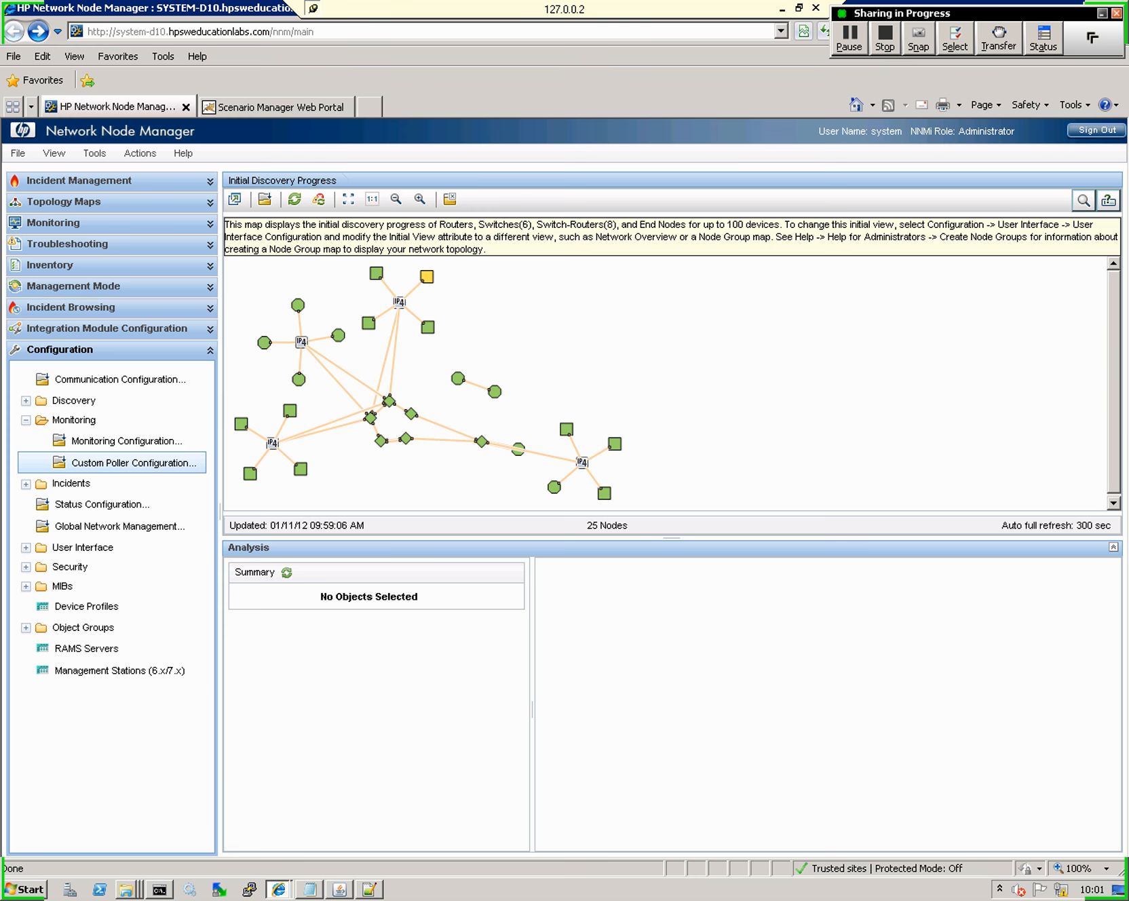
Check the Custom Poller health in System Information, including the monitored objects and monitoring rate, and close the window
click(140, 153)
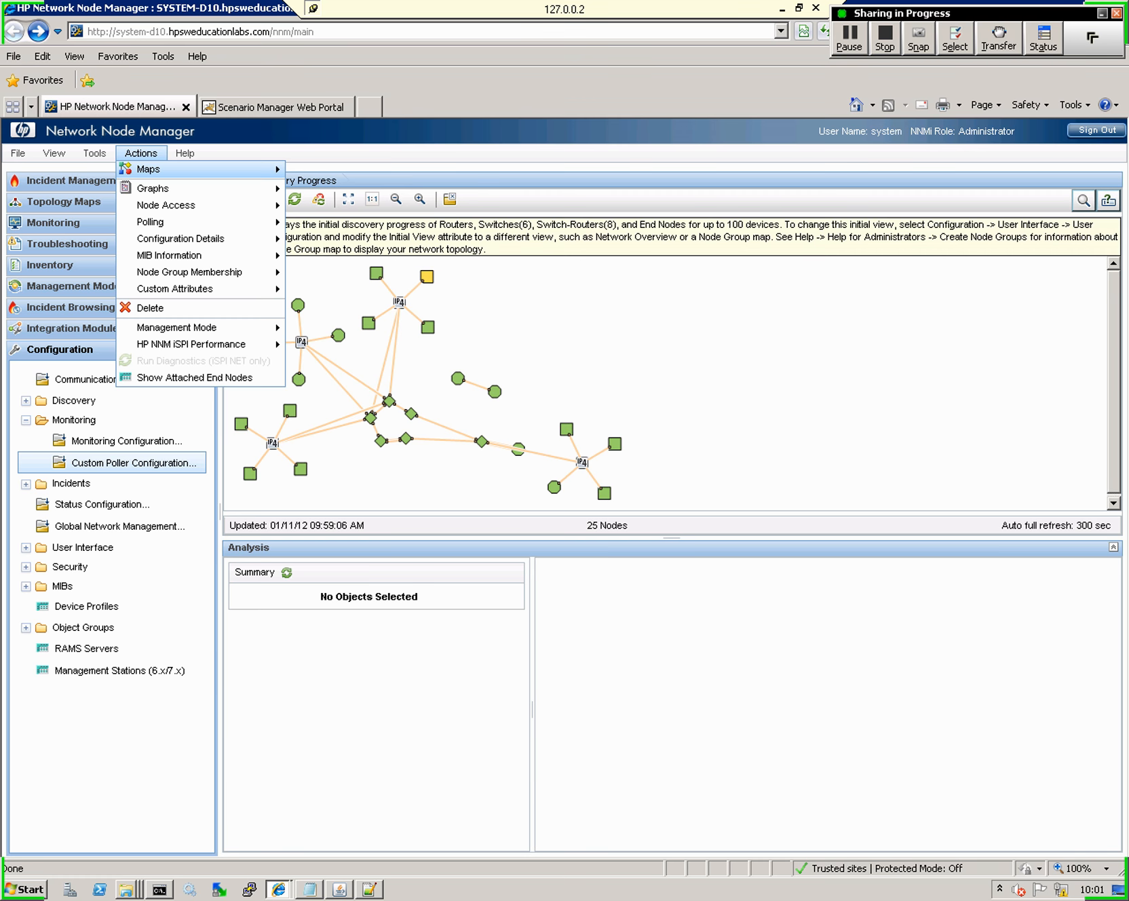
click(183, 153)
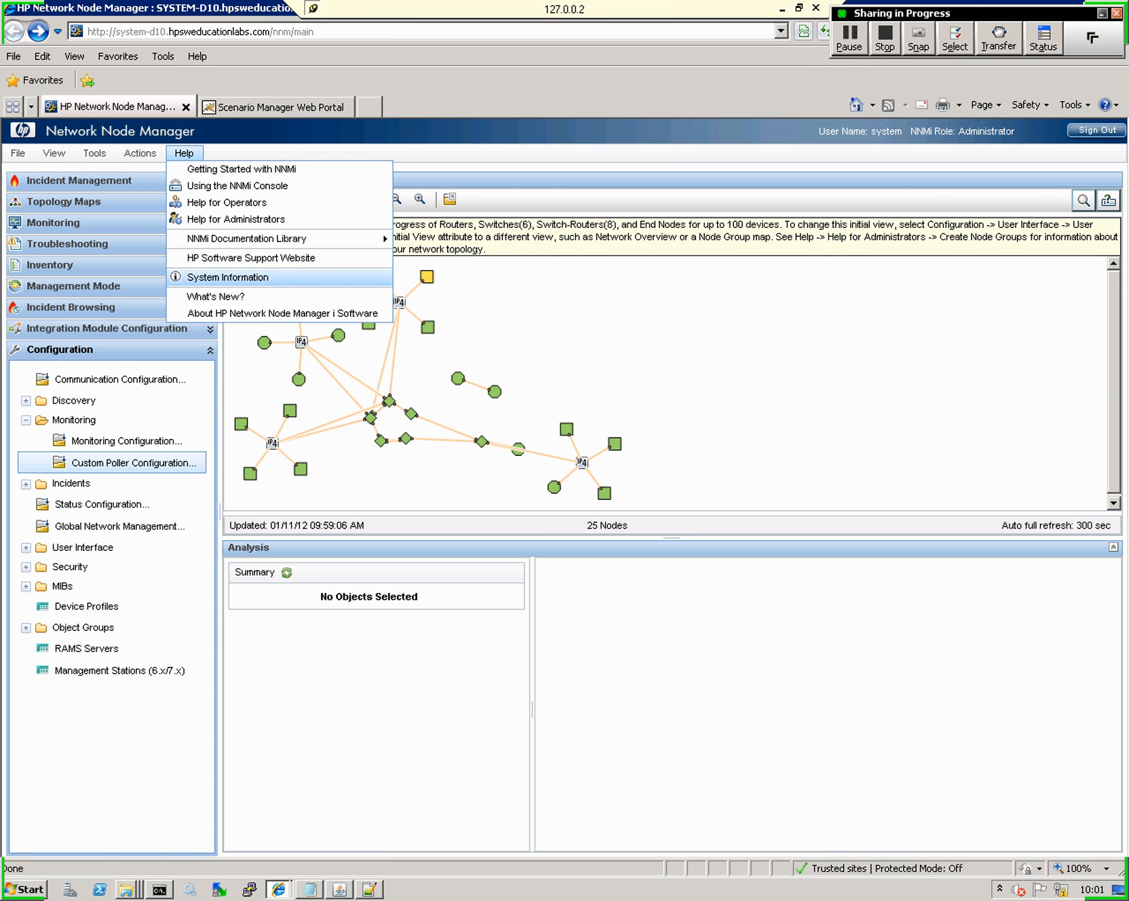
key(Return)
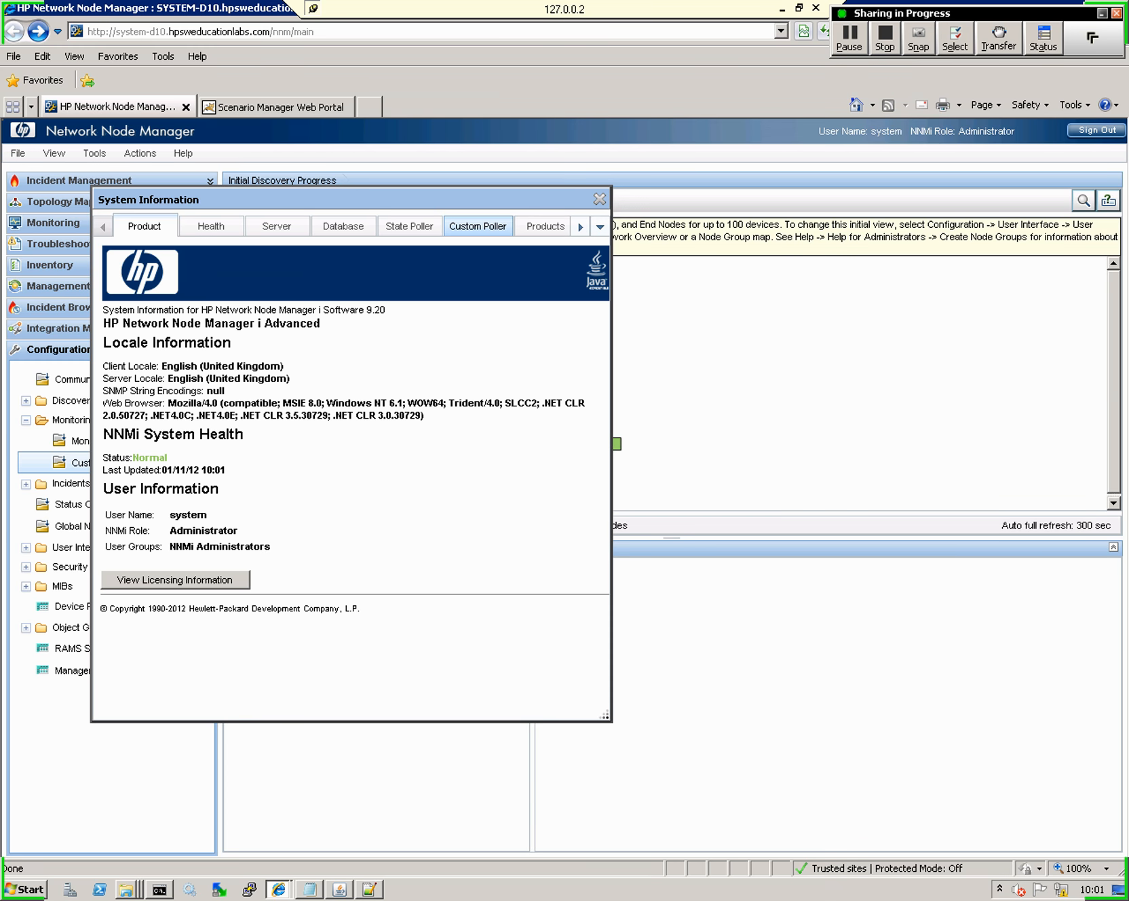
click(478, 226)
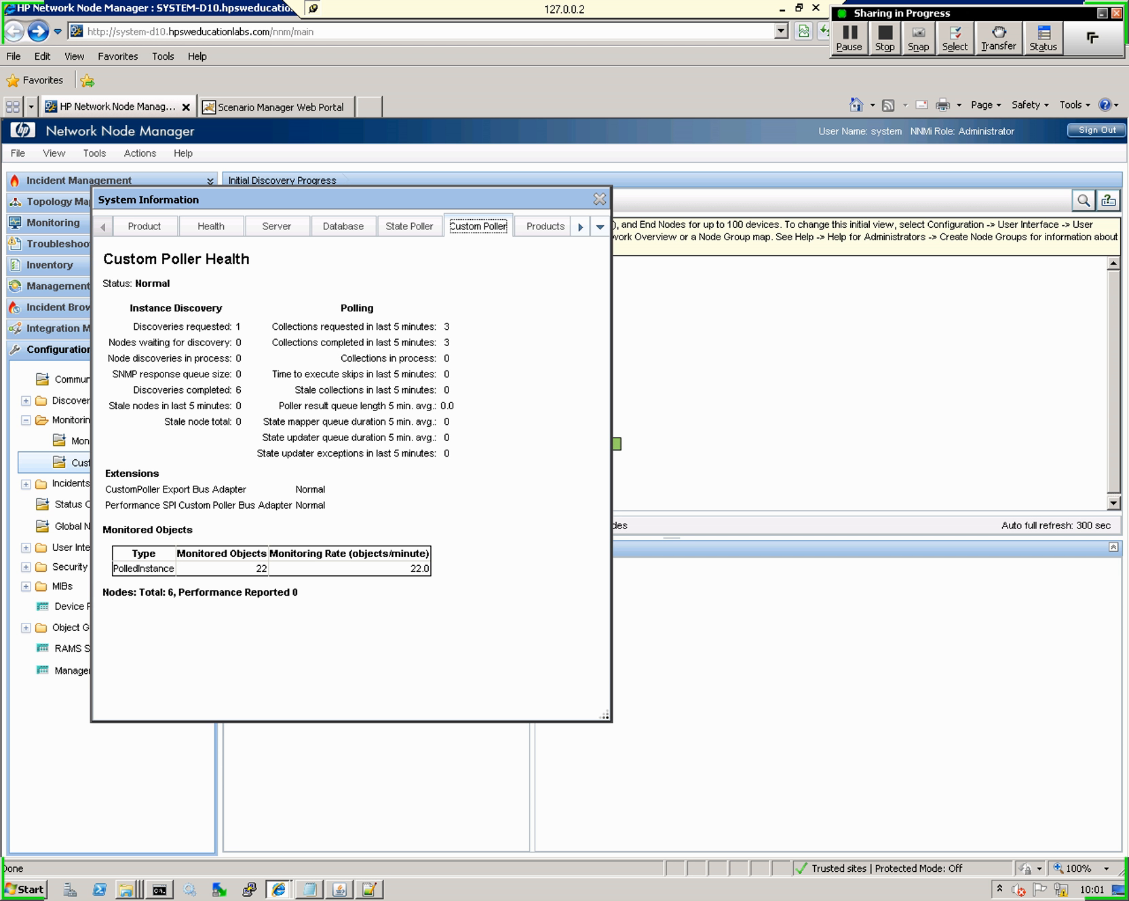
double_click(261, 568)
drag(262, 569, 273, 579)
drag(411, 568, 425, 569)
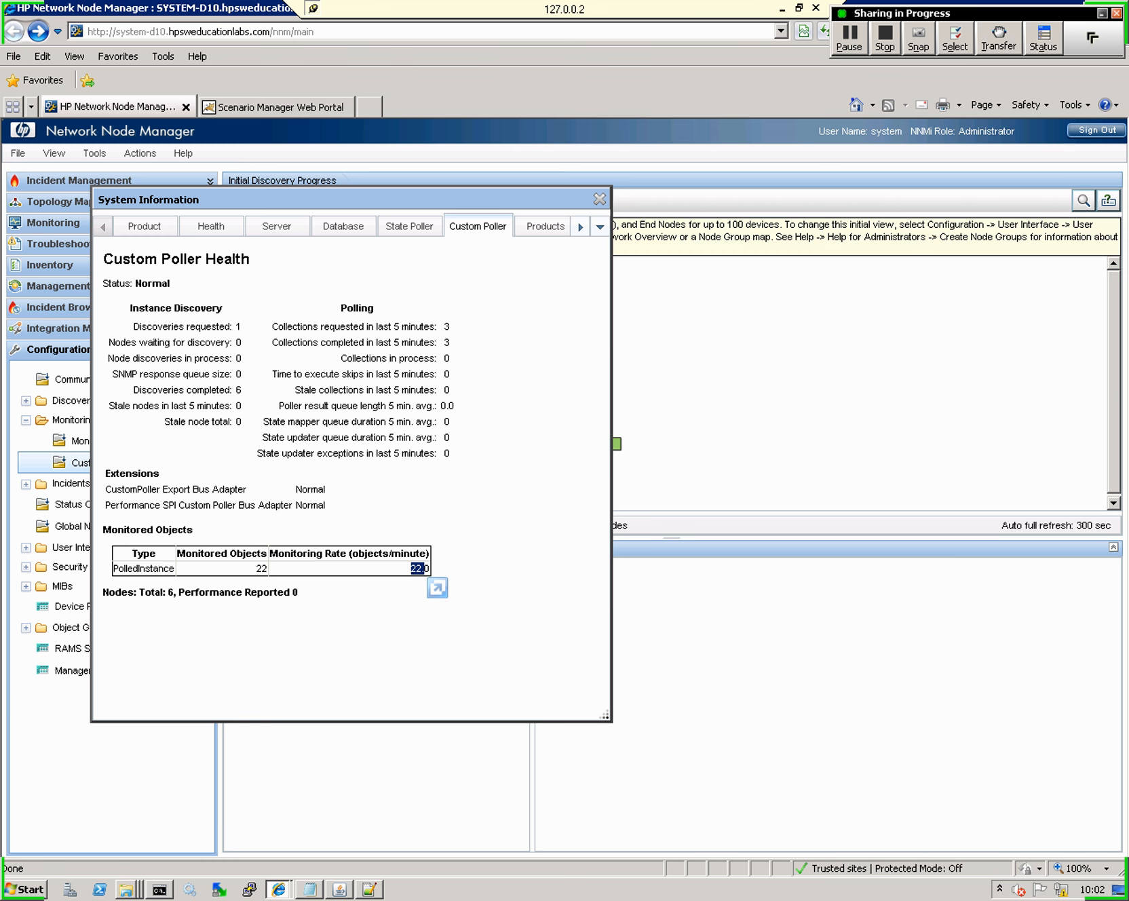
click(426, 569)
key(Escape)
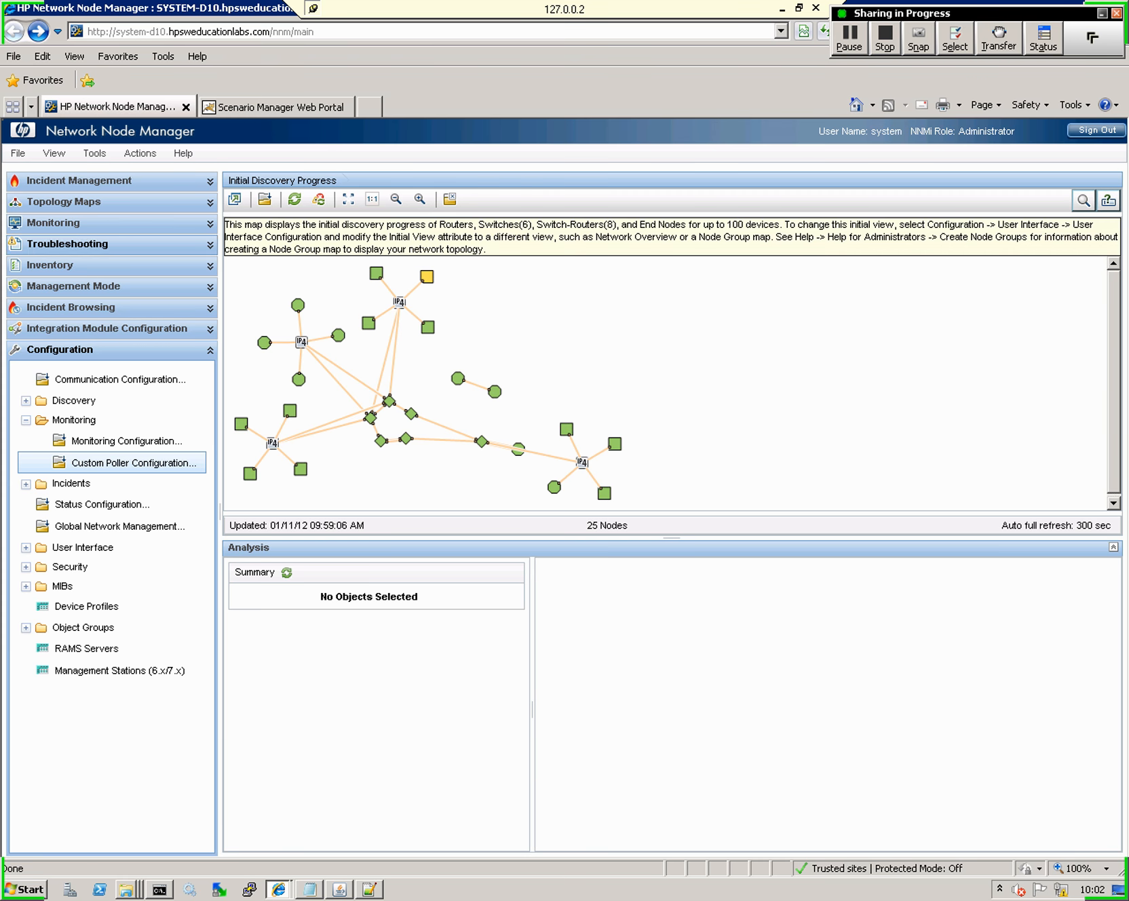
Open ROUTER-01 from the node inventory and review its Custom Polled Instances, including the collection, active state and last-modified columns
click(68, 265)
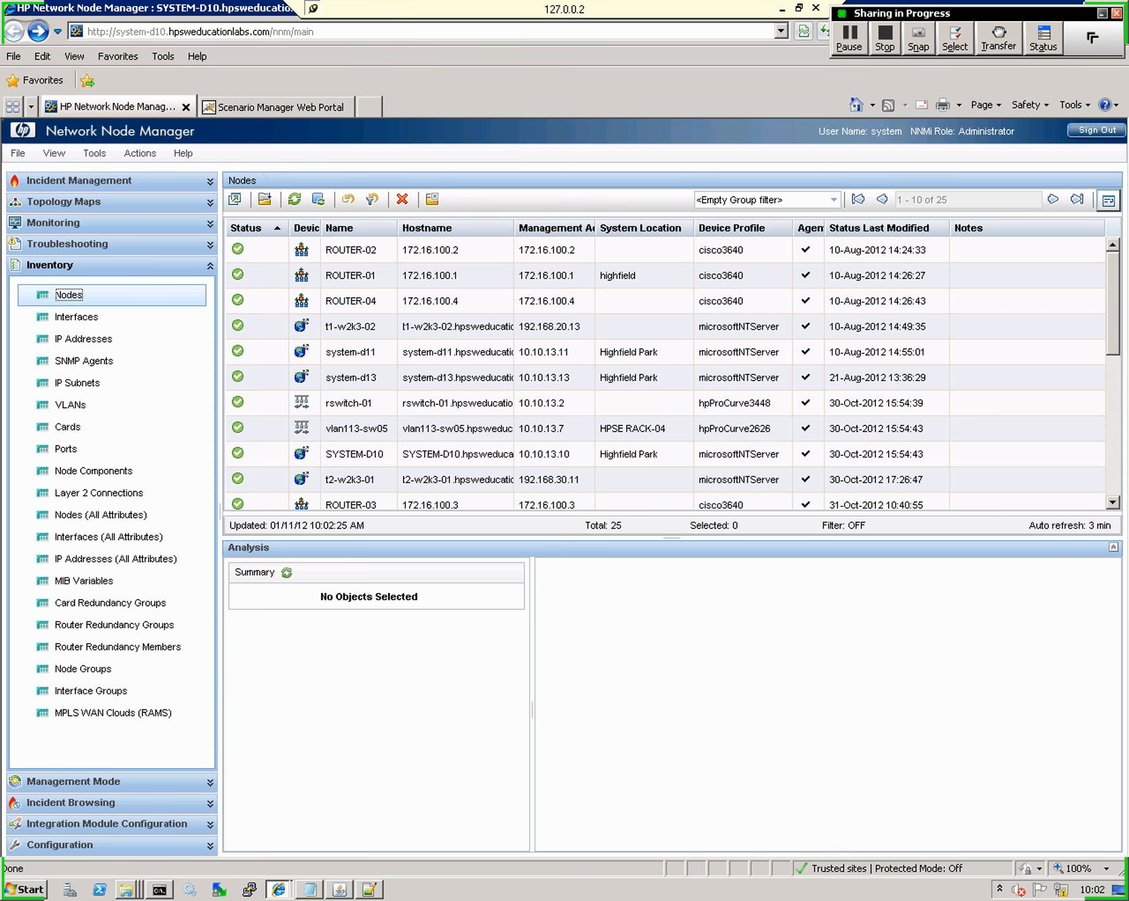
double_click(344, 276)
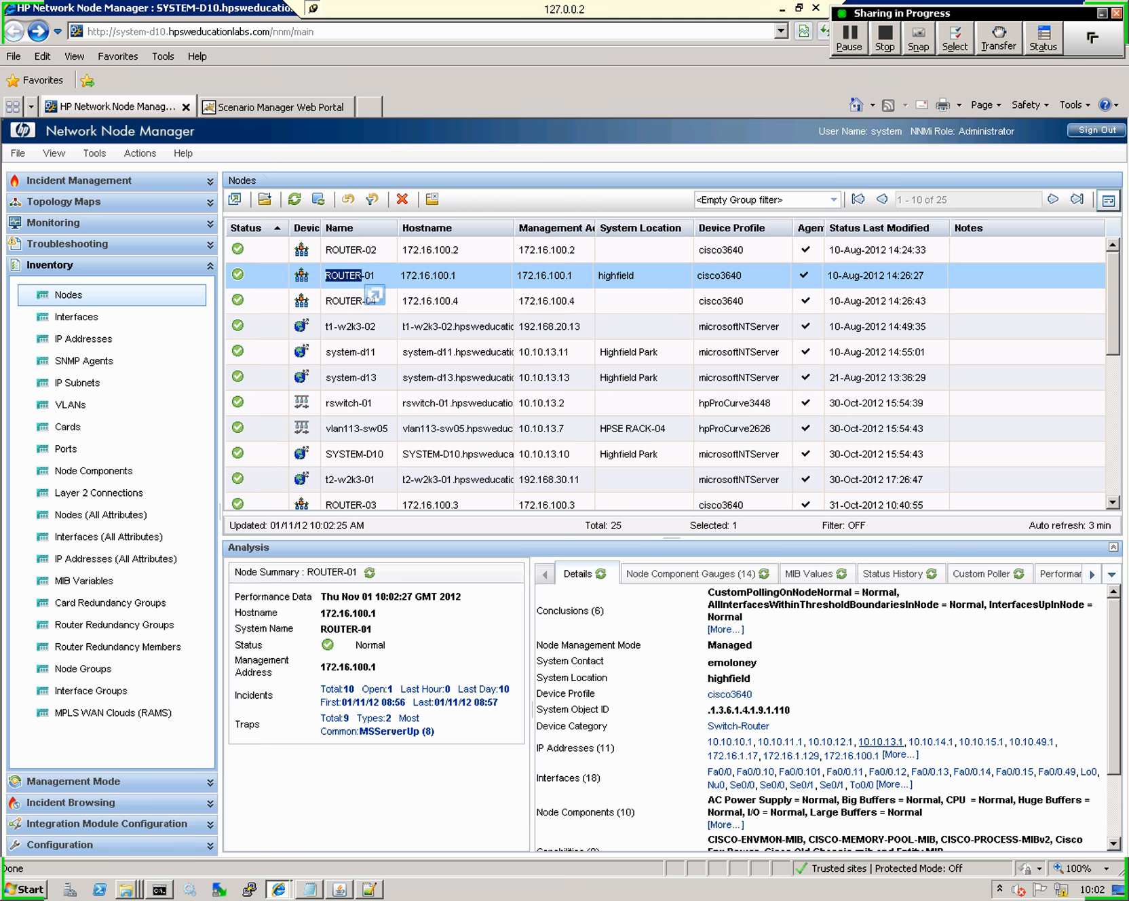
click(265, 200)
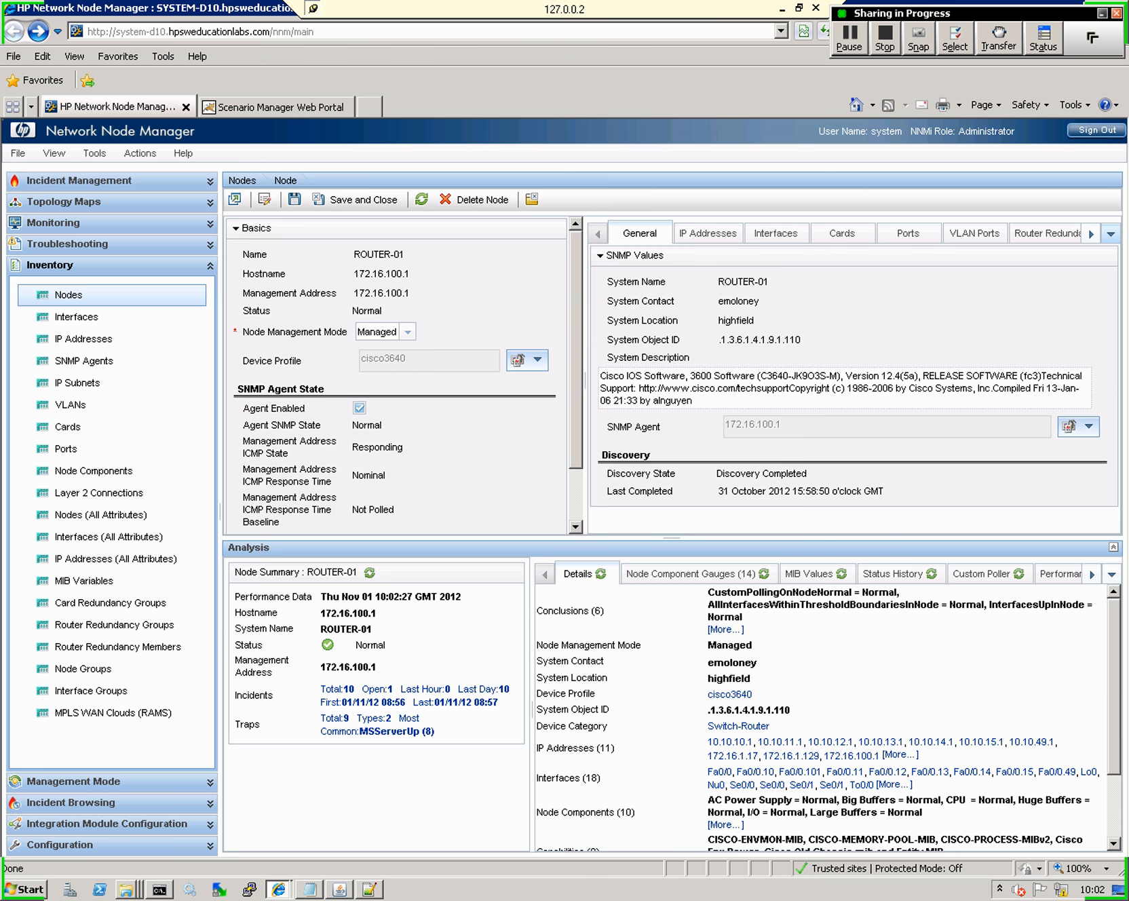
click(1111, 234)
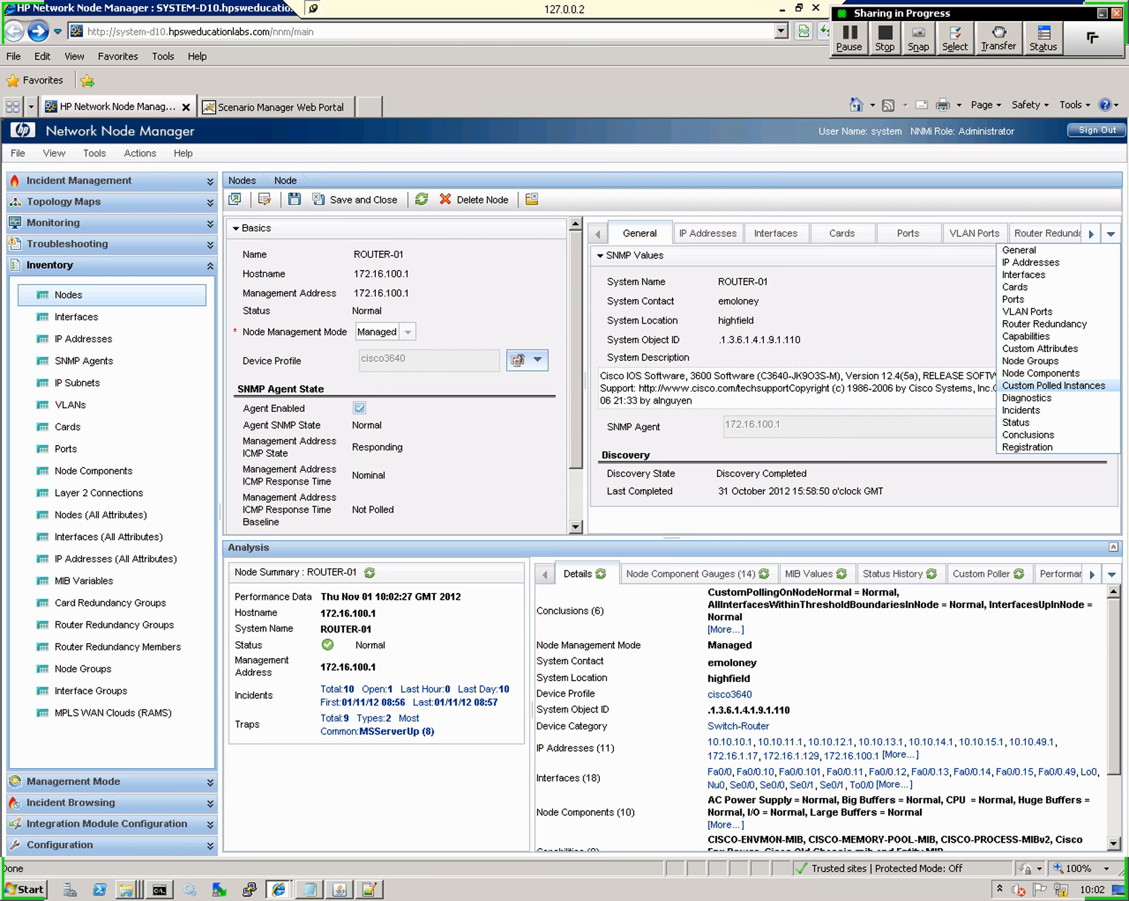
click(1054, 386)
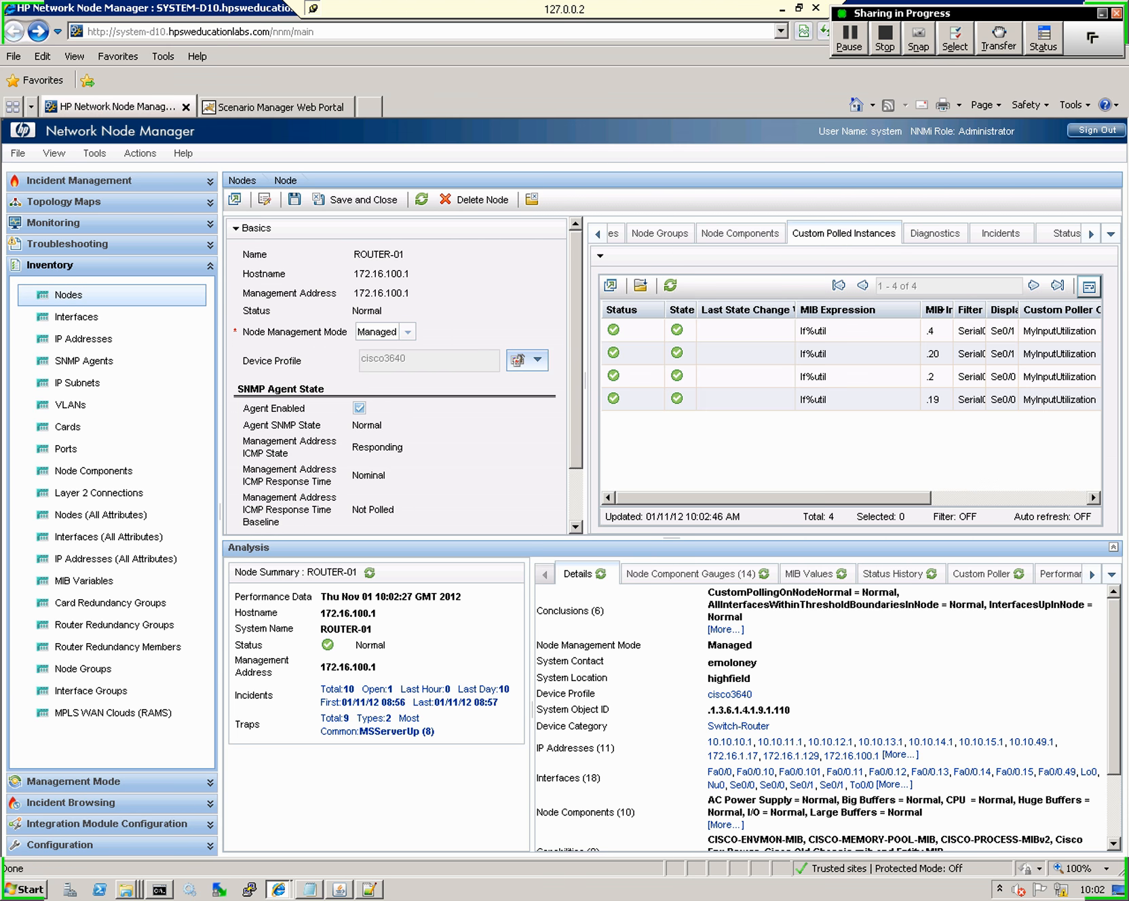
drag(842, 498, 950, 498)
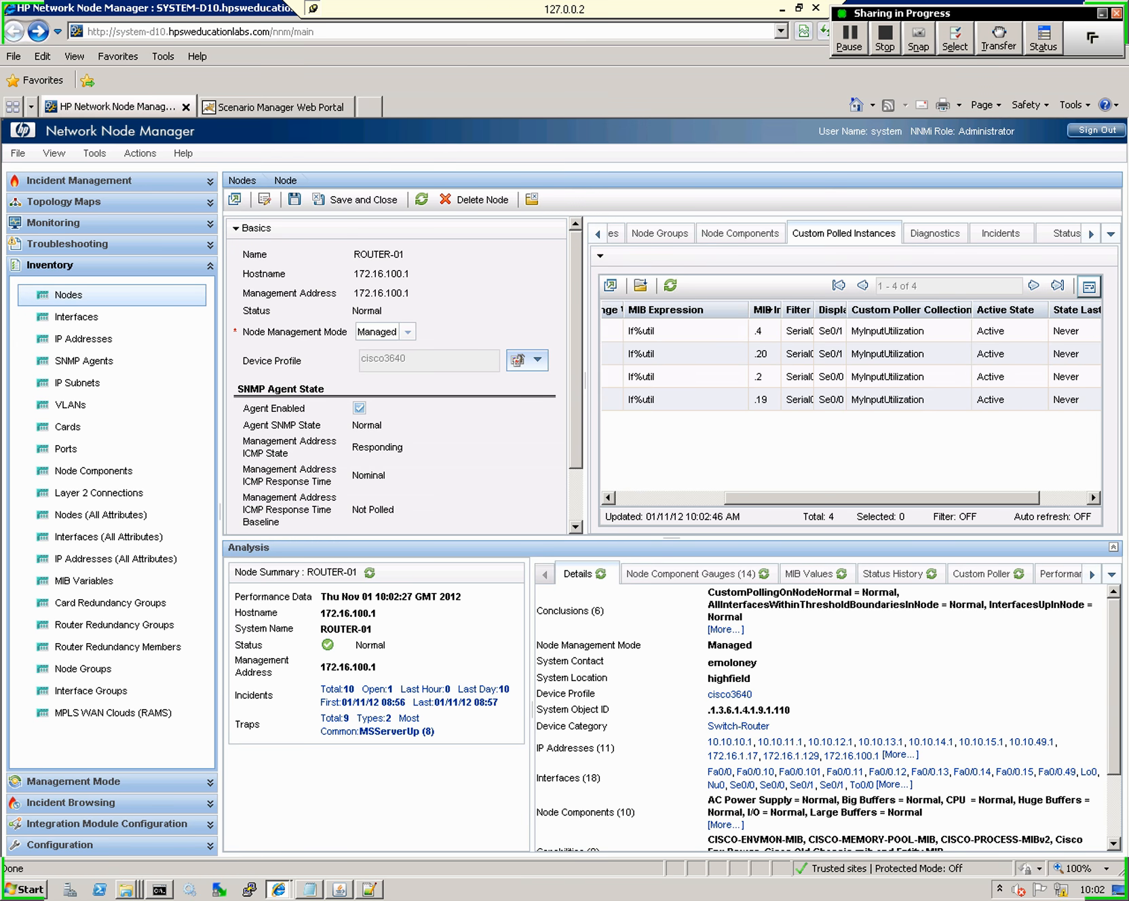
drag(882, 498, 929, 498)
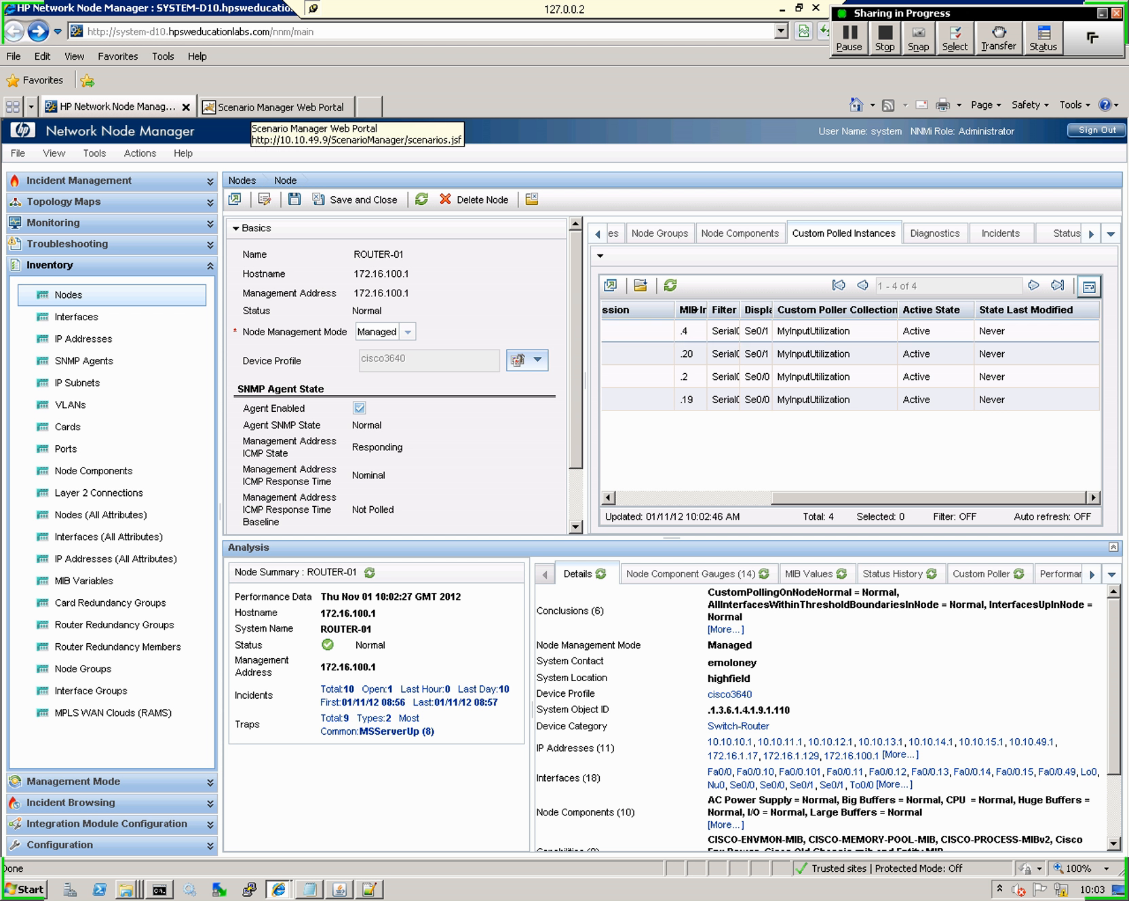
Check the status of the TraiffcGenerator scenario in Scenario Manager and return to Network Node Manager
click(278, 106)
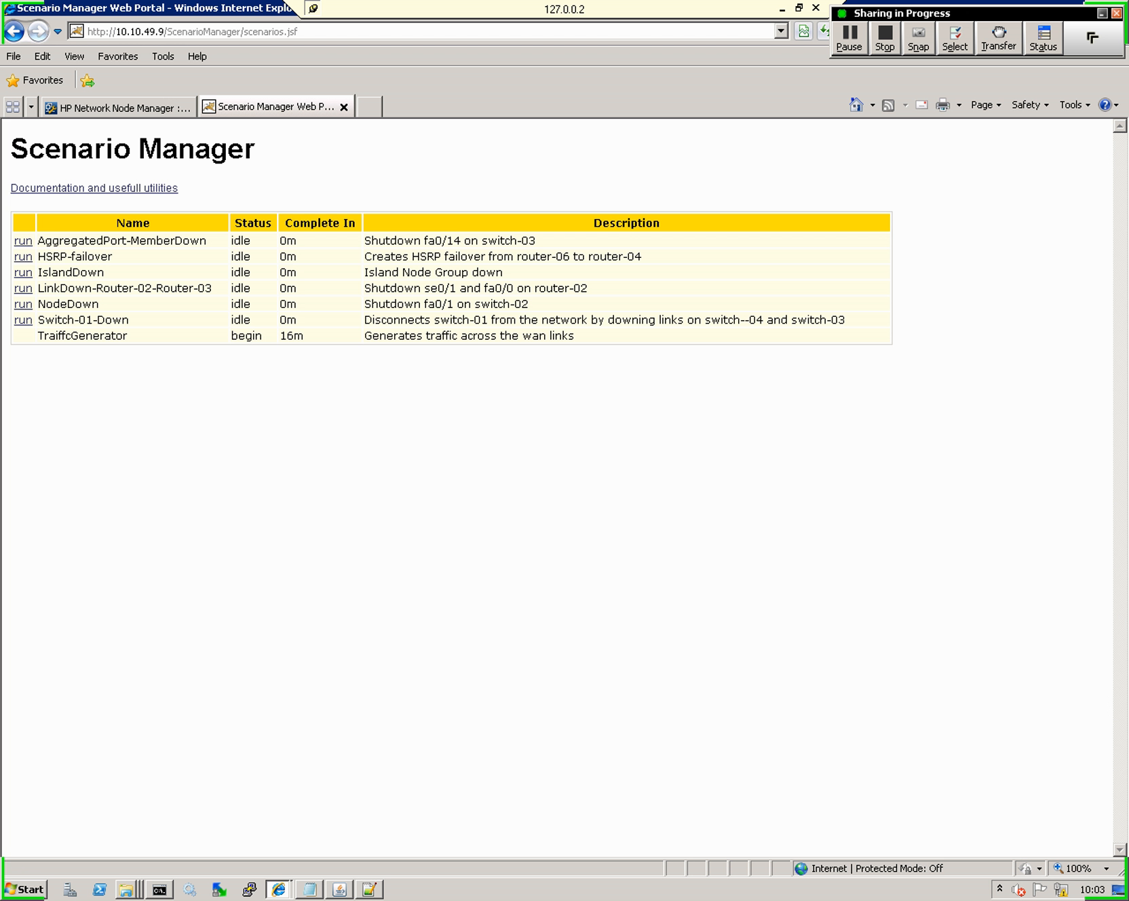
click(125, 108)
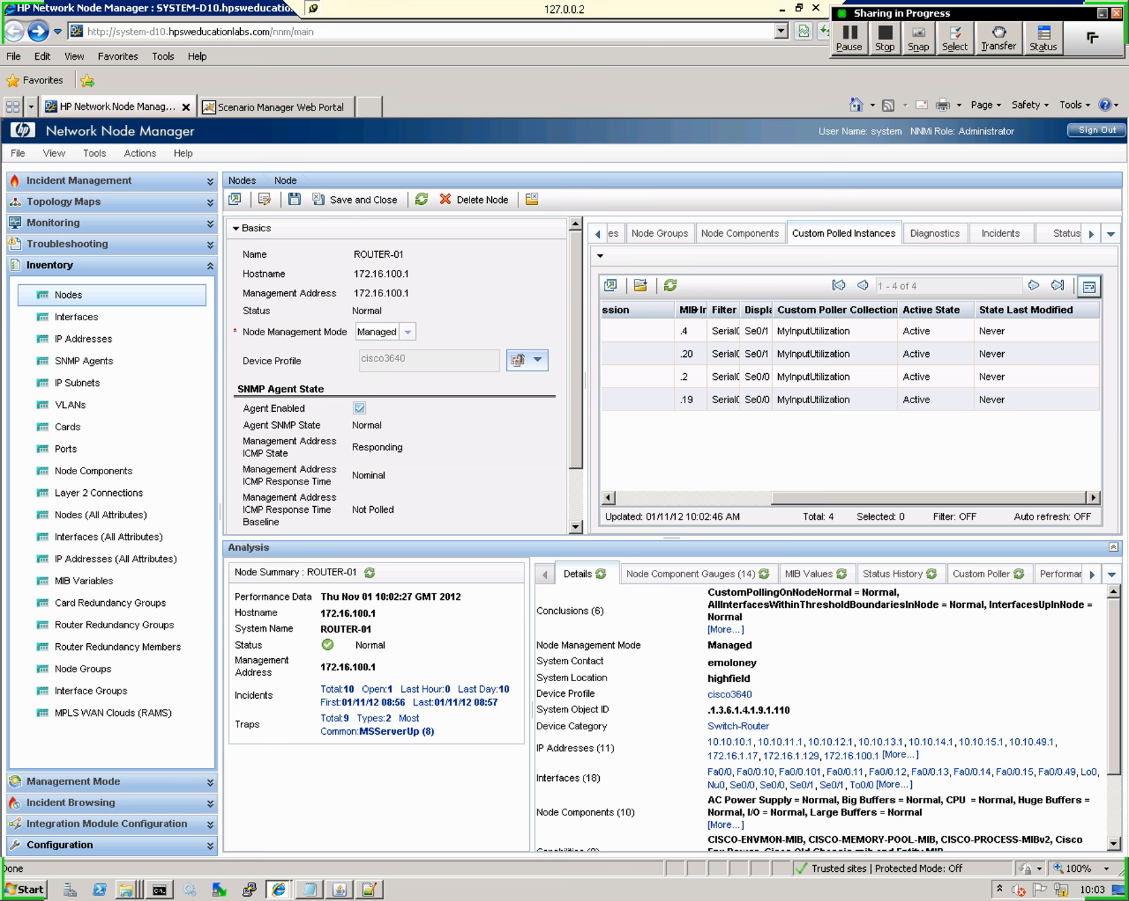
Open the Management Event Configurations for incidents and look through the CustomPoll events
click(68, 845)
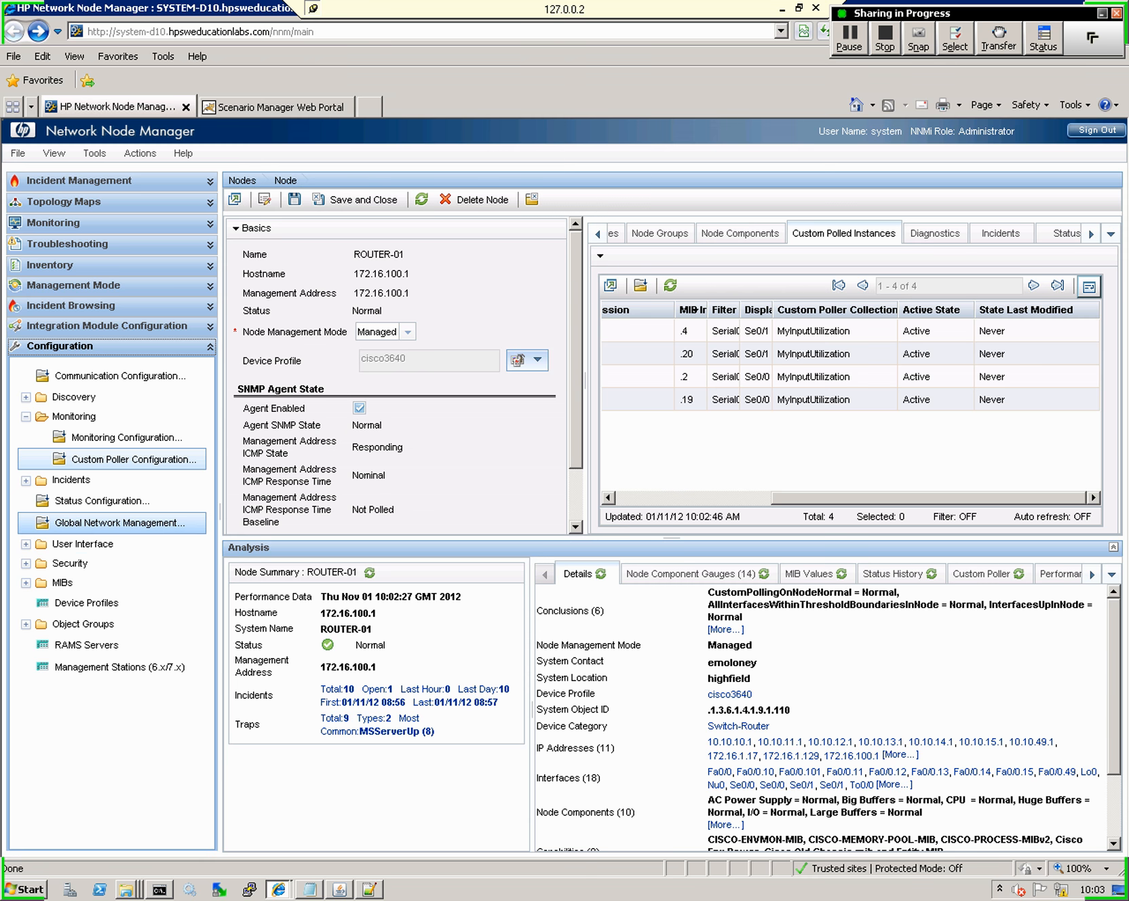
click(71, 480)
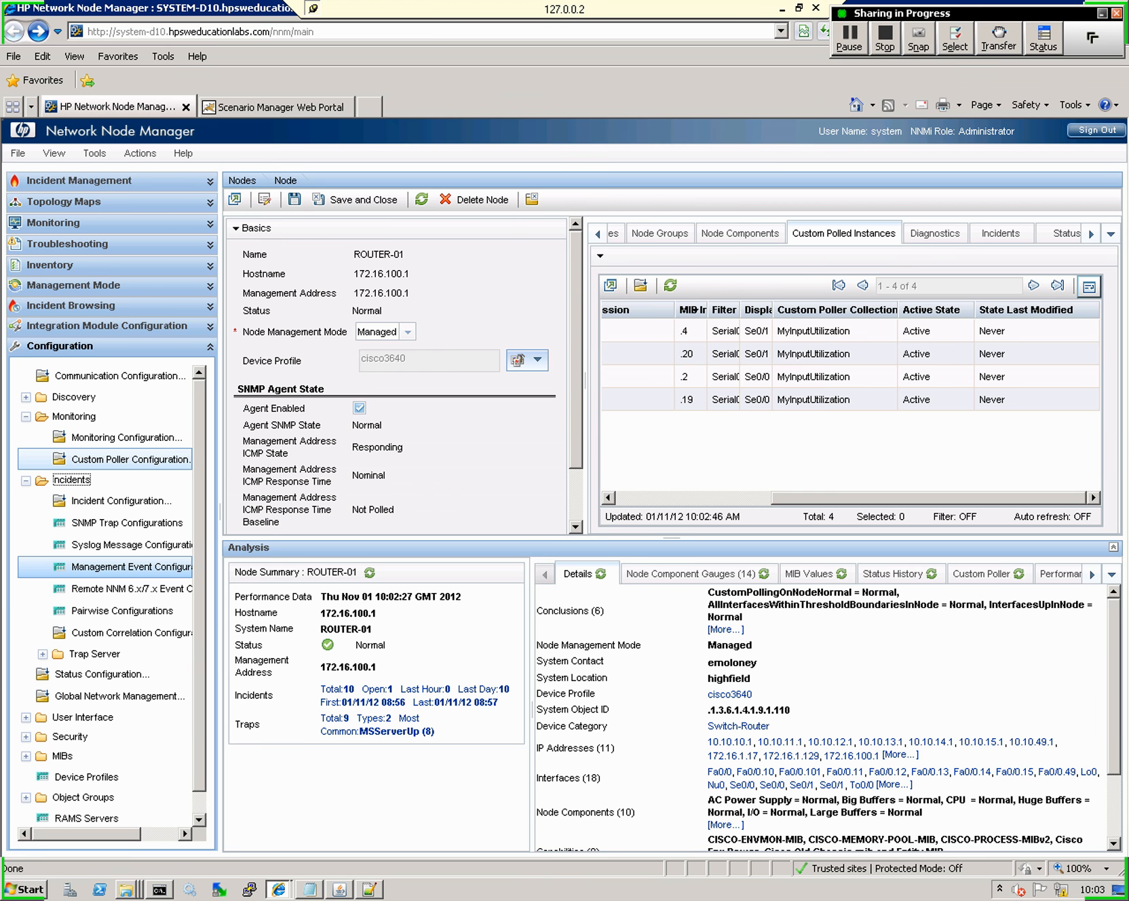
click(129, 566)
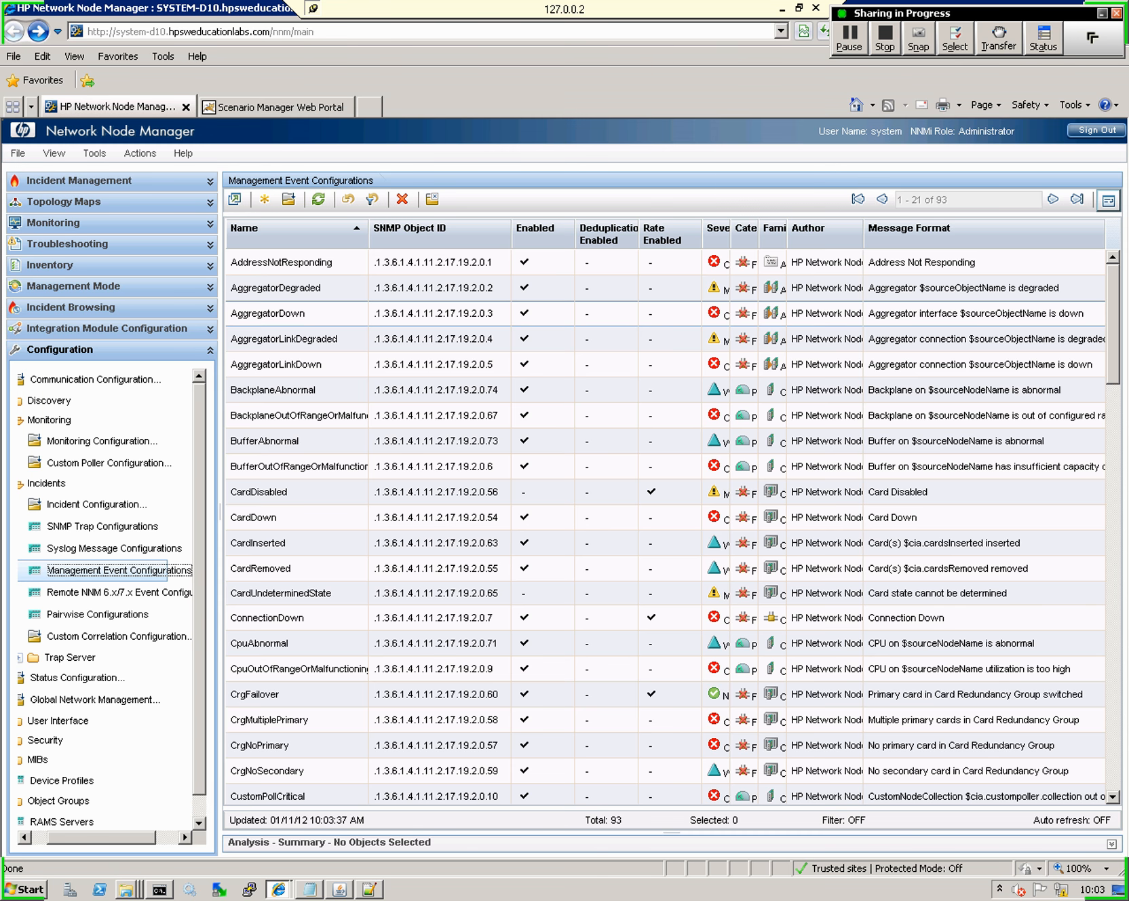
scroll(672, 529, down, 1)
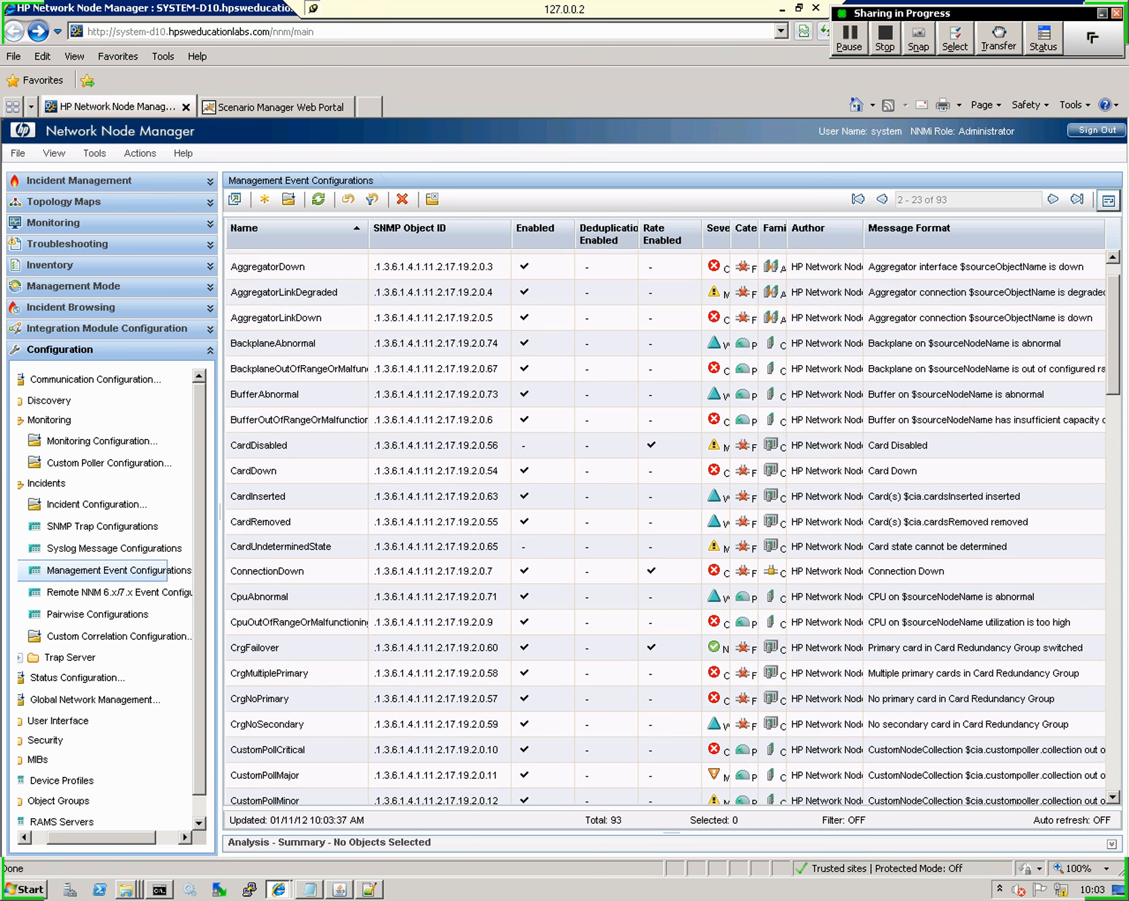
scroll(672, 530, down, 1)
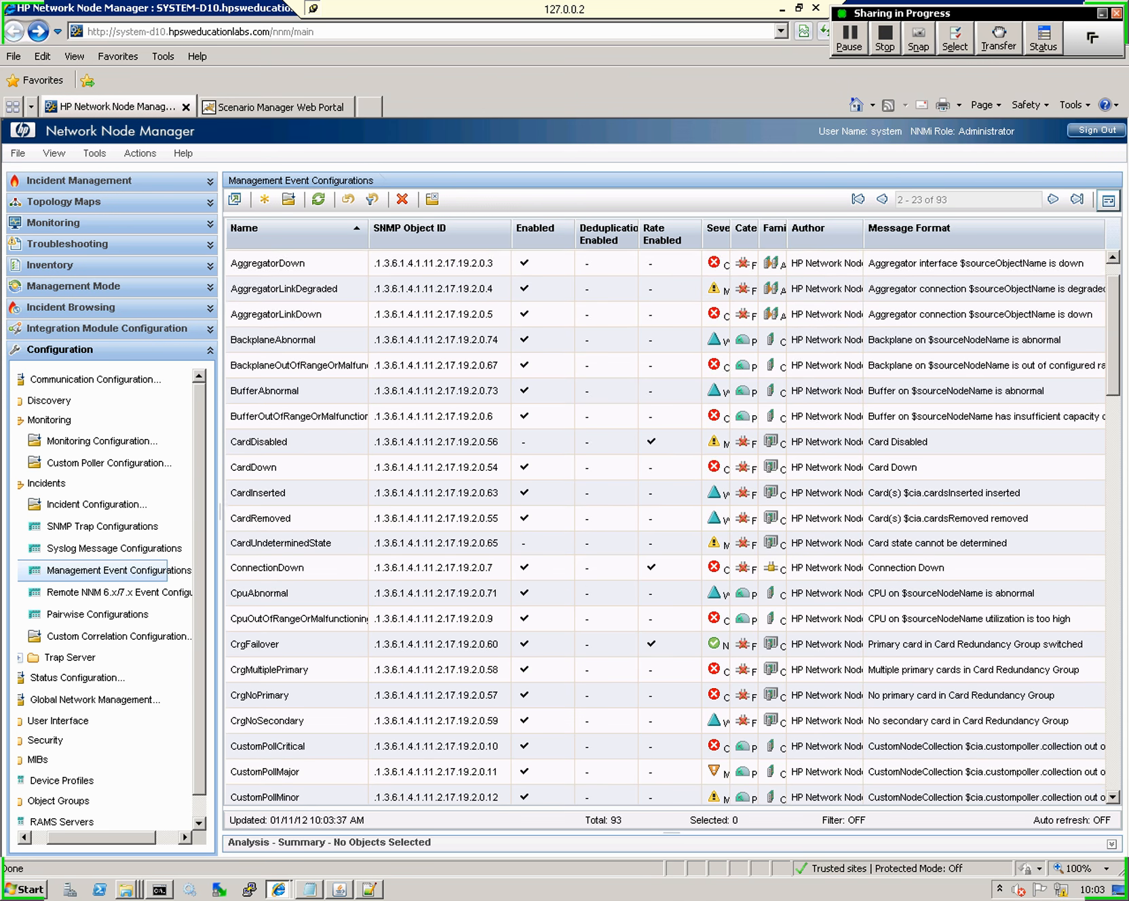
scroll(672, 529, down, 1)
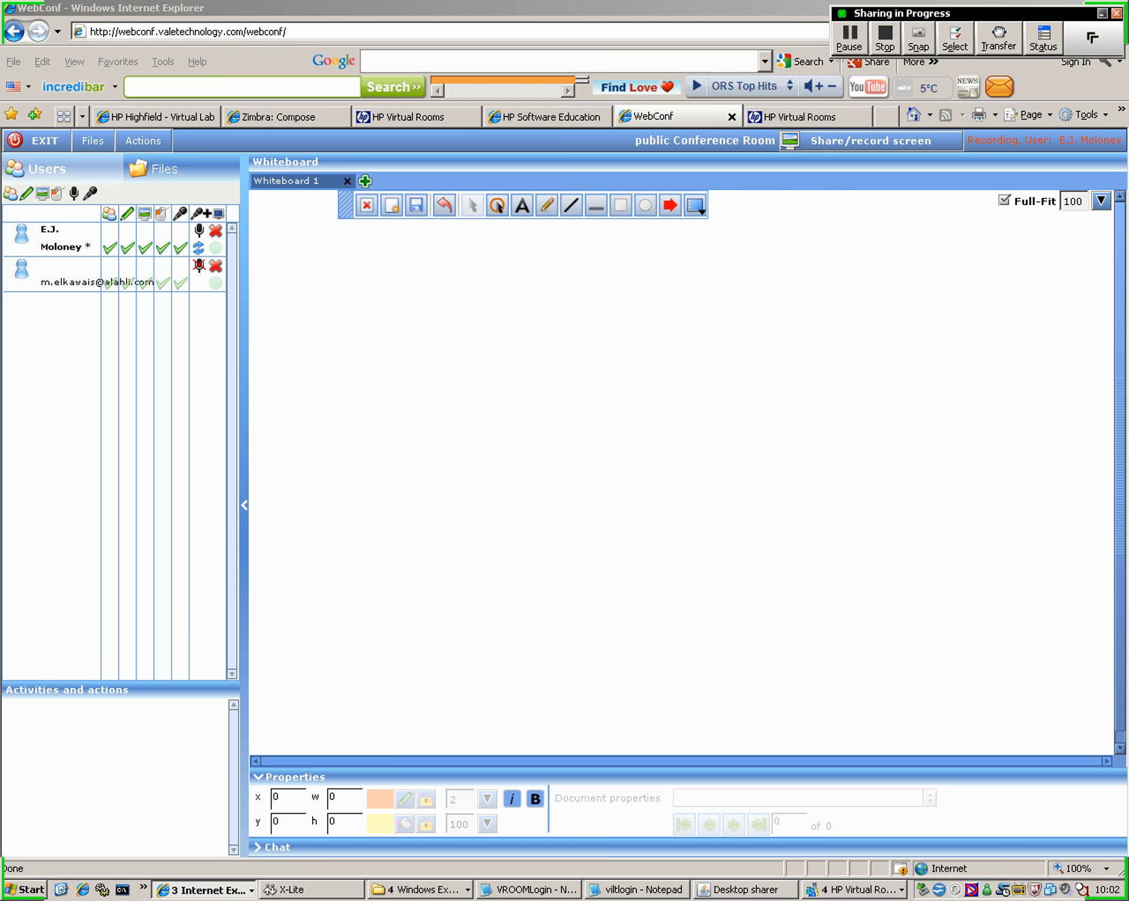
click(814, 887)
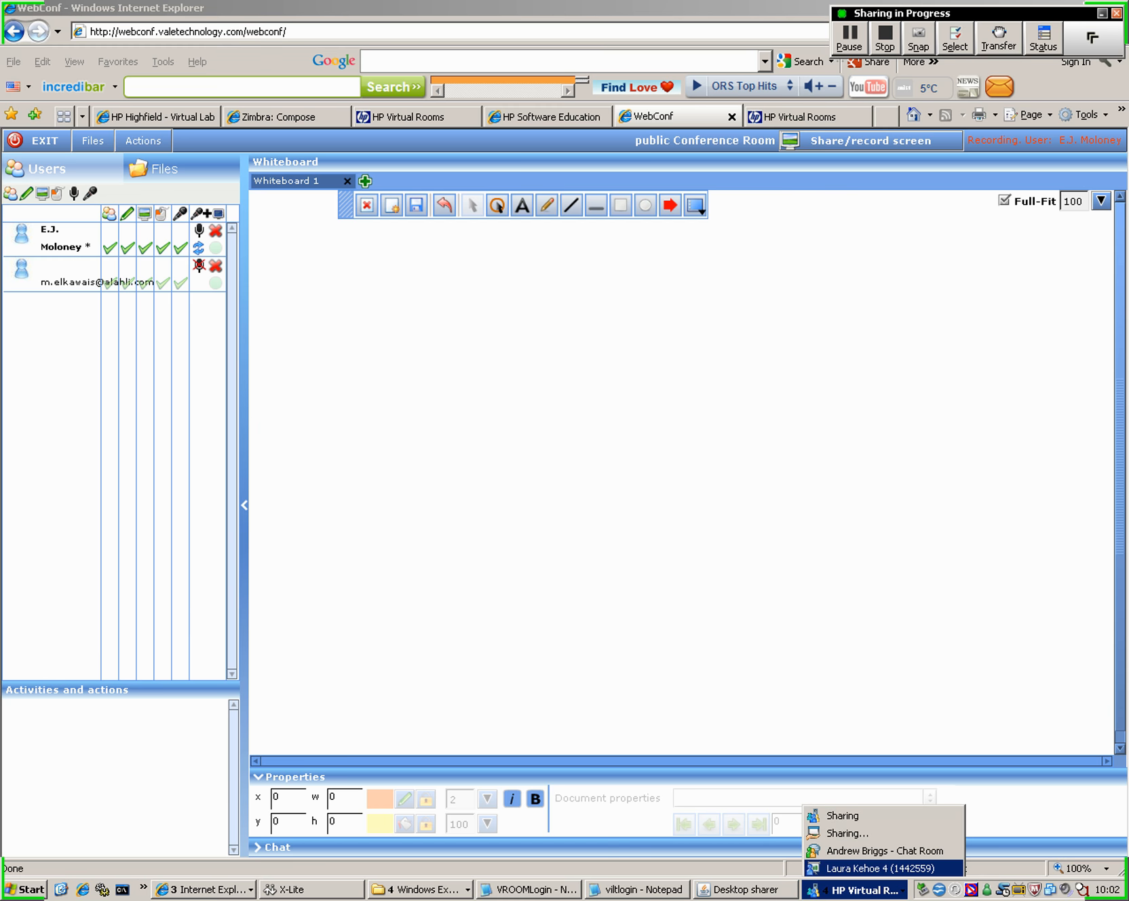
click(747, 889)
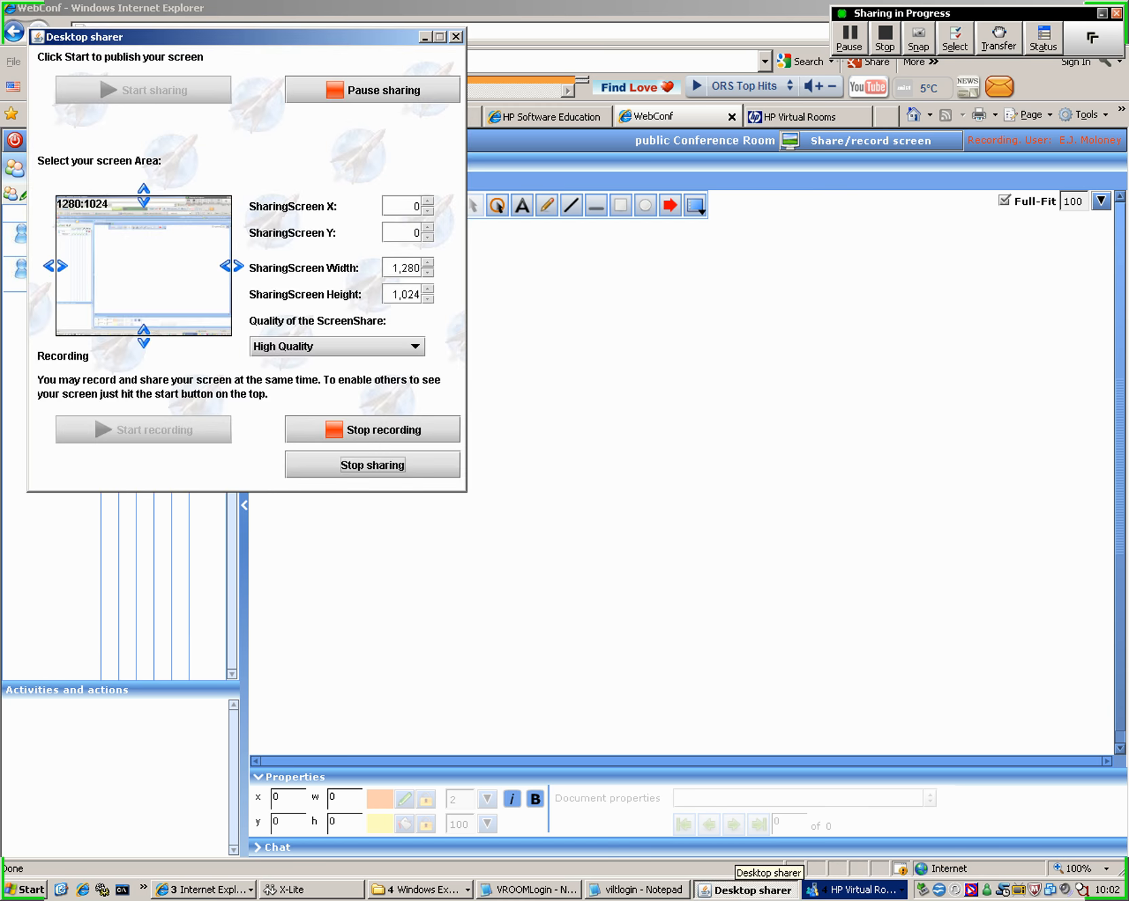